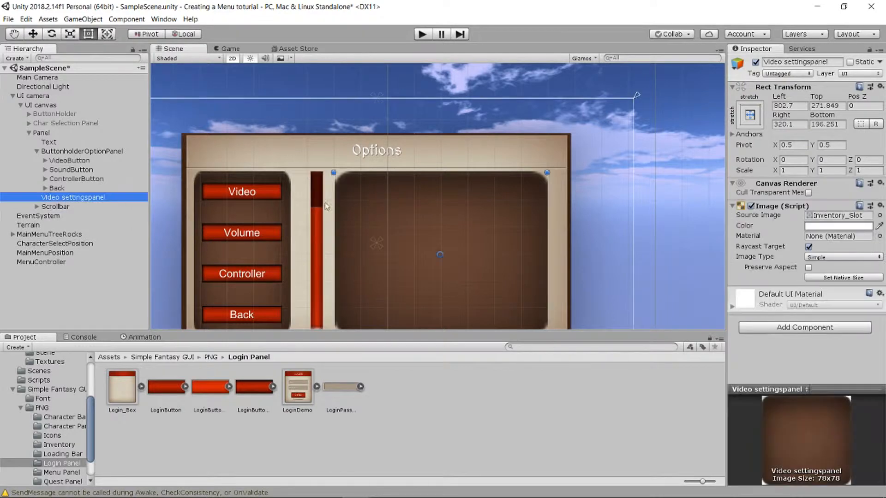
- Add a white UI Image as a child of the Video settingspanel
{"action": "scroll", "coordinate": [425, 211], "scroll_direction": "up", "scroll_amount": 2}
{"action": "scroll", "coordinate": [446, 228], "scroll_direction": "down", "scroll_amount": 5}
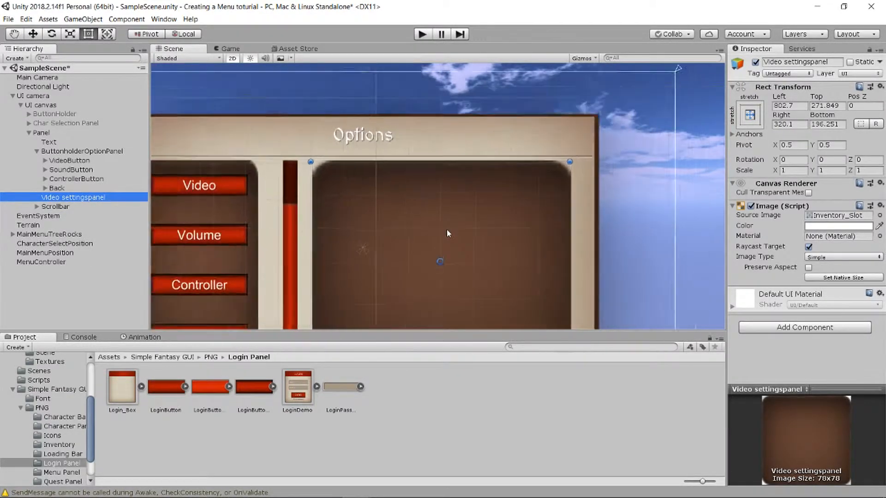
{"action": "scroll", "coordinate": [407, 218], "scroll_direction": "down", "scroll_amount": 3}
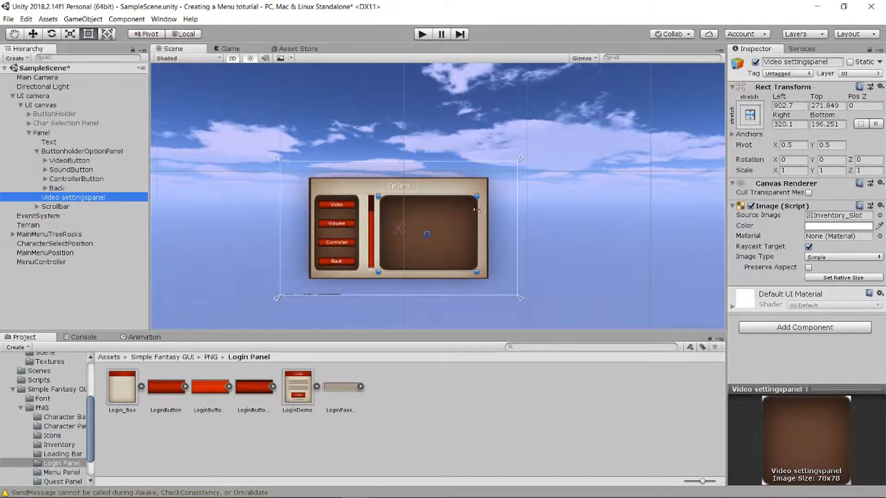
{"action": "scroll", "coordinate": [416, 282], "scroll_direction": "down", "scroll_amount": 3}
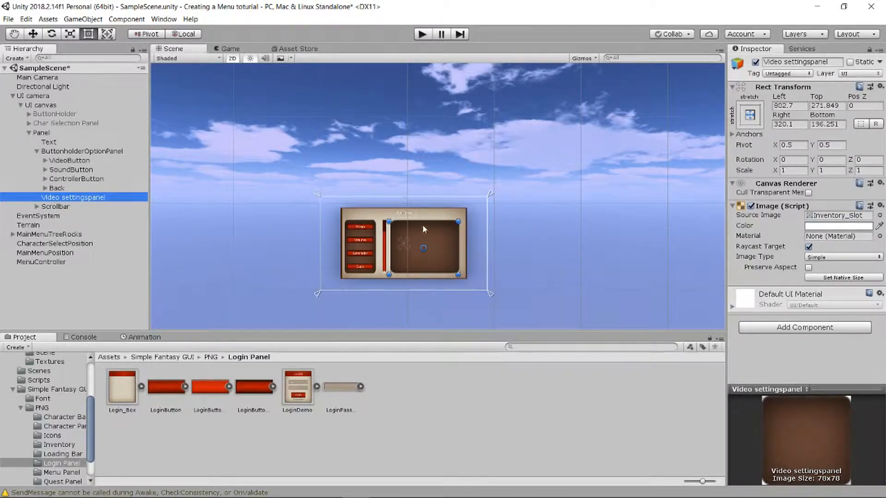
{"action": "scroll", "coordinate": [422, 235], "scroll_direction": "up", "scroll_amount": 4}
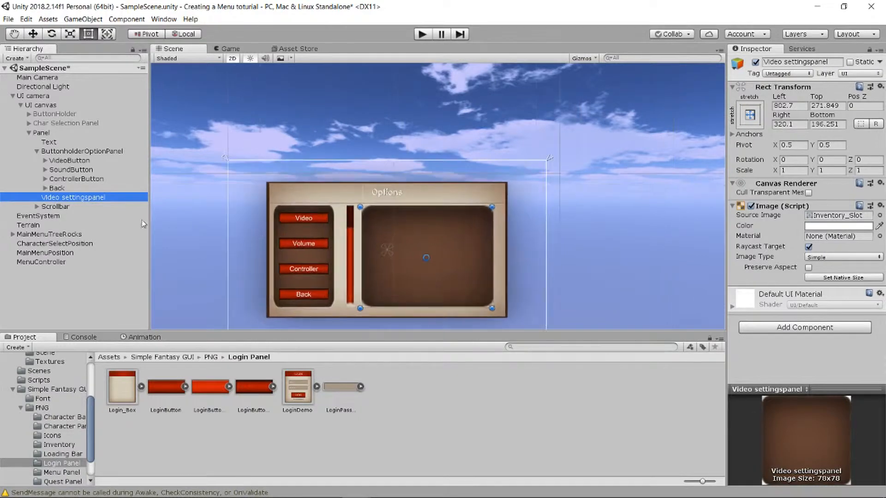
{"action": "right_click", "coordinate": [90, 197]}
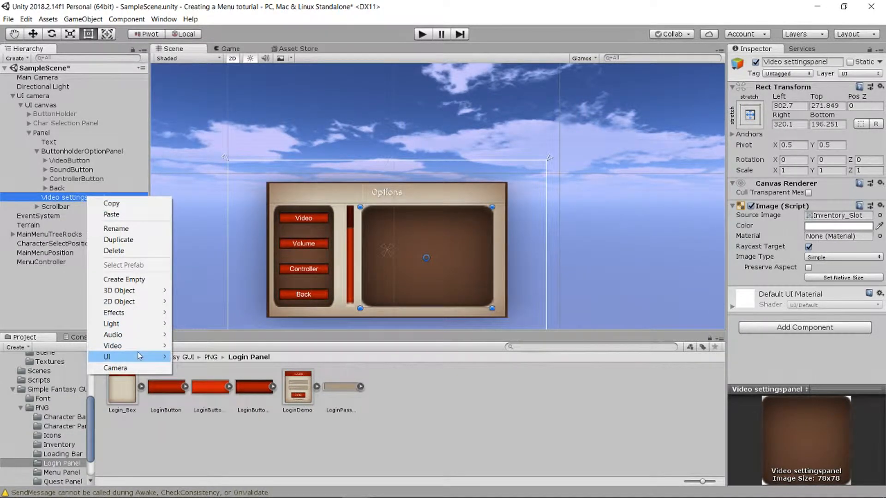
{"action": "mouse_move", "coordinate": [139, 355]}
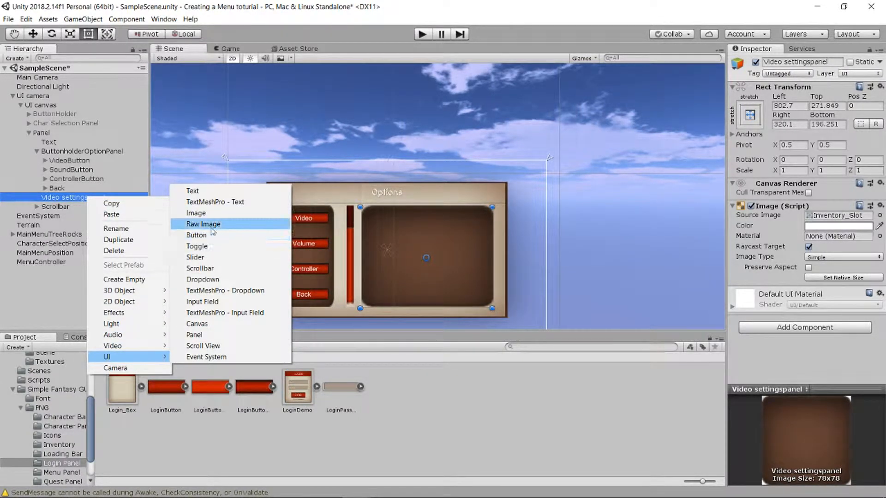
{"action": "left_click", "coordinate": [196, 212]}
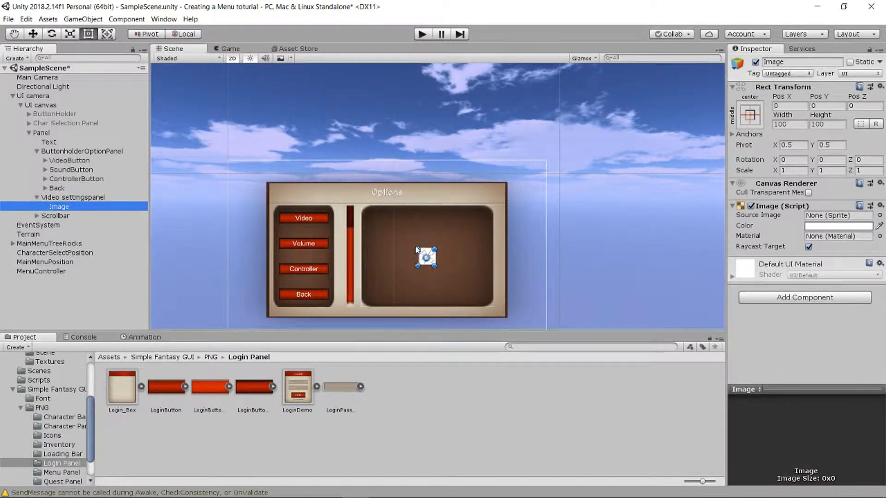
- Resize the image to 639.7 by 528.2 and centre it with the middle-center preset
{"action": "left_click_drag", "start_coordinate": [417, 250], "coordinate": [368, 212]}
{"action": "left_click_drag", "start_coordinate": [435, 235], "coordinate": [476, 235]}
{"action": "left_click", "coordinate": [749, 114]}
{"action": "left_click", "coordinate": [816, 233], "text": "alt"}
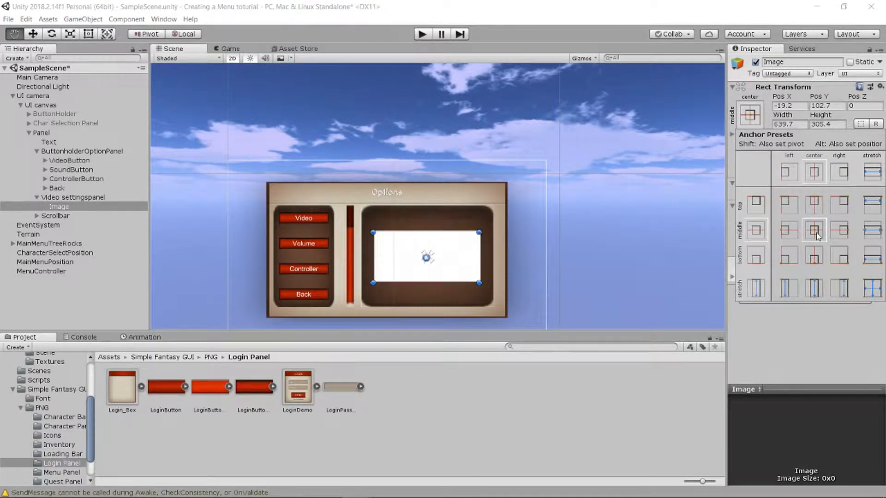
{"action": "left_click", "coordinate": [464, 229]}
{"action": "left_click_drag", "start_coordinate": [458, 231], "coordinate": [451, 214]}
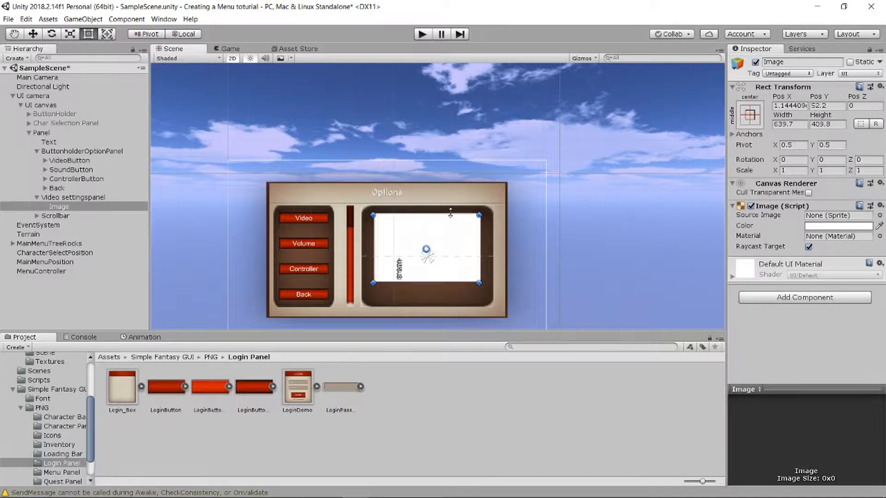
{"action": "left_click_drag", "start_coordinate": [446, 283], "coordinate": [446, 302]}
{"action": "left_click", "coordinate": [750, 115]}
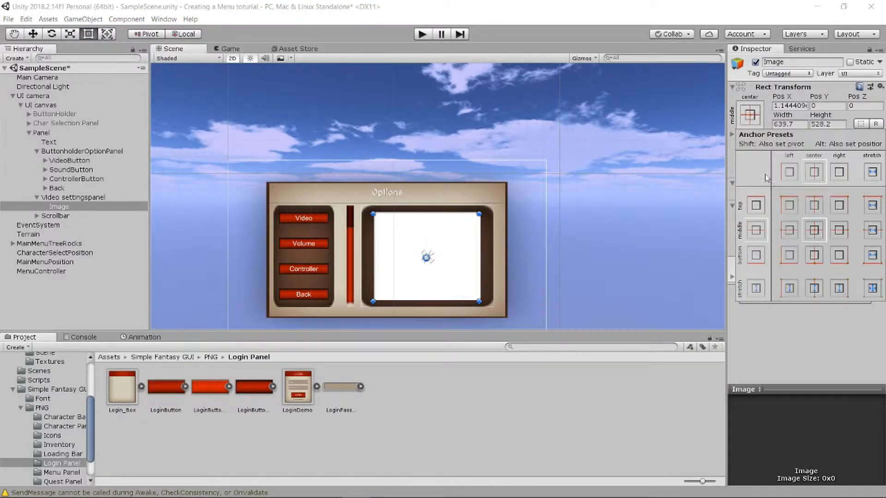
{"action": "key", "text": "alt"}
{"action": "left_click", "coordinate": [814, 230]}
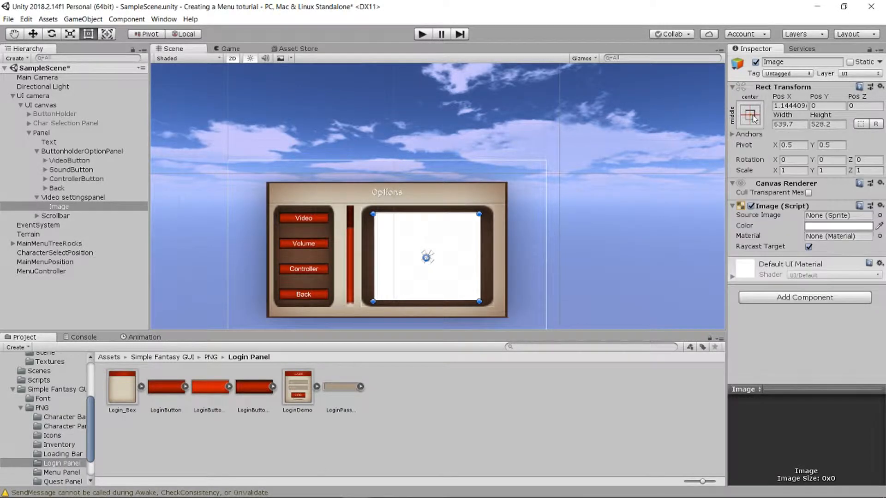
{"action": "left_click", "coordinate": [879, 205]}
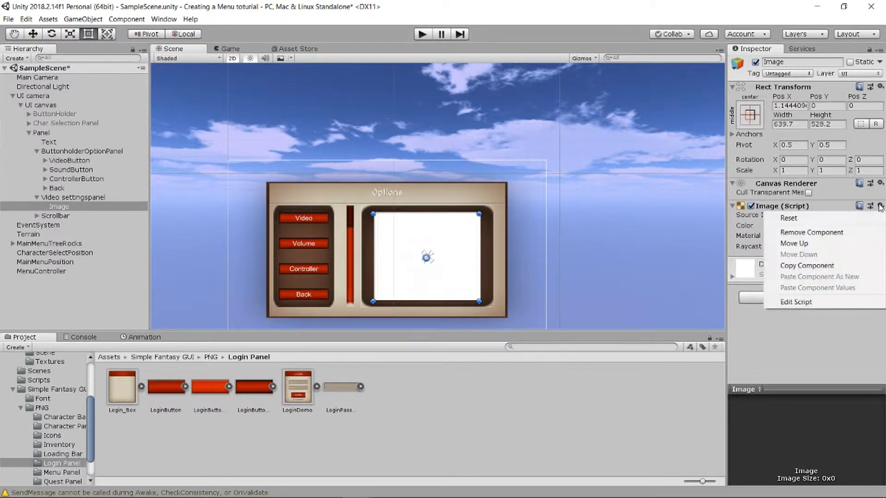
- Remove the Image component and stretch the rect to 639.7 by 1076.1 at Pos Y -342.1
{"action": "left_click", "coordinate": [811, 232]}
{"action": "left_click_drag", "start_coordinate": [443, 301], "coordinate": [442, 403]}
{"action": "scroll", "coordinate": [462, 263], "scroll_direction": "down", "scroll_amount": 3}
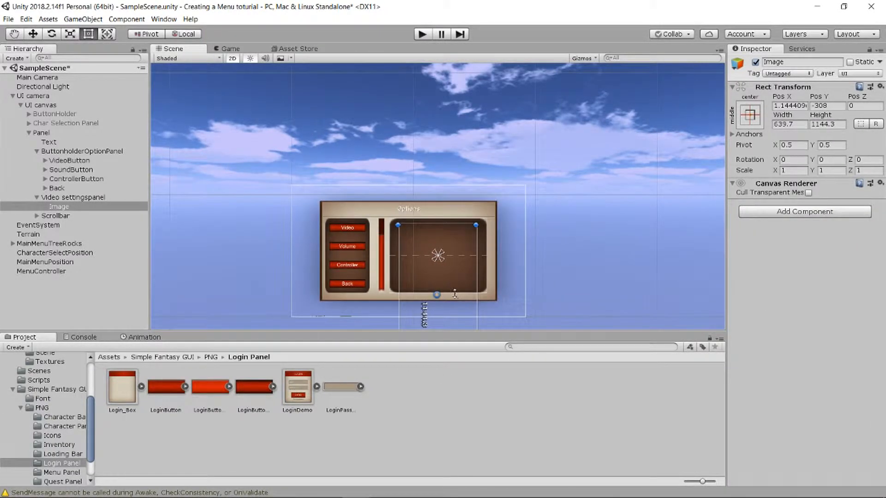
{"action": "scroll", "coordinate": [454, 256], "scroll_direction": "up", "scroll_amount": 5}
{"action": "scroll", "coordinate": [438, 235], "scroll_direction": "up", "scroll_amount": 5}
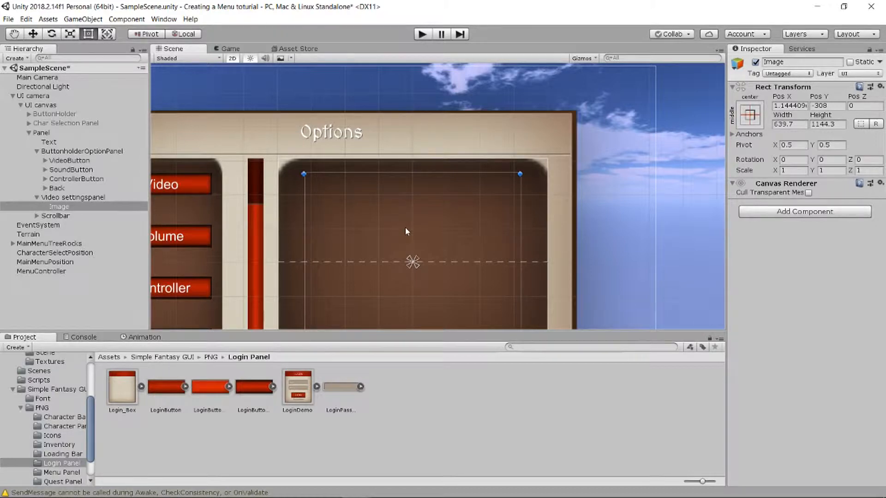
{"action": "left_click_drag", "start_coordinate": [368, 177], "coordinate": [367, 196]}
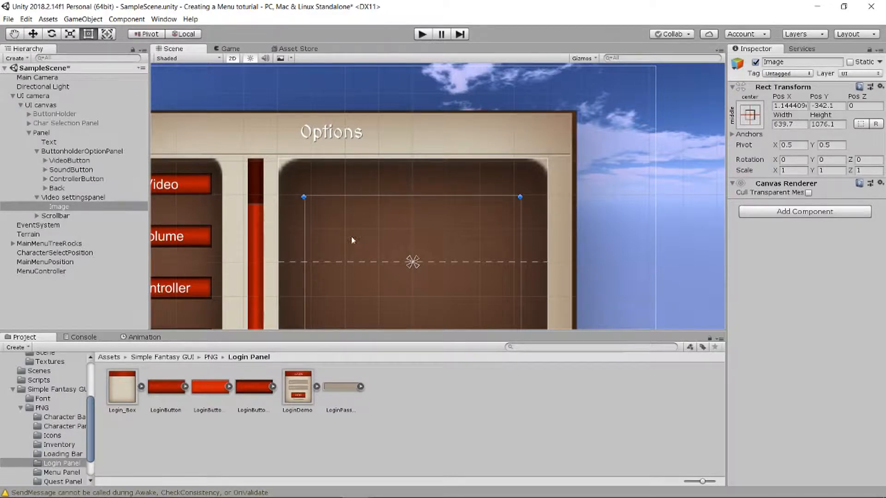
{"action": "scroll", "coordinate": [440, 210], "scroll_direction": "down", "scroll_amount": 4}
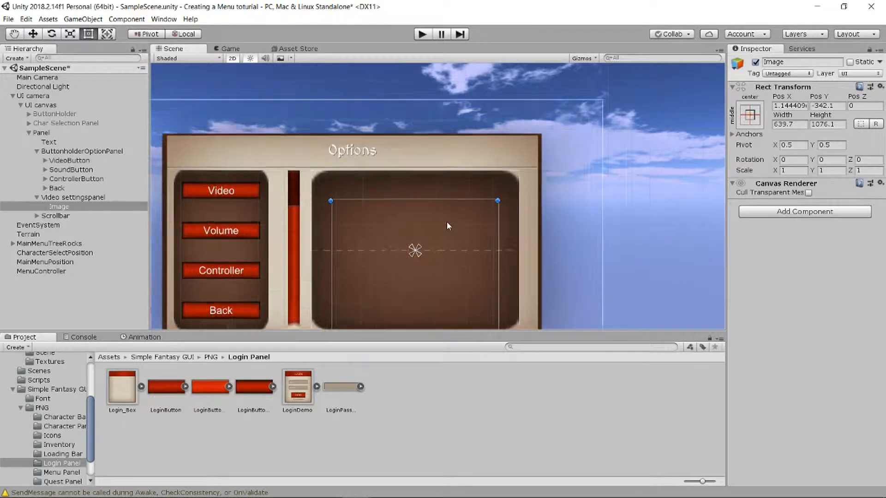
{"action": "scroll", "coordinate": [447, 221], "scroll_direction": "up", "scroll_amount": 3}
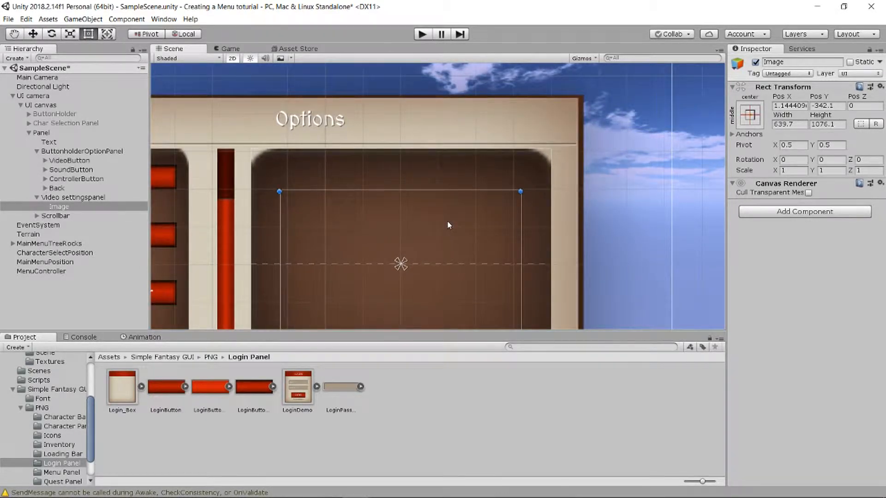
- Add a Text child to the Video settingspanel and rename it Titeltext
{"action": "left_click", "coordinate": [75, 197]}
{"action": "right_click", "coordinate": [74, 197]}
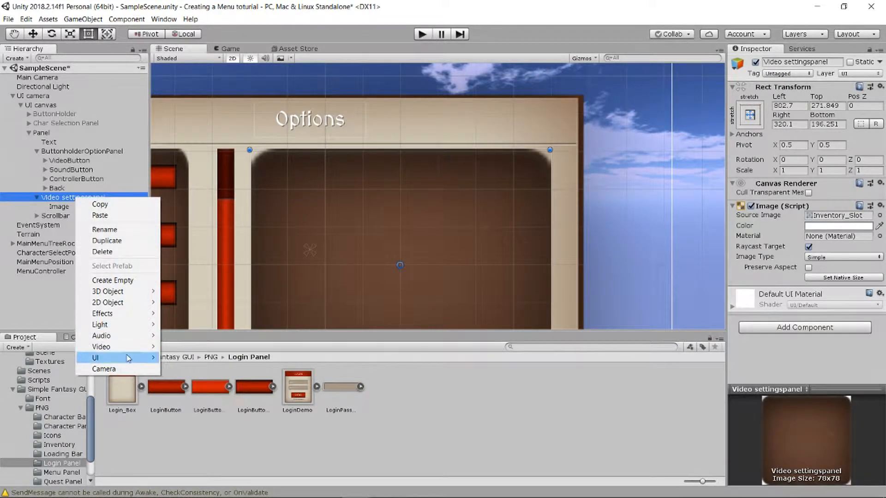
{"action": "mouse_move", "coordinate": [128, 359]}
{"action": "left_click", "coordinate": [192, 191]}
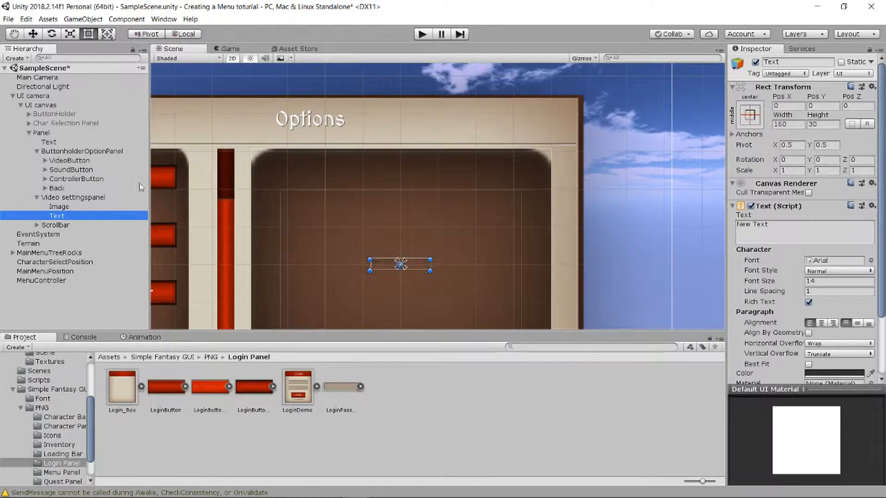
{"action": "right_click", "coordinate": [88, 216]}
{"action": "left_click", "coordinate": [136, 246]}
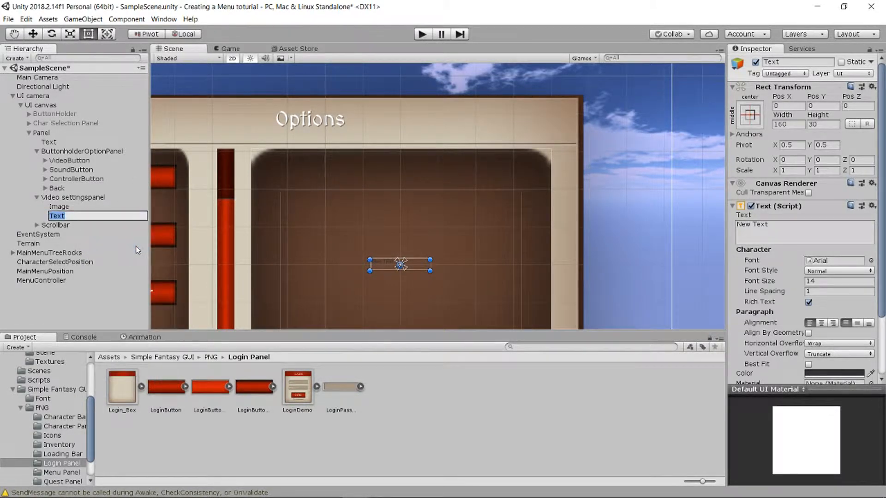
{"action": "type", "text": "Titeltext"}
{"action": "key", "text": "Return"}
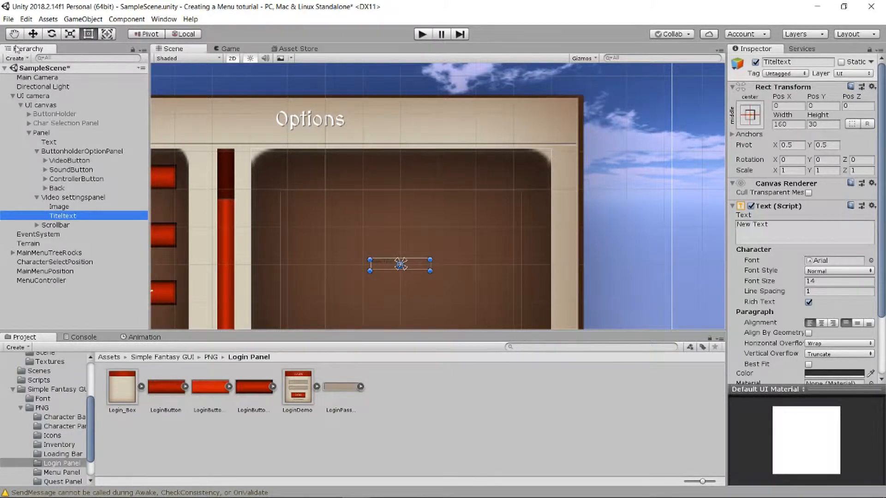
- Anchor Titeltext top-centre at Pos Y -30.1 and widen it to 205.9 by 60.6
{"action": "left_click", "coordinate": [749, 115]}
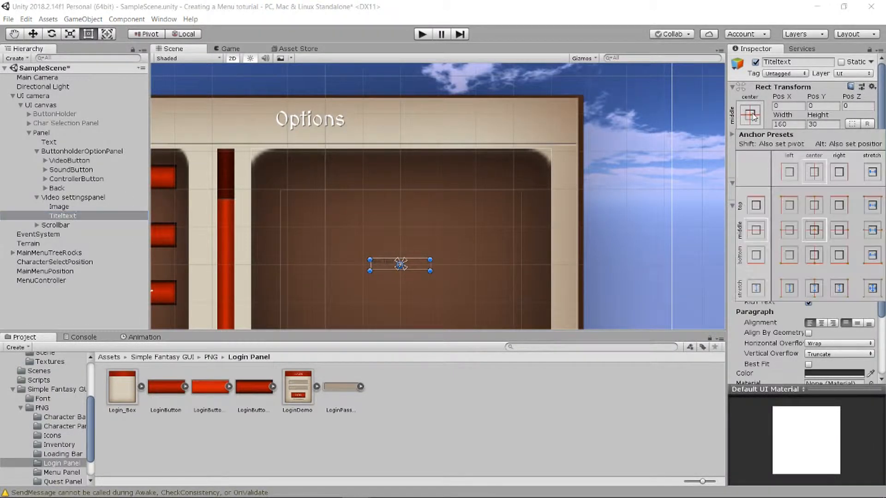
{"action": "left_click", "coordinate": [818, 207], "text": "alt+shift"}
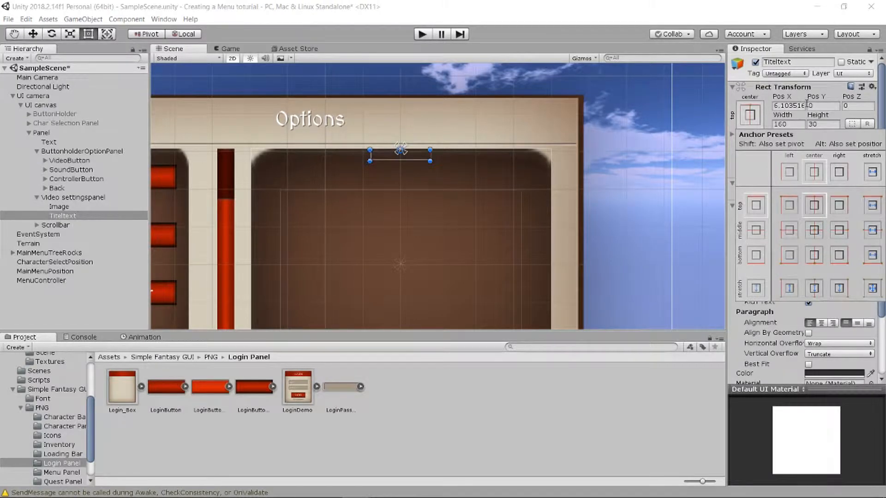
{"action": "left_click_drag", "start_coordinate": [819, 97], "coordinate": [884, 171]}
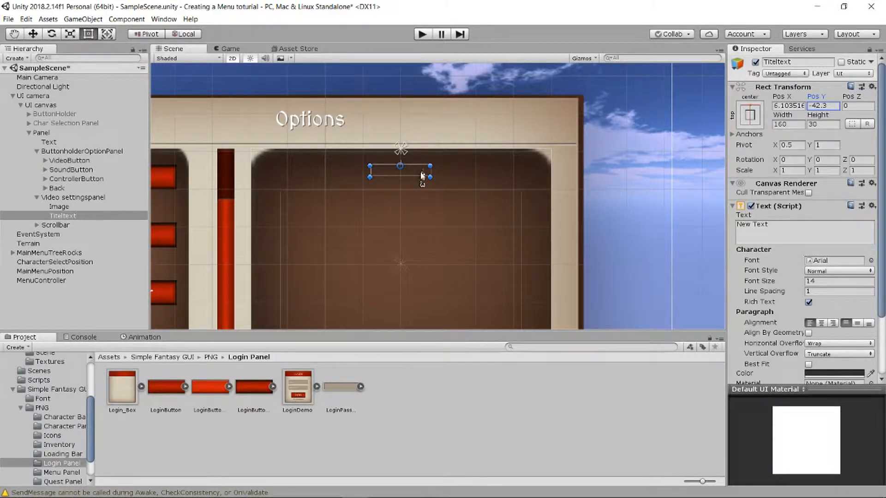
{"action": "left_click_drag", "start_coordinate": [430, 171], "coordinate": [438, 171]}
{"action": "left_click_drag", "start_coordinate": [370, 170], "coordinate": [390, 159]}
- Set the title text to 'Video' in MedievalSharp at font size 50
{"action": "left_click", "coordinate": [770, 224]}
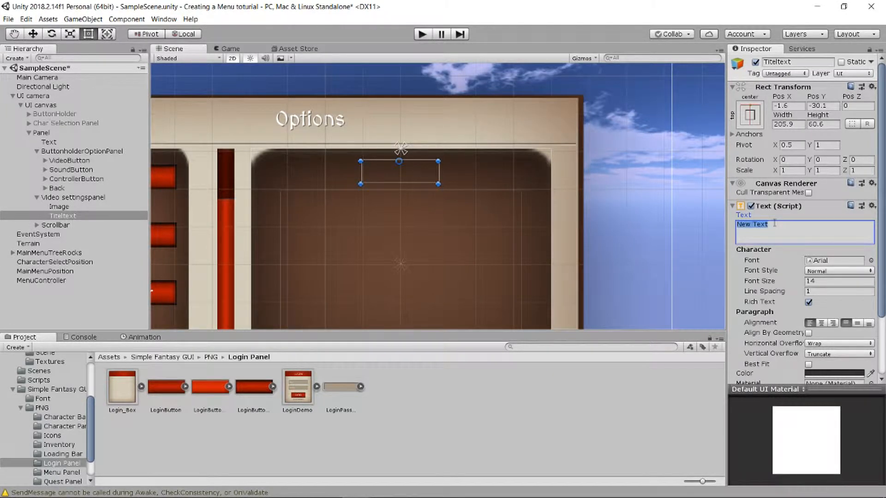
{"action": "type", "text": "Video"}
{"action": "left_click", "coordinate": [870, 260]}
{"action": "double_click", "coordinate": [86, 65]}
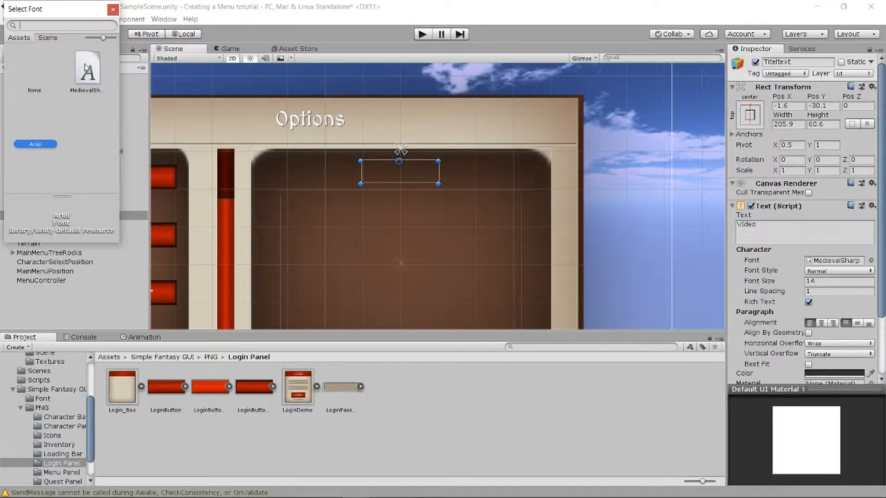
{"action": "left_click", "coordinate": [824, 281]}
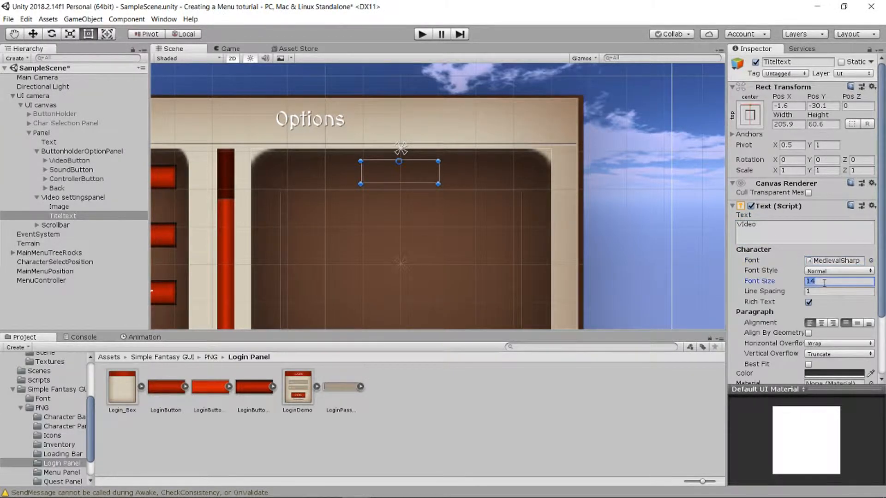
{"action": "scroll", "coordinate": [804, 272], "scroll_direction": "down", "scroll_amount": 3}
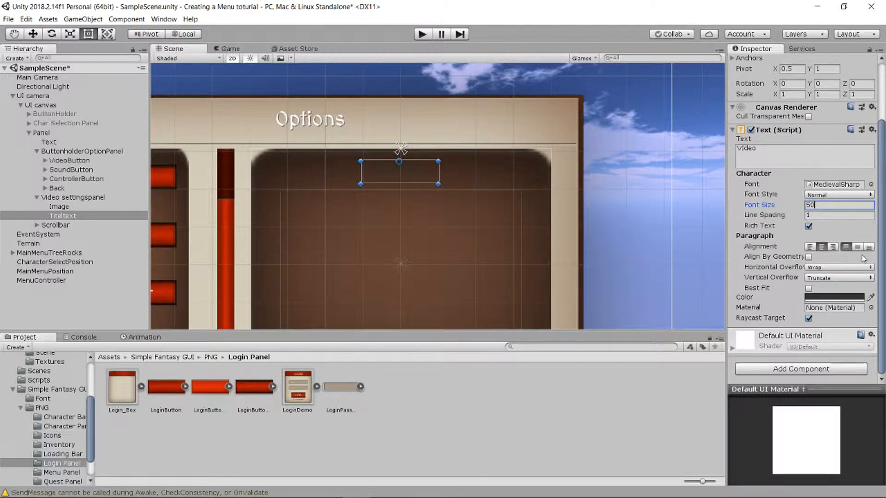
- Make the title lettering white and confirm it still reads Video
{"action": "left_click", "coordinate": [832, 297]}
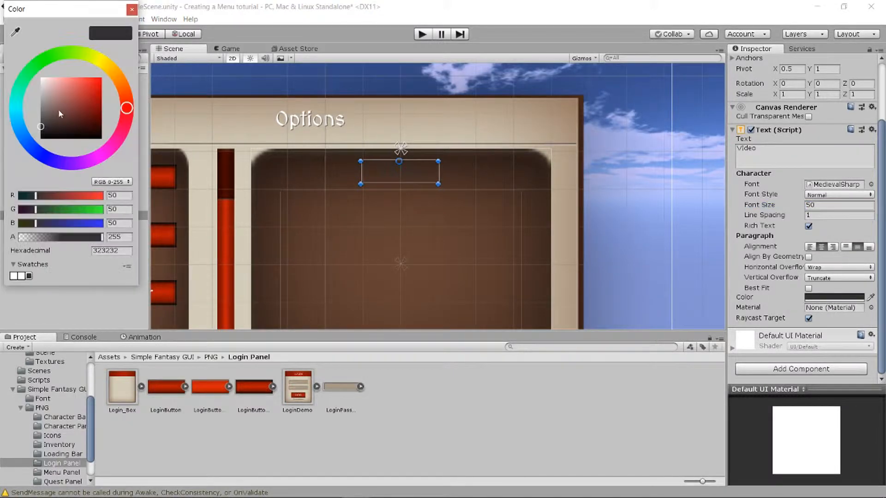
{"action": "left_click_drag", "start_coordinate": [46, 85], "coordinate": [30, 75]}
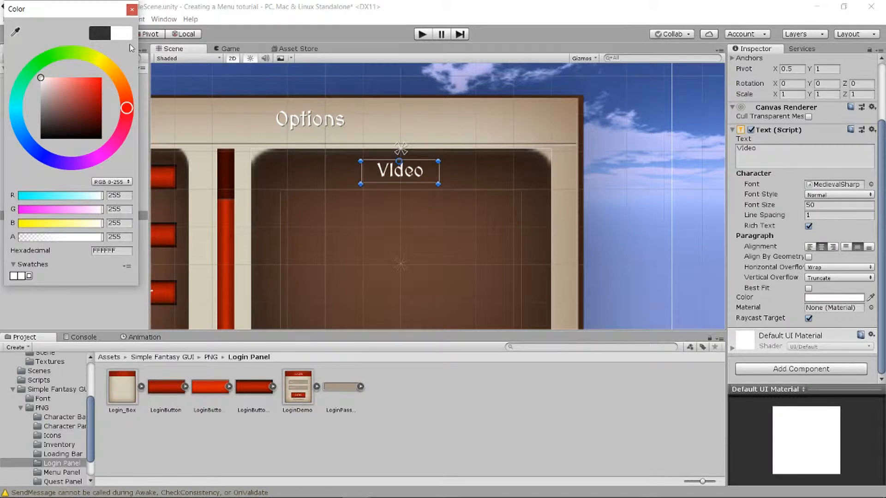
{"action": "left_click", "coordinate": [131, 10]}
{"action": "scroll", "coordinate": [391, 198], "scroll_direction": "down", "scroll_amount": 5}
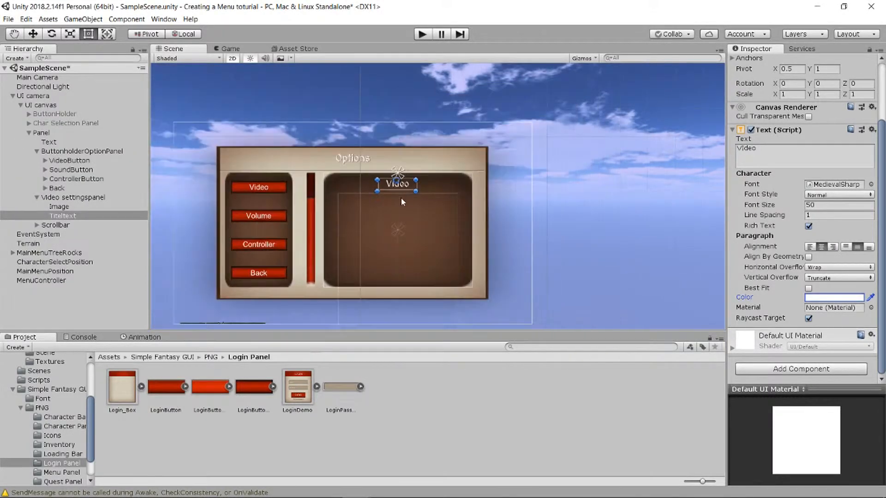
{"action": "scroll", "coordinate": [386, 194], "scroll_direction": "up", "scroll_amount": 3}
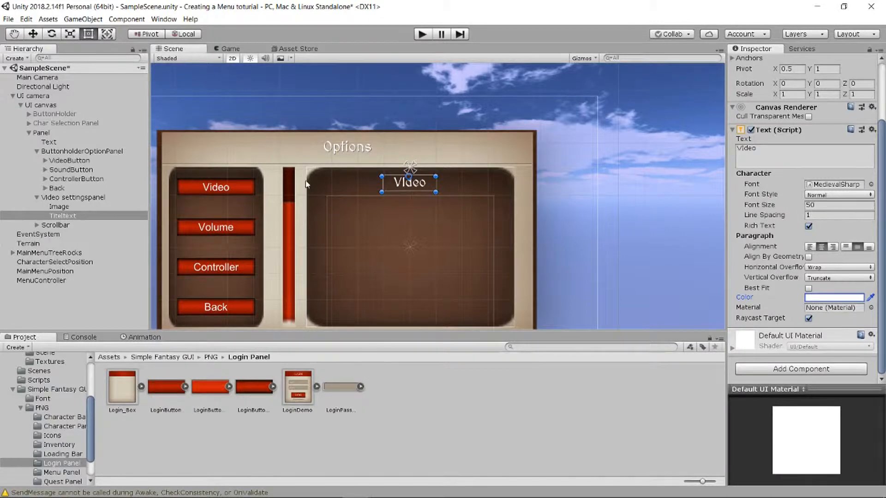
{"action": "left_click", "coordinate": [756, 160]}
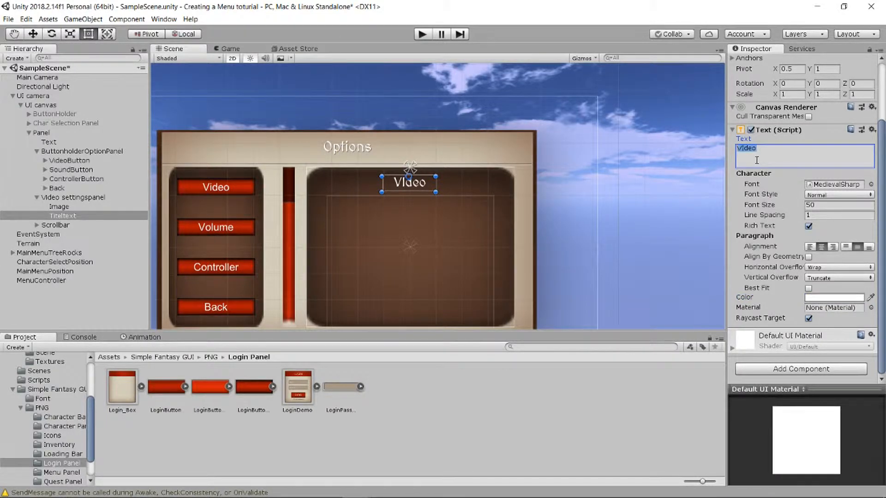
{"action": "left_click", "coordinate": [756, 160]}
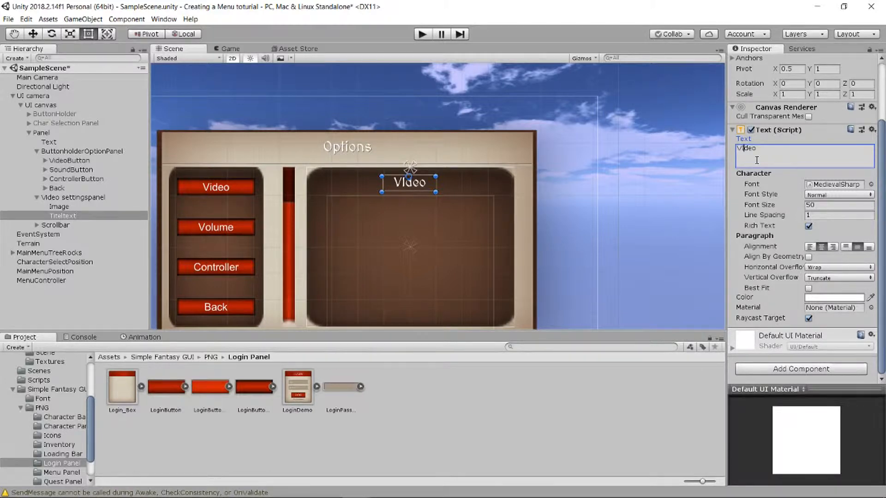
{"action": "scroll", "coordinate": [470, 181], "scroll_direction": "up", "scroll_amount": 5}
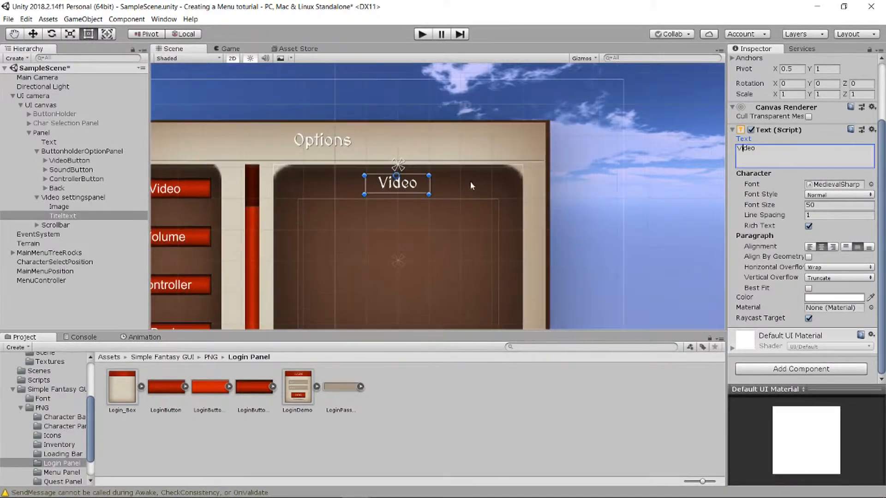
{"action": "scroll", "coordinate": [390, 217], "scroll_direction": "down", "scroll_amount": 1}
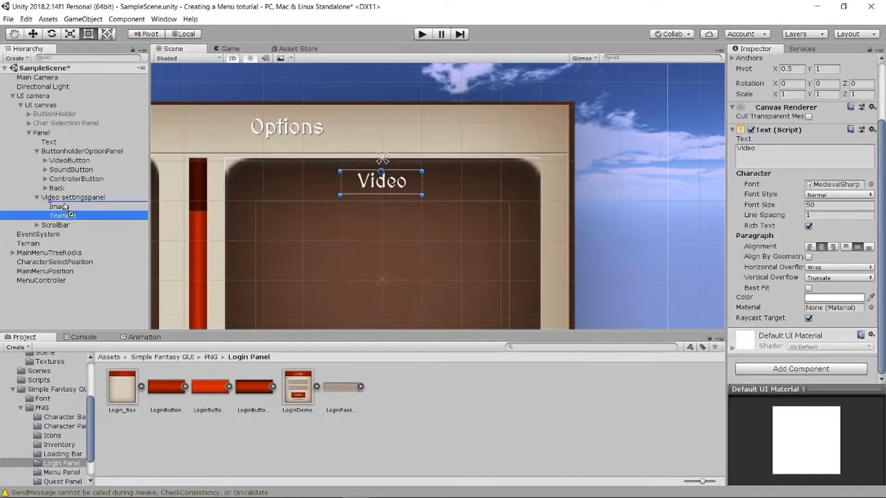
- Move the Image object below Titeltext in the hierarchy
{"action": "left_click_drag", "start_coordinate": [59, 207], "coordinate": [60, 221]}
{"action": "scroll", "coordinate": [403, 230], "scroll_direction": "down", "scroll_amount": 1}
{"action": "scroll", "coordinate": [403, 229], "scroll_direction": "up", "scroll_amount": 2}
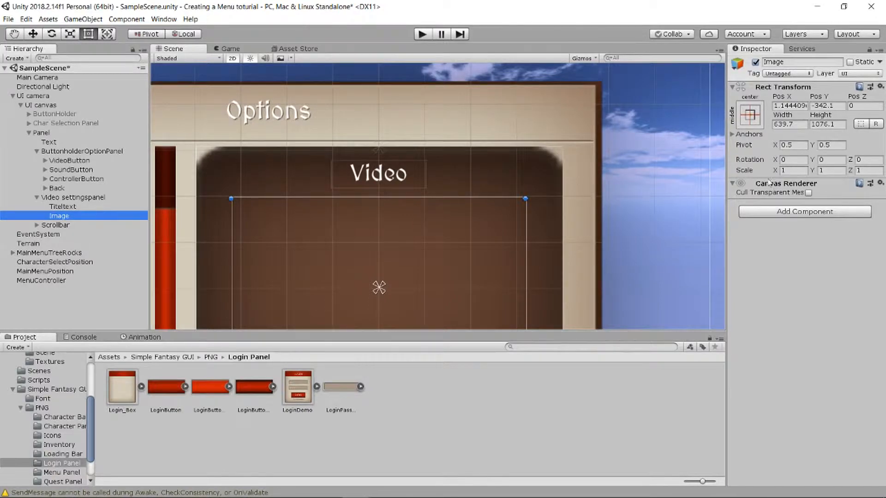
{"action": "right_click", "coordinate": [72, 217]}
{"action": "mouse_move", "coordinate": [129, 379]}
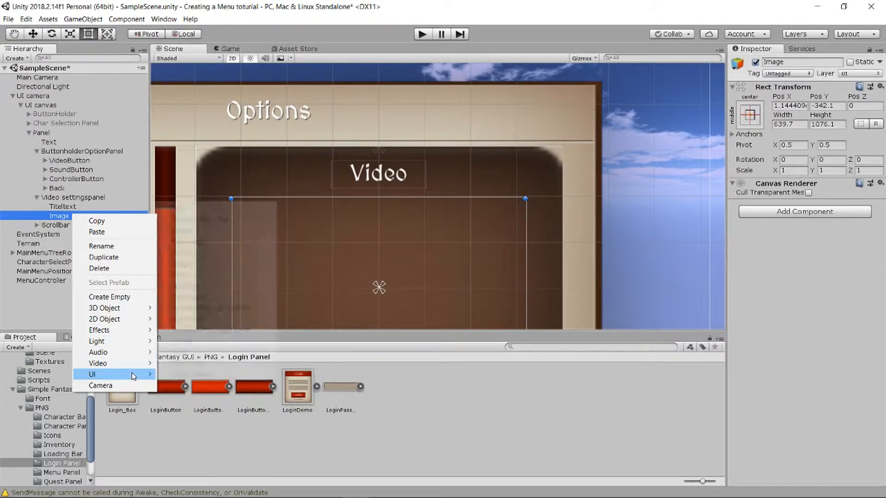
{"action": "left_click", "coordinate": [50, 218]}
{"action": "scroll", "coordinate": [385, 231], "scroll_direction": "down", "scroll_amount": 10}
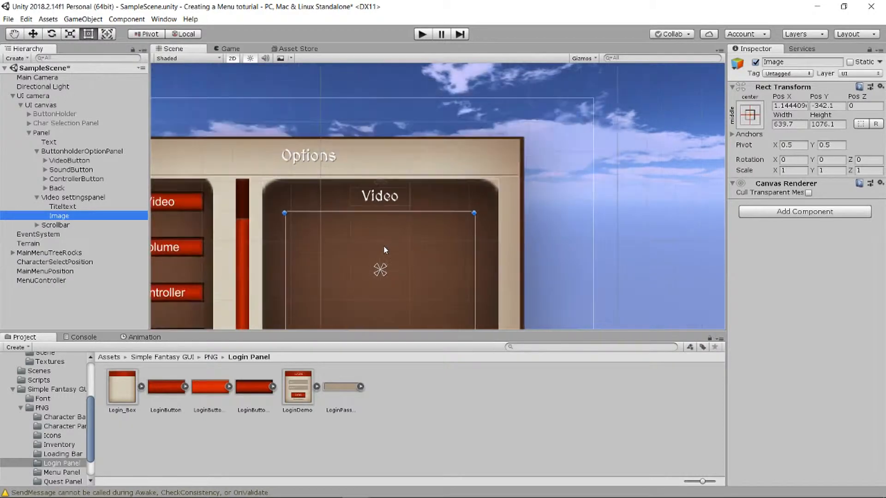
{"action": "scroll", "coordinate": [388, 265], "scroll_direction": "up", "scroll_amount": 10}
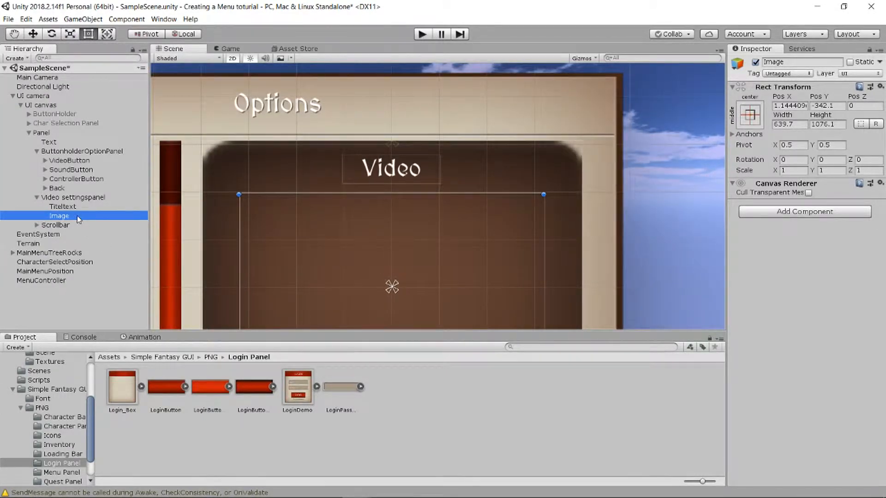
- Add a child Image sized 282.1 by 345.4 and remove its Image component
{"action": "right_click", "coordinate": [79, 219]}
{"action": "mouse_move", "coordinate": [120, 376]}
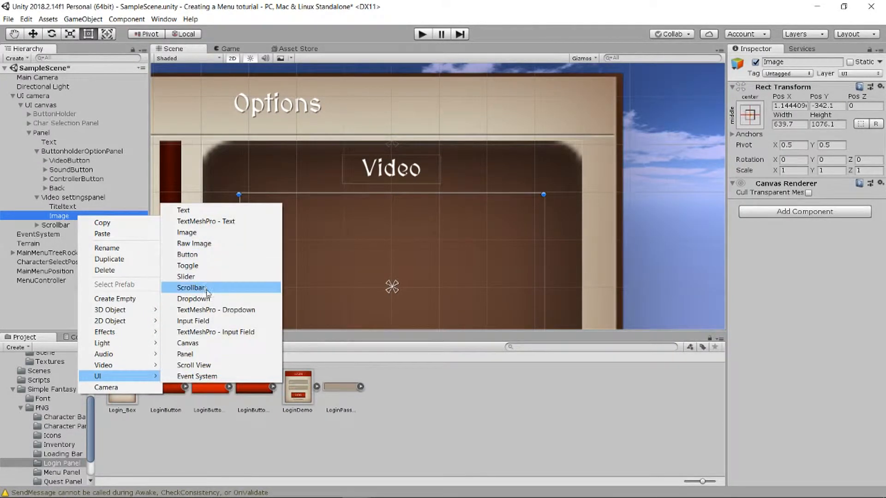
{"action": "left_click", "coordinate": [199, 232]}
{"action": "scroll", "coordinate": [372, 236], "scroll_direction": "down", "scroll_amount": 5}
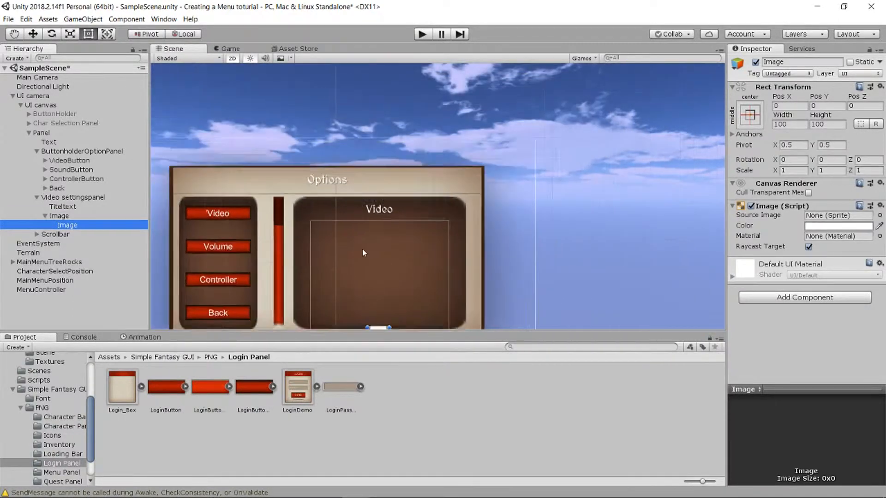
{"action": "scroll", "coordinate": [362, 253], "scroll_direction": "down", "scroll_amount": 3}
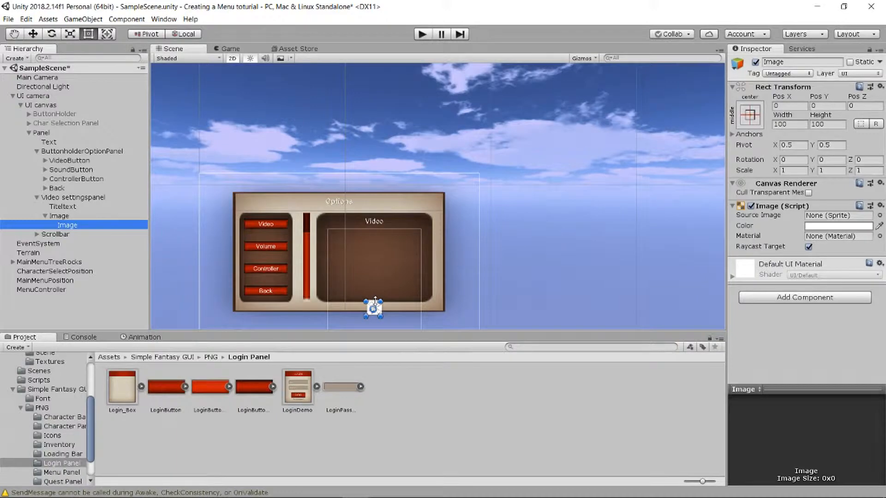
{"action": "left_click", "coordinate": [741, 123]}
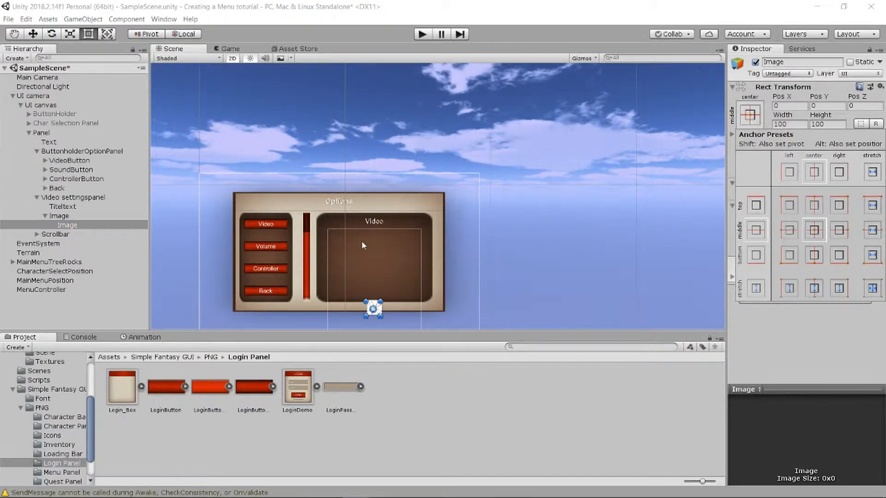
{"action": "left_click", "coordinate": [374, 297]}
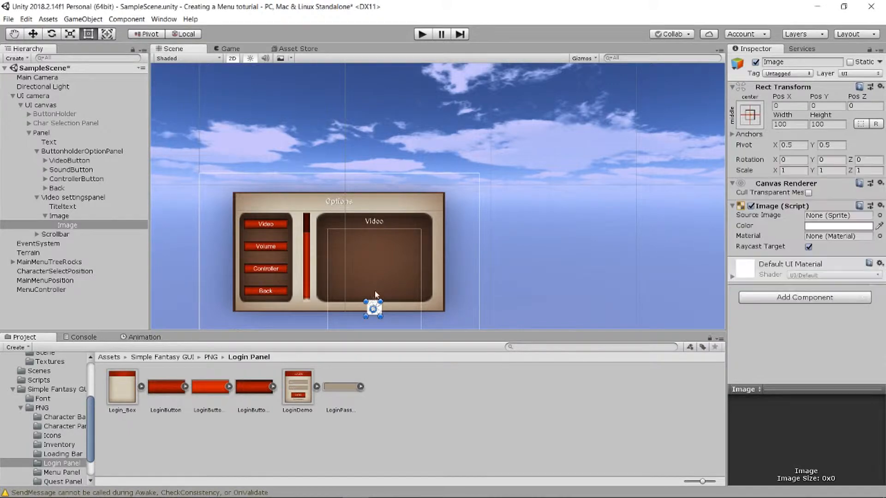
{"action": "left_click_drag", "start_coordinate": [372, 300], "coordinate": [355, 291]}
{"action": "scroll", "coordinate": [387, 258], "scroll_direction": "up", "scroll_amount": 6}
{"action": "middle_click_drag", "start_coordinate": [394, 229], "coordinate": [391, 101]}
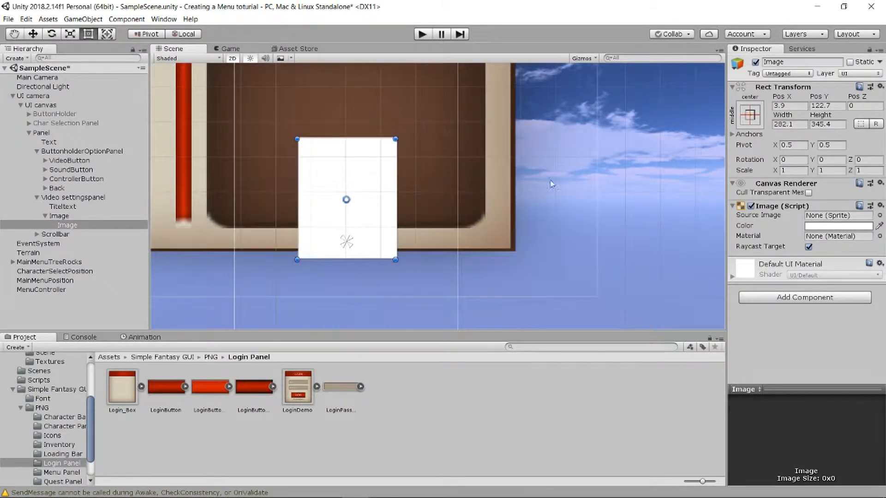
{"action": "left_click", "coordinate": [879, 205]}
{"action": "left_click", "coordinate": [812, 233]}
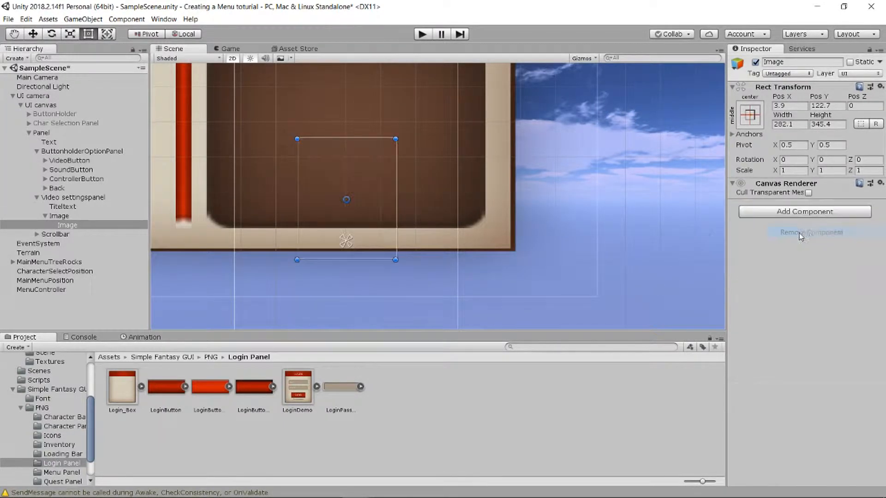
- Rename the parent to Scollarea and the child to Settings level
{"action": "left_click", "coordinate": [70, 216]}
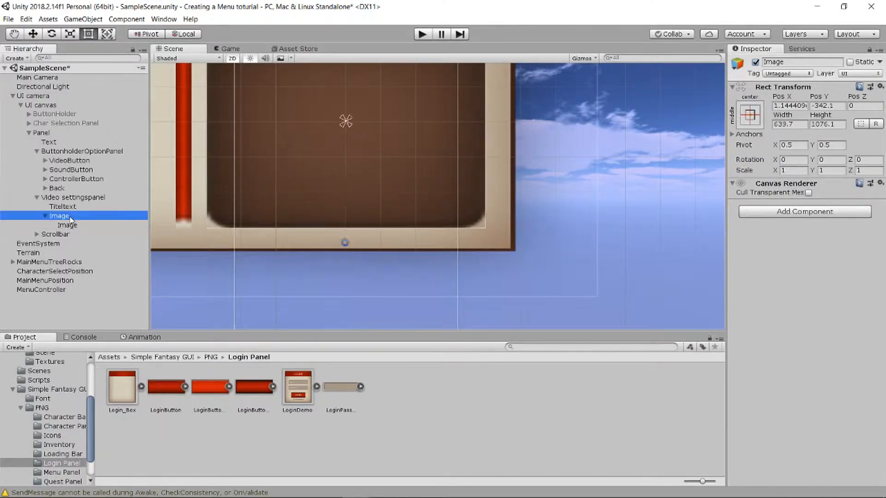
{"action": "right_click", "coordinate": [70, 217]}
{"action": "left_click", "coordinate": [99, 249]}
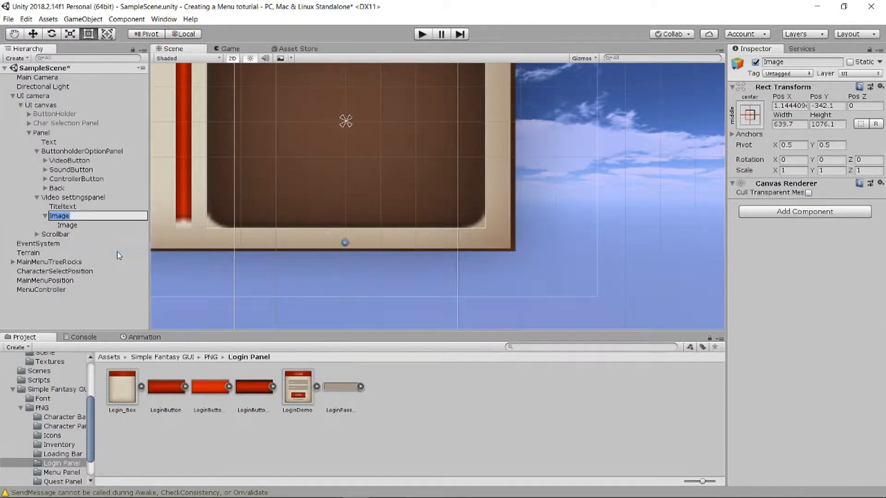
{"action": "type", "text": "Scollarea"}
{"action": "key", "text": "Return"}
{"action": "left_click", "coordinate": [92, 225]}
{"action": "right_click", "coordinate": [91, 225]}
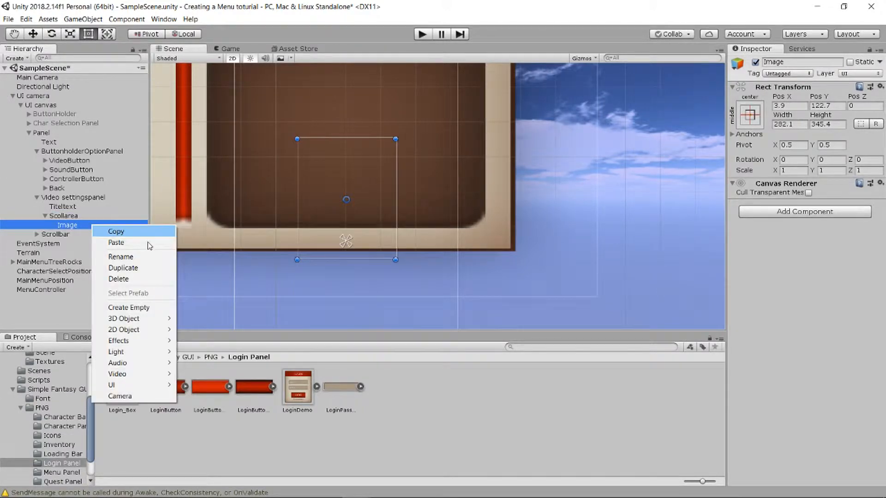
{"action": "left_click", "coordinate": [152, 257]}
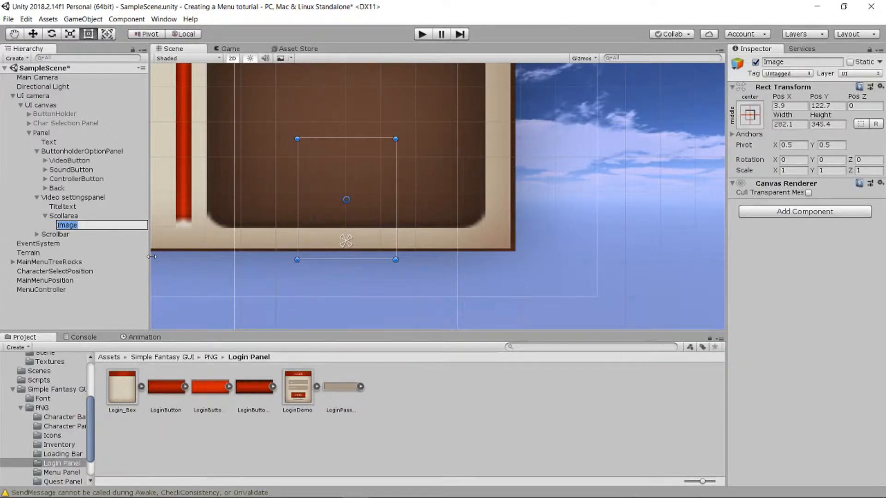
{"action": "key", "text": "BackSpace"}
{"action": "key", "text": "Return"}
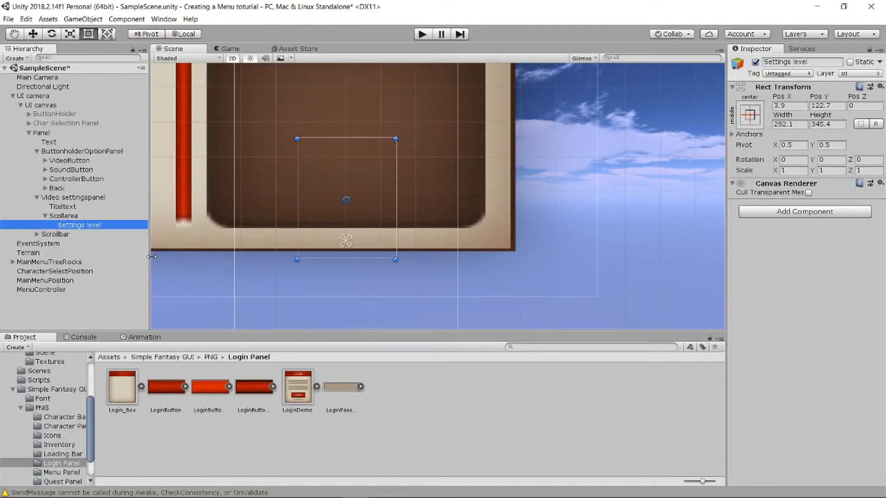
- Add a Text under Settings level, anchored top-centre at Pos Y -9.14
{"action": "right_click", "coordinate": [88, 224]}
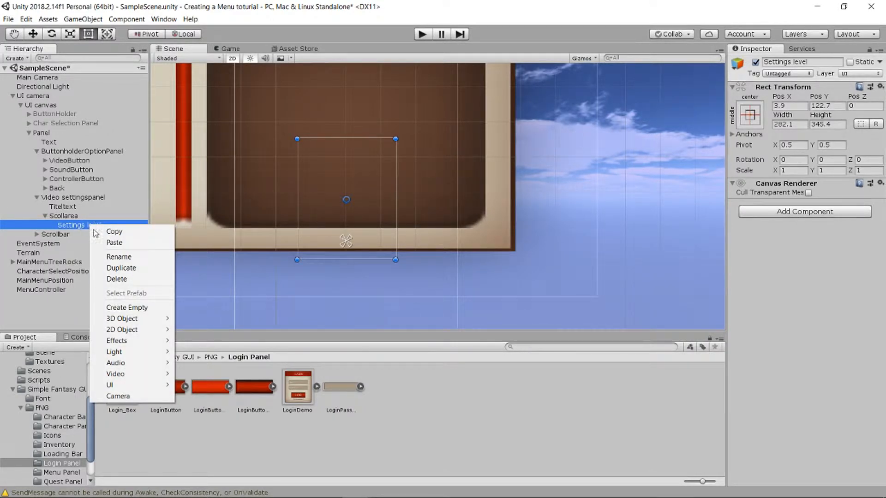
{"action": "mouse_move", "coordinate": [152, 385]}
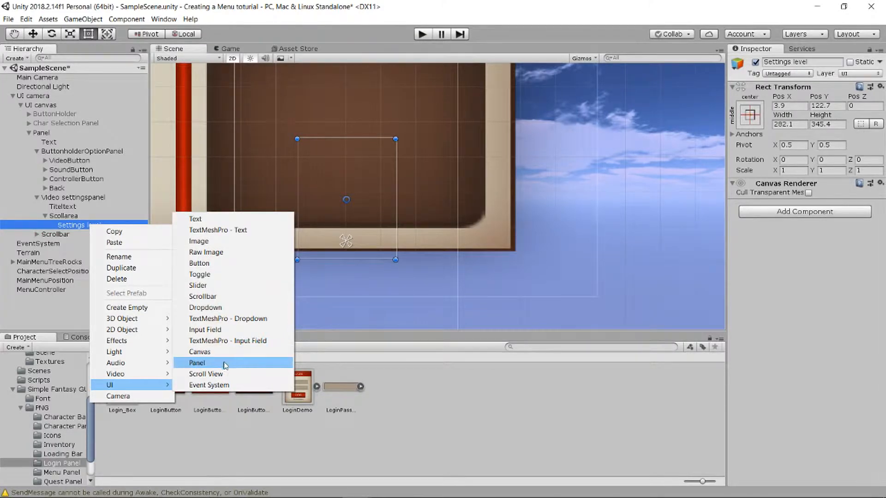
{"action": "left_click", "coordinate": [212, 218]}
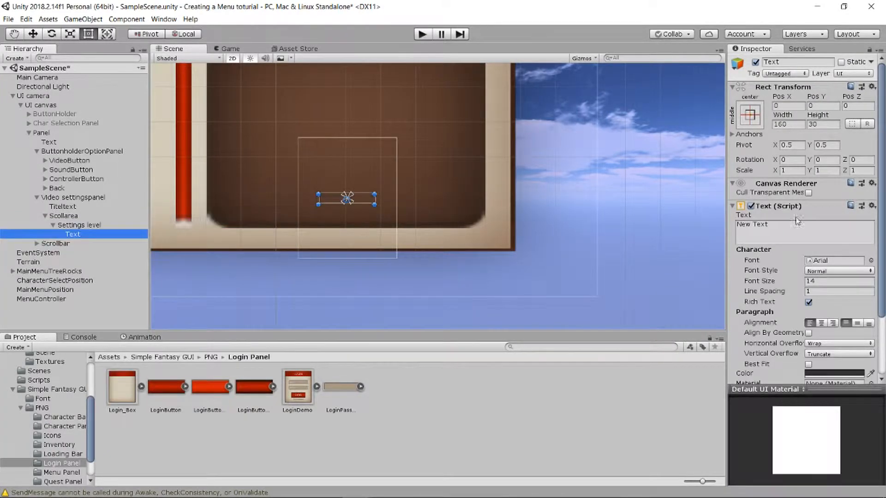
{"action": "left_click", "coordinate": [795, 231]}
{"action": "type", "text": "Setting"}
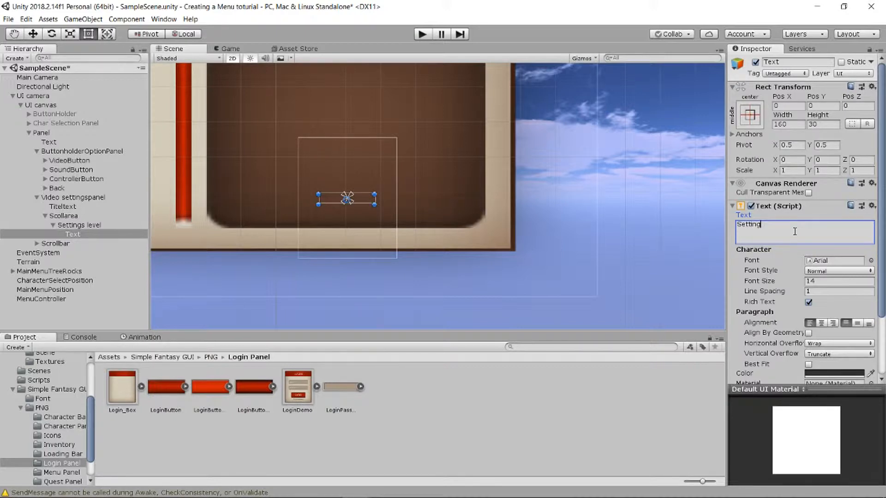
{"action": "key", "text": "BackSpace"}
{"action": "key", "text": "BackSpace"}
{"action": "key", "text": "BackSpace"}
{"action": "left_click", "coordinate": [750, 116]}
{"action": "left_click", "coordinate": [819, 211], "text": "alt"}
{"action": "left_click", "coordinate": [747, 113]}
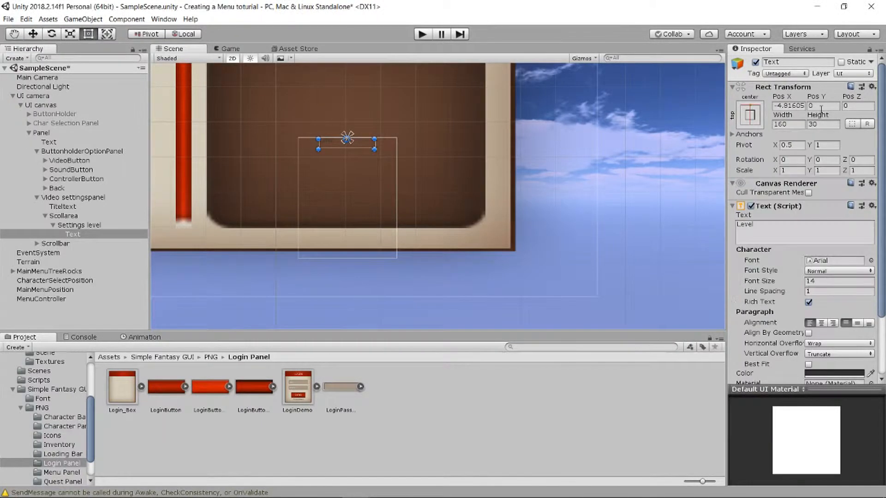
{"action": "left_click_drag", "start_coordinate": [819, 100], "coordinate": [695, 117]}
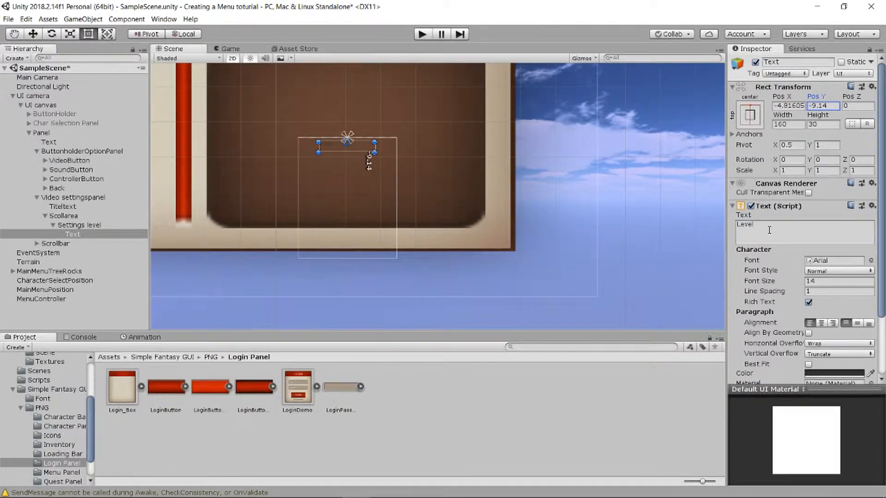
- Style the heading in MedievalSharp, centred, white, and vertically middle-aligned
{"action": "left_click", "coordinate": [827, 273]}
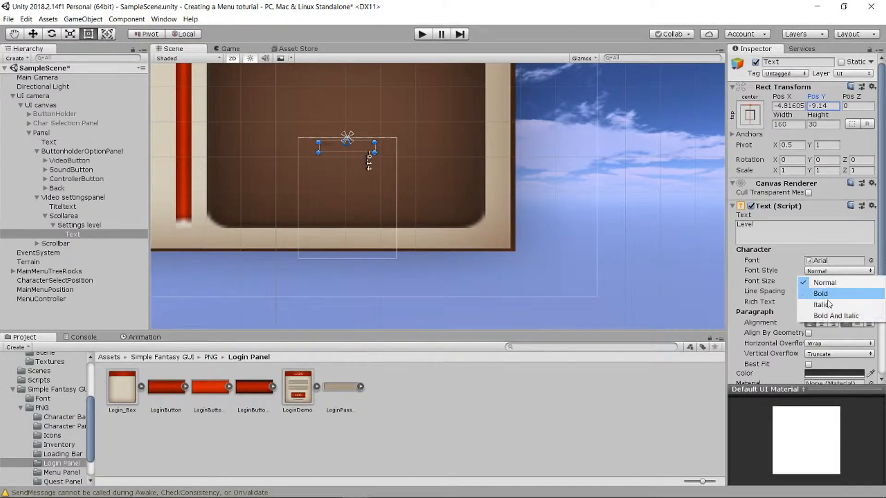
{"action": "left_click", "coordinate": [824, 326]}
{"action": "left_click", "coordinate": [821, 324]}
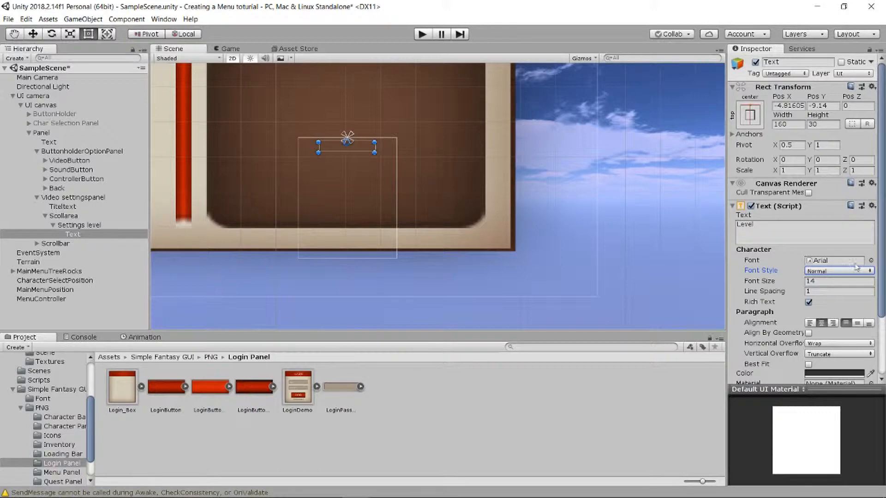
{"action": "left_click", "coordinate": [870, 260]}
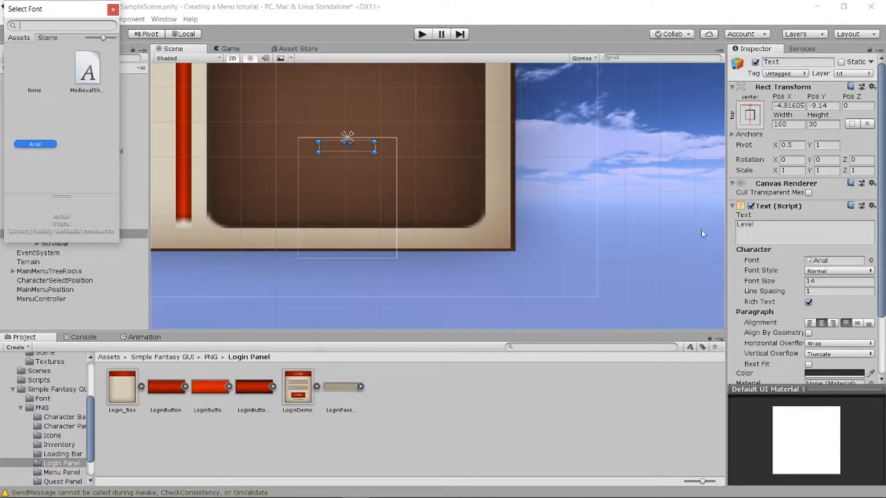
{"action": "double_click", "coordinate": [83, 70]}
{"action": "scroll", "coordinate": [872, 281], "scroll_direction": "down", "scroll_amount": 3}
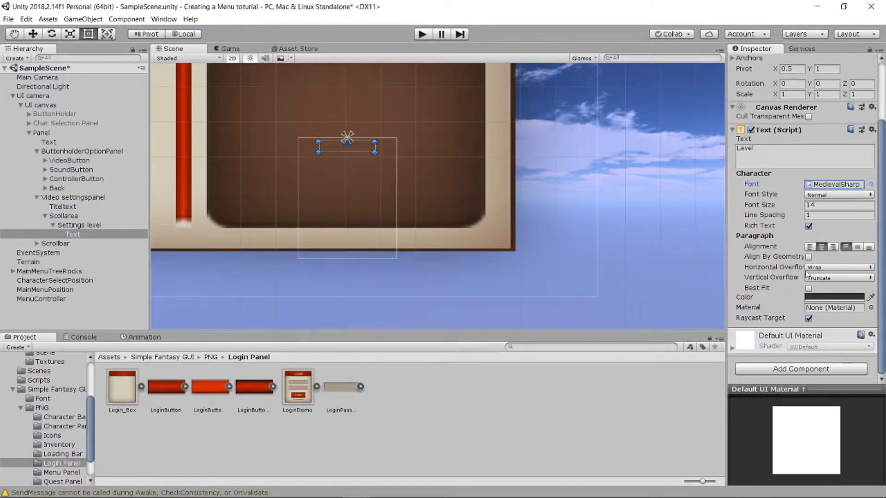
{"action": "left_click", "coordinate": [816, 297]}
{"action": "left_click_drag", "start_coordinate": [40, 102], "coordinate": [19, 67]}
{"action": "left_click", "coordinate": [132, 10]}
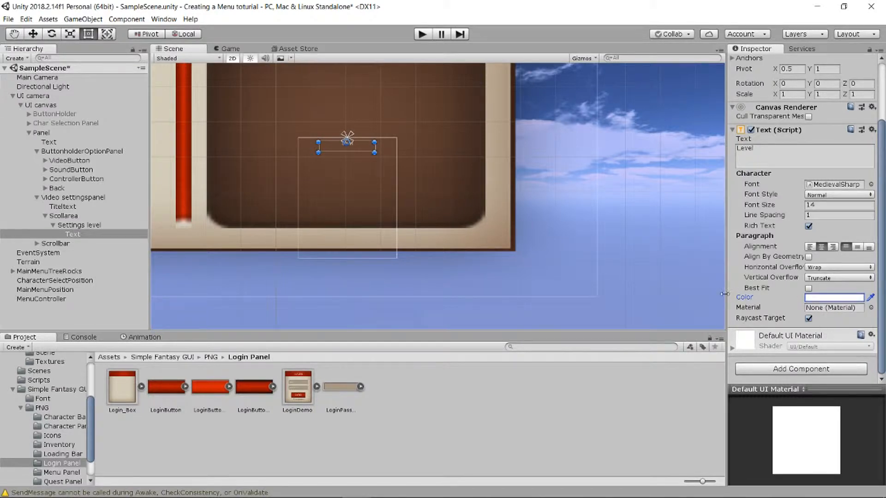
{"action": "left_click", "coordinate": [856, 247]}
- Set font size 40, make the box taller, and change the text to Levels
{"action": "scroll", "coordinate": [330, 155], "scroll_direction": "up", "scroll_amount": 5}
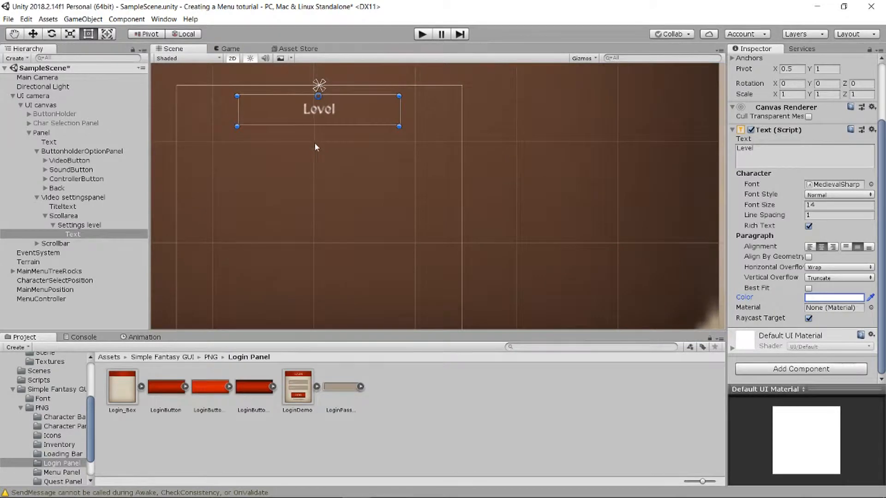
{"action": "left_click", "coordinate": [815, 204]}
{"action": "type", "text": "40"}
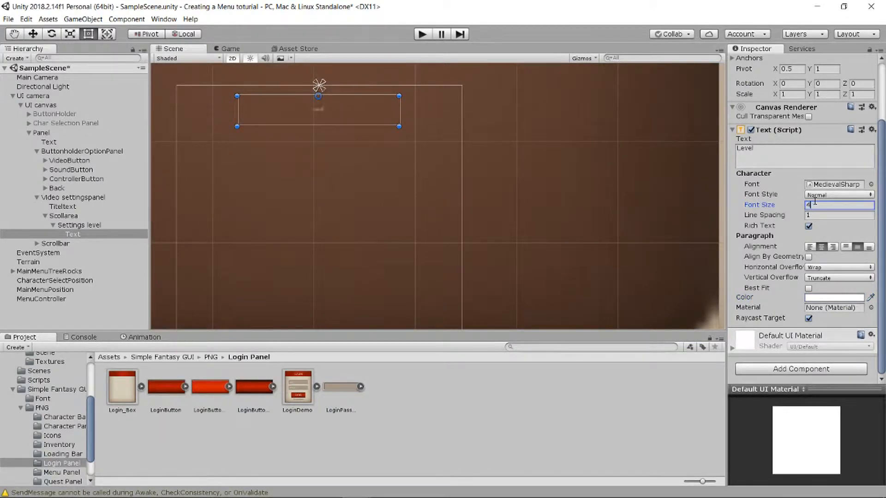
{"action": "left_click_drag", "start_coordinate": [362, 127], "coordinate": [358, 145]}
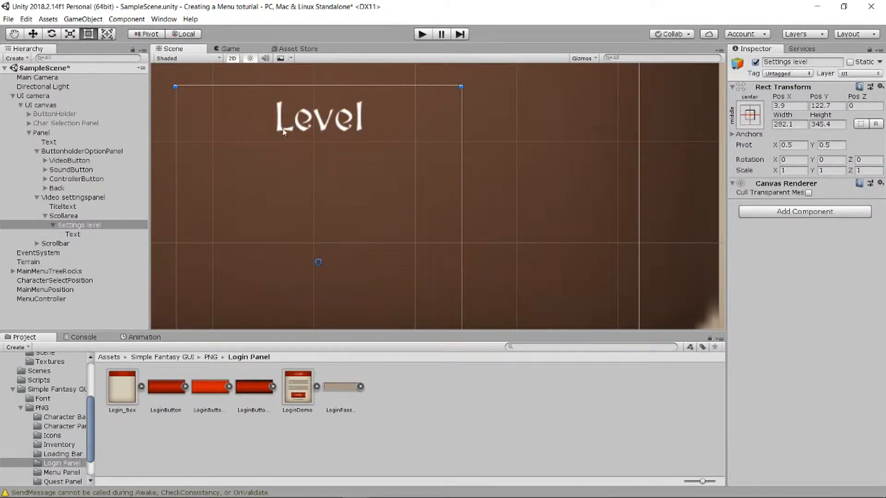
{"action": "left_click", "coordinate": [76, 233]}
{"action": "left_click", "coordinate": [797, 226]}
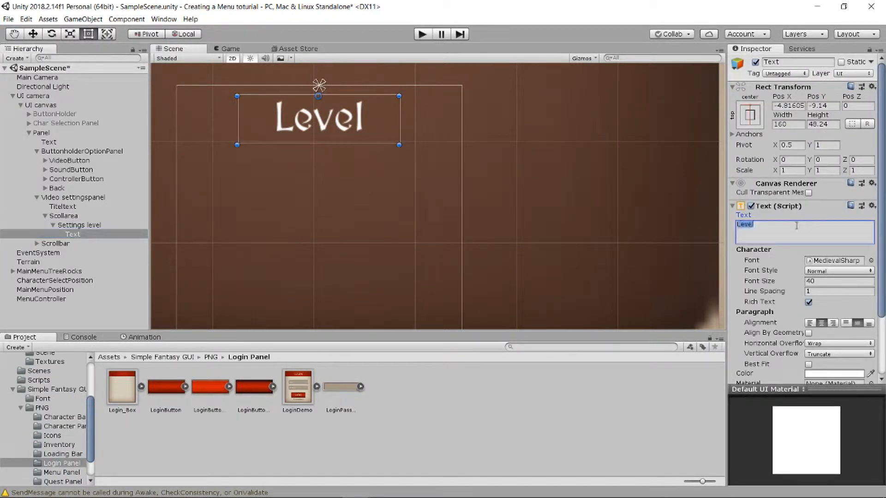
{"action": "type", "text": "s"}
{"action": "key", "text": "BackSpace"}
{"action": "type", "text": "Levels"}
{"action": "left_click", "coordinate": [80, 225]}
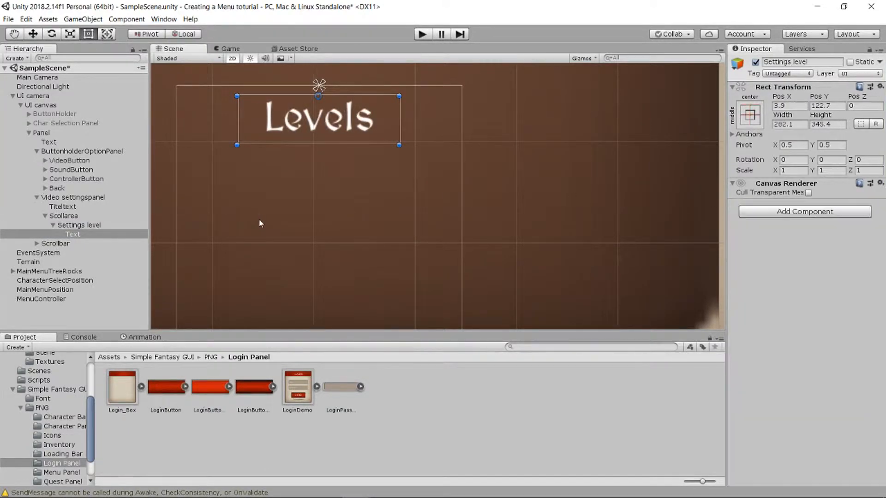
- Add an image-less rectangle under Settings level, sized 282.1 by 288.01 below the heading
{"action": "right_click", "coordinate": [81, 225]}
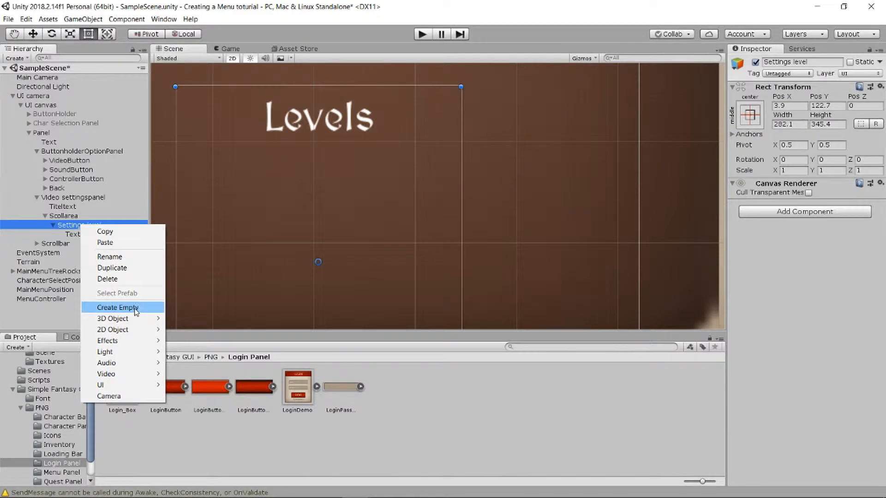
{"action": "mouse_move", "coordinate": [139, 390]}
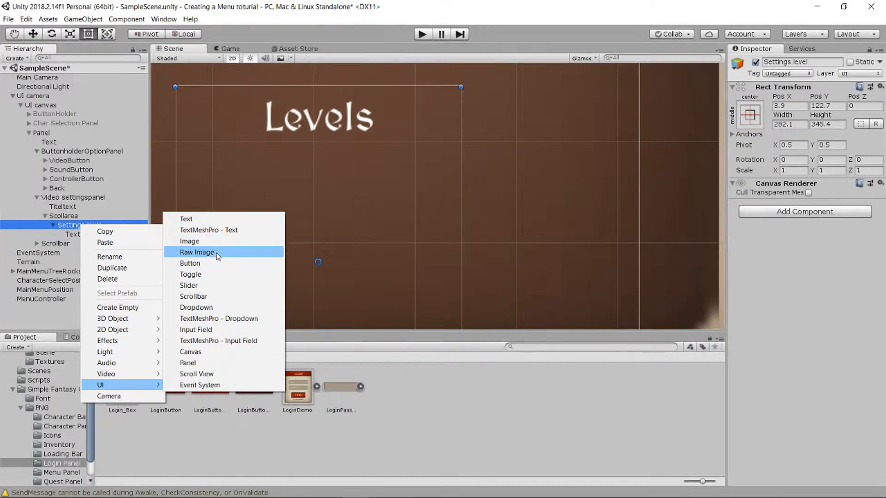
{"action": "left_click", "coordinate": [213, 241]}
{"action": "scroll", "coordinate": [326, 218], "scroll_direction": "down", "scroll_amount": 20}
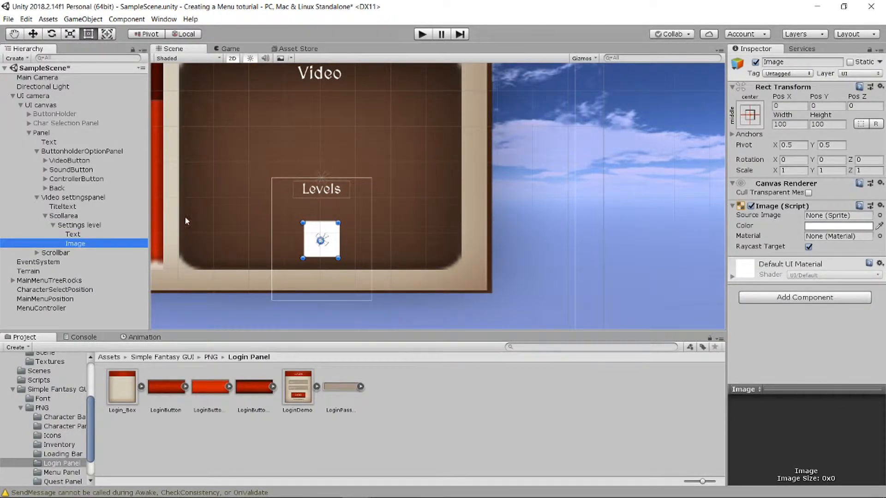
{"action": "left_click", "coordinate": [881, 207]}
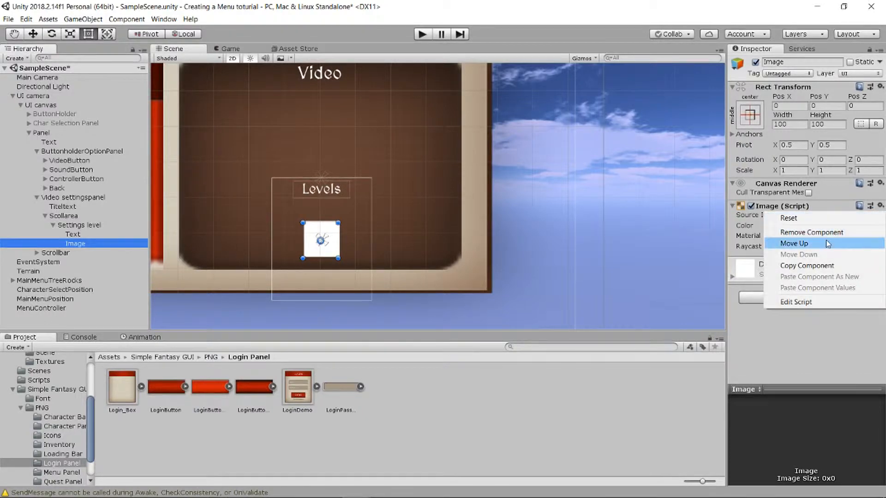
{"action": "left_click", "coordinate": [811, 232]}
{"action": "left_click_drag", "start_coordinate": [303, 223], "coordinate": [271, 199]}
{"action": "left_click_drag", "start_coordinate": [340, 206], "coordinate": [370, 206]}
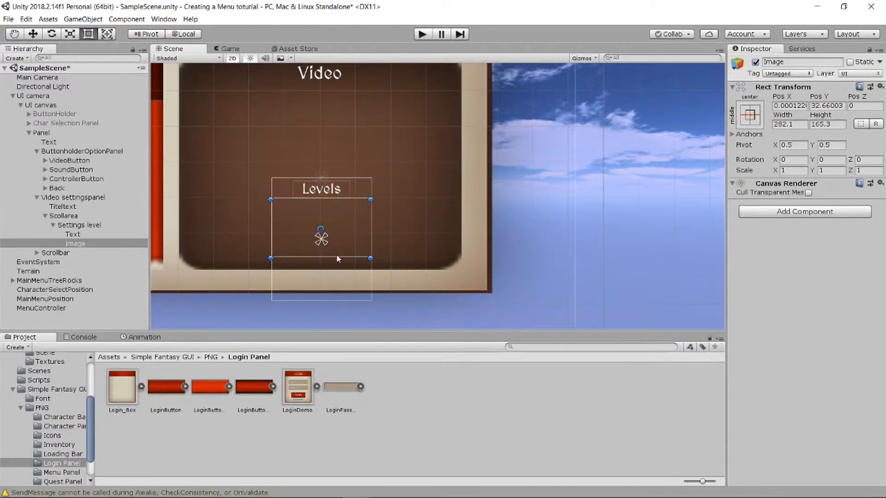
{"action": "left_click_drag", "start_coordinate": [342, 257], "coordinate": [333, 303]}
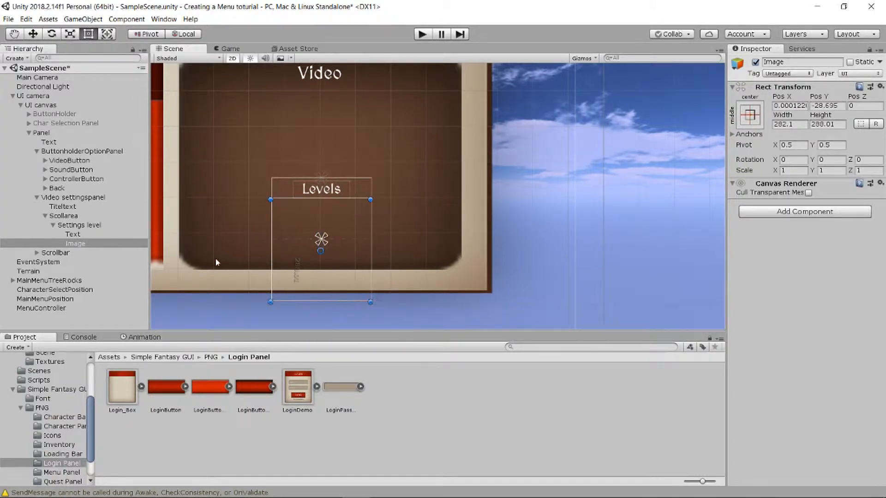
- Rename the new rectangle to buttonholderlevels
{"action": "right_click", "coordinate": [88, 243]}
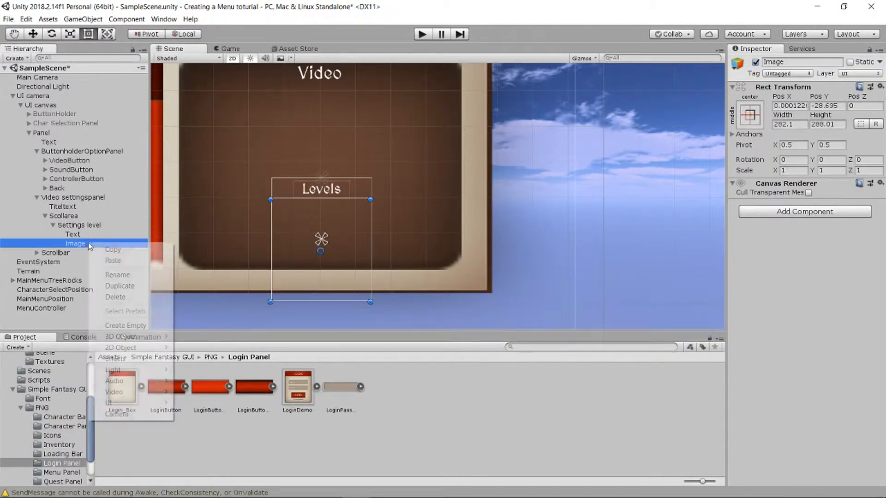
{"action": "left_click", "coordinate": [133, 274]}
{"action": "type", "text": "but"}
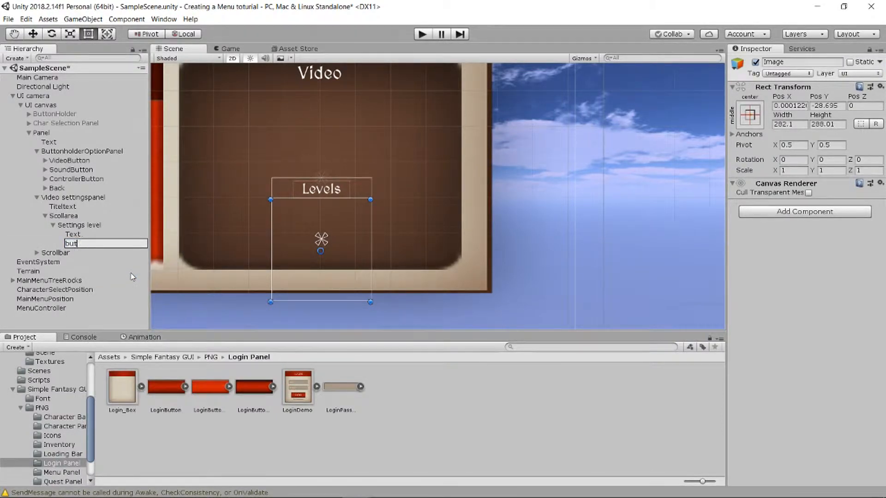
{"action": "type", "text": "tonholderlevels"}
{"action": "key", "text": "Return"}
{"action": "right_click", "coordinate": [108, 241]}
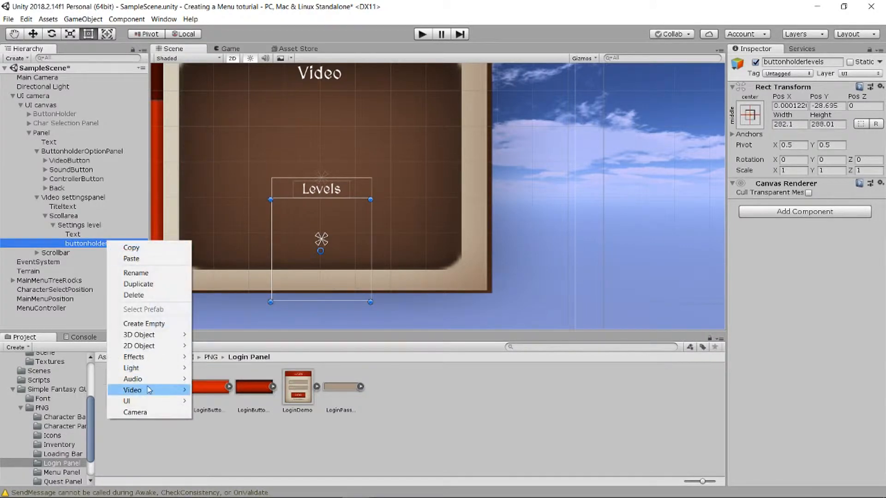
- Paste a copy of VideoButton into buttonholderlevels and anchor it middle-center
{"action": "left_click", "coordinate": [66, 161]}
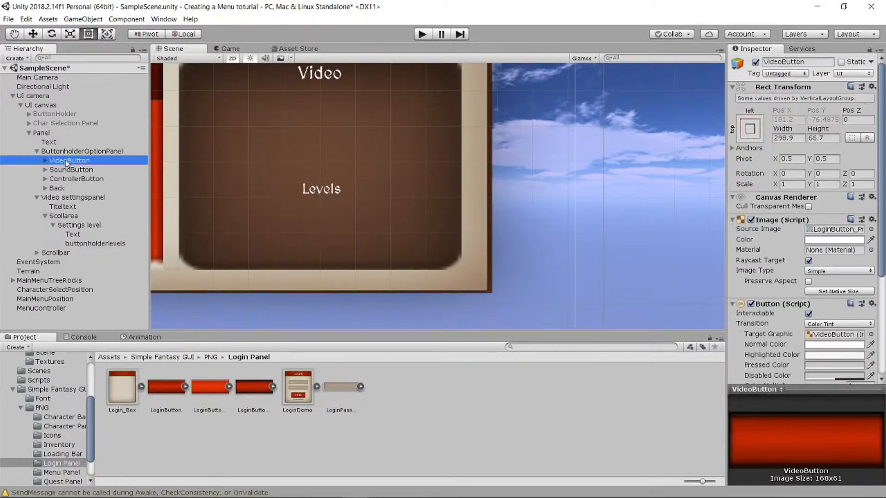
{"action": "left_click", "coordinate": [46, 160]}
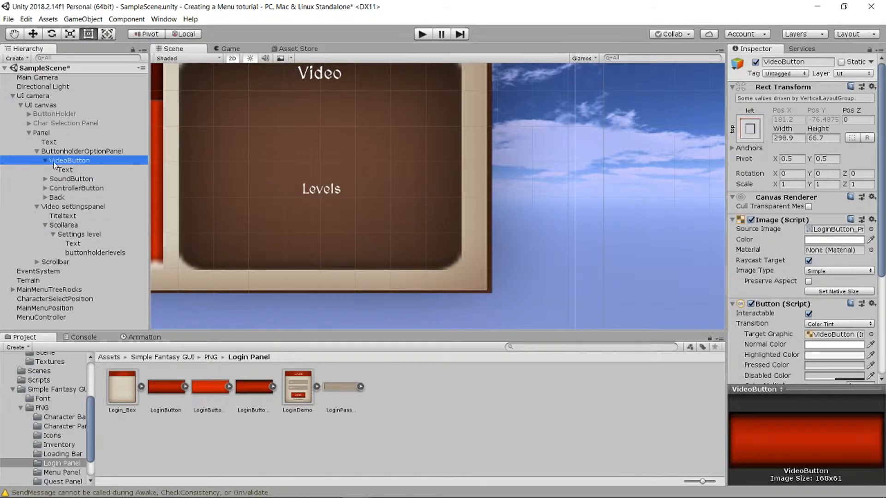
{"action": "left_click", "coordinate": [45, 161]}
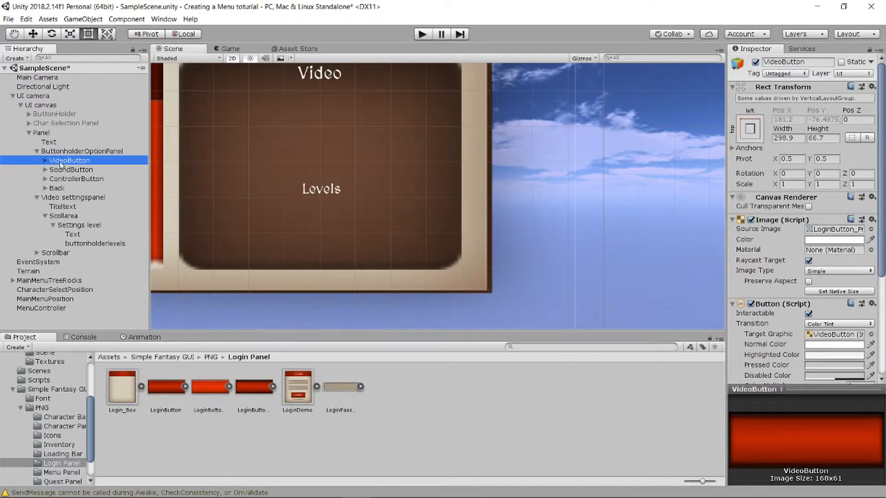
{"action": "left_click", "coordinate": [77, 245]}
{"action": "key", "text": "ctrl+v"}
{"action": "mouse_move", "coordinate": [84, 253]}
{"action": "left_mouse_down"}
{"action": "mouse_move", "coordinate": [89, 244]}
{"action": "mouse_move", "coordinate": [92, 254]}
{"action": "left_mouse_up"}
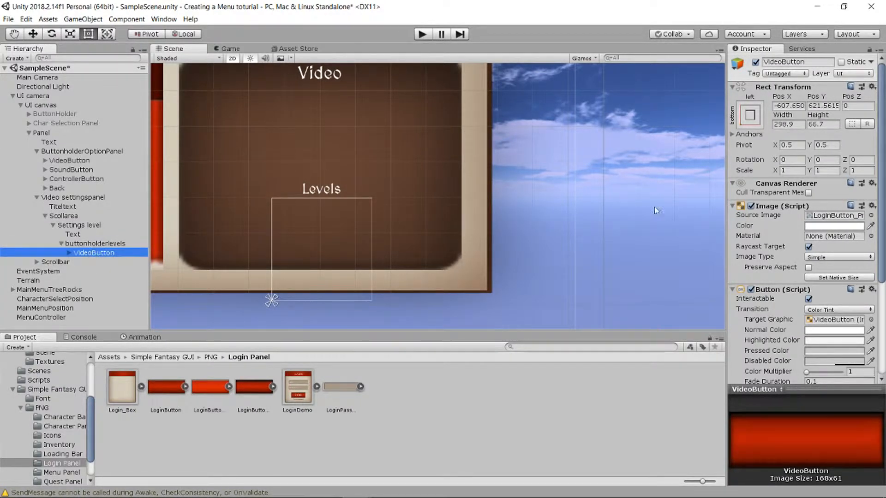
{"action": "left_click", "coordinate": [749, 115]}
{"action": "left_click", "coordinate": [814, 229], "text": "alt"}
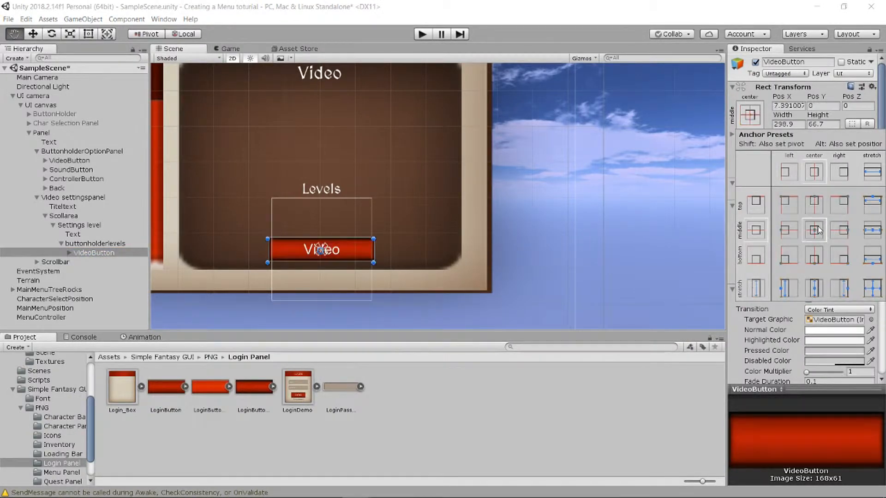
{"action": "key", "text": "t"}
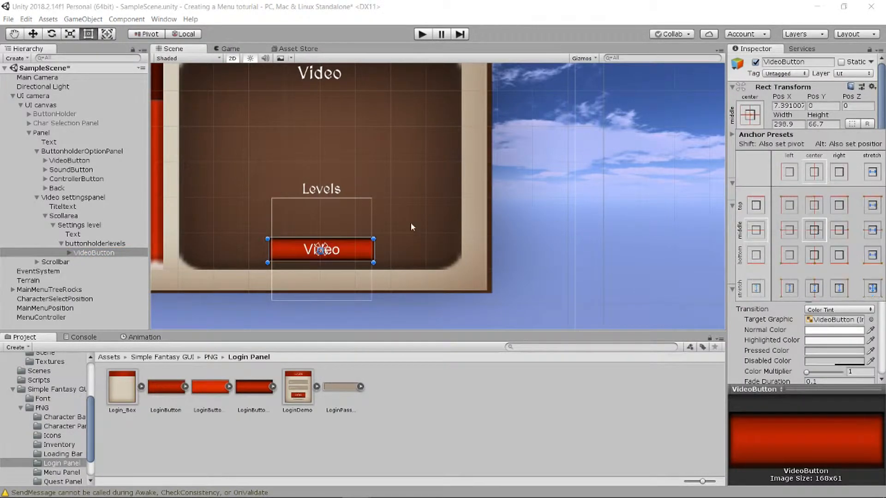
{"action": "left_click", "coordinate": [111, 255]}
- Duplicate the centred button three times and start renaming the first one
{"action": "key", "text": "ctrl+d"}
{"action": "key", "text": "ctrl+d"}
{"action": "key", "text": "ctrl+d"}
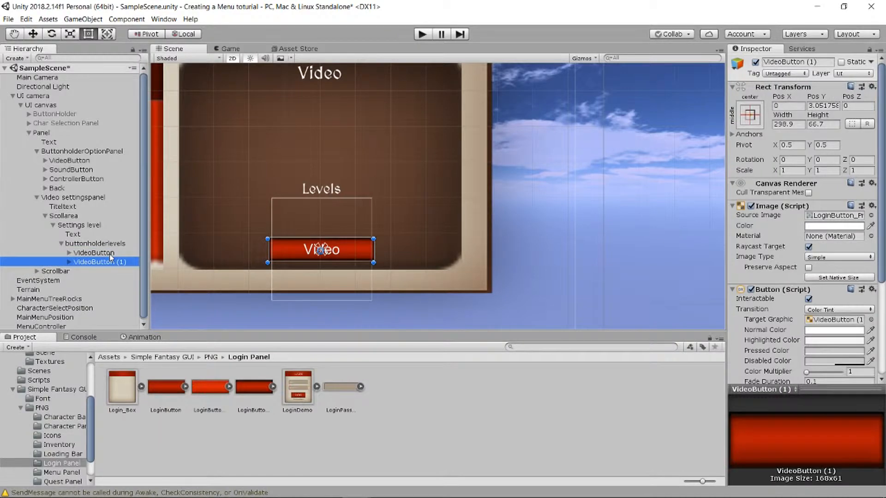
{"action": "left_click", "coordinate": [110, 254]}
{"action": "right_click", "coordinate": [111, 255]}
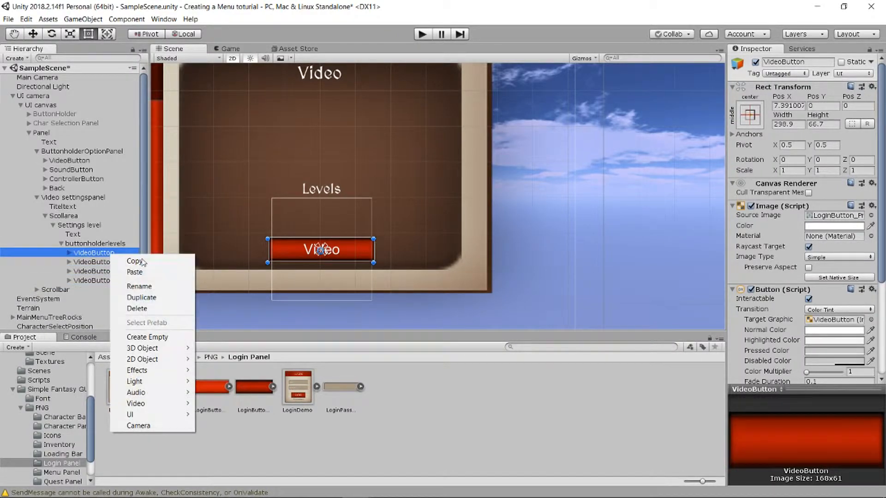
{"action": "left_click", "coordinate": [150, 285]}
- Name the first two buttons Low and Normal
{"action": "type", "text": "Low"}
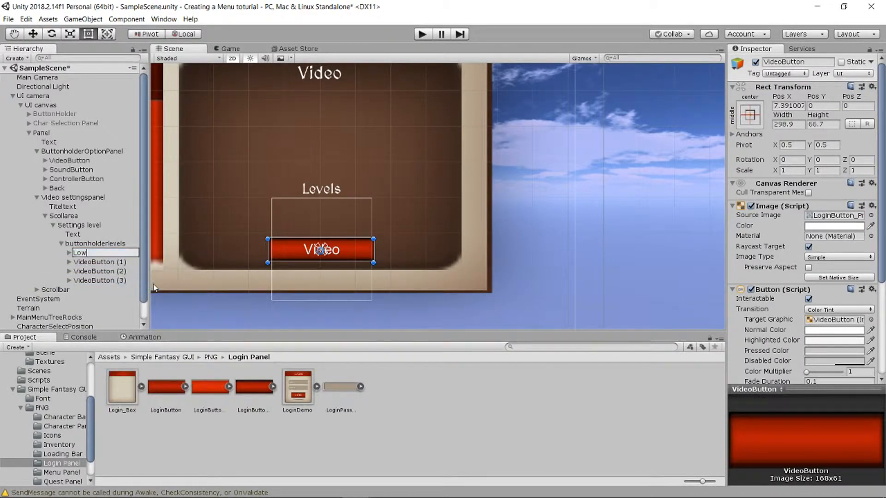
{"action": "key", "text": "Return"}
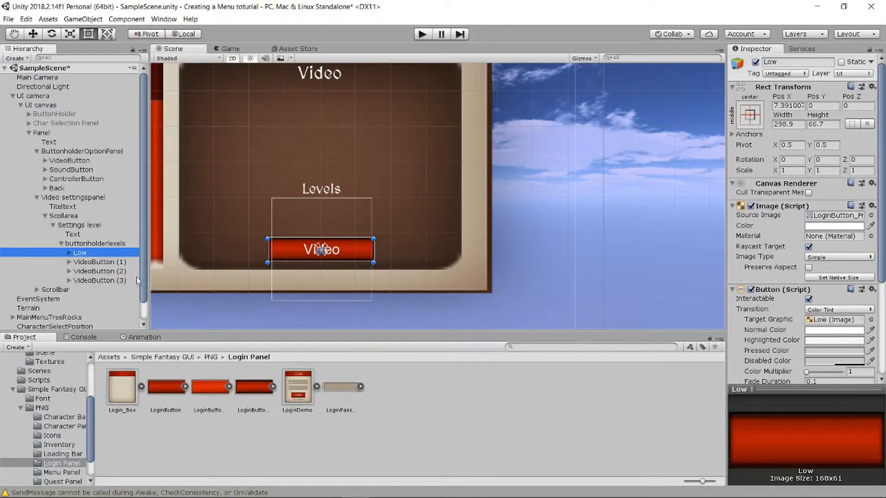
{"action": "left_click", "coordinate": [124, 263]}
{"action": "right_click", "coordinate": [124, 264]}
{"action": "left_click", "coordinate": [177, 298]}
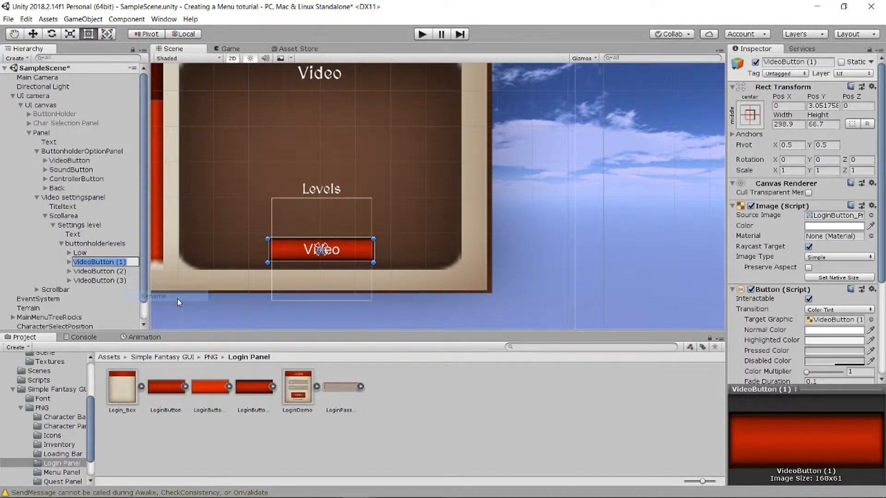
{"action": "type", "text": "No"}
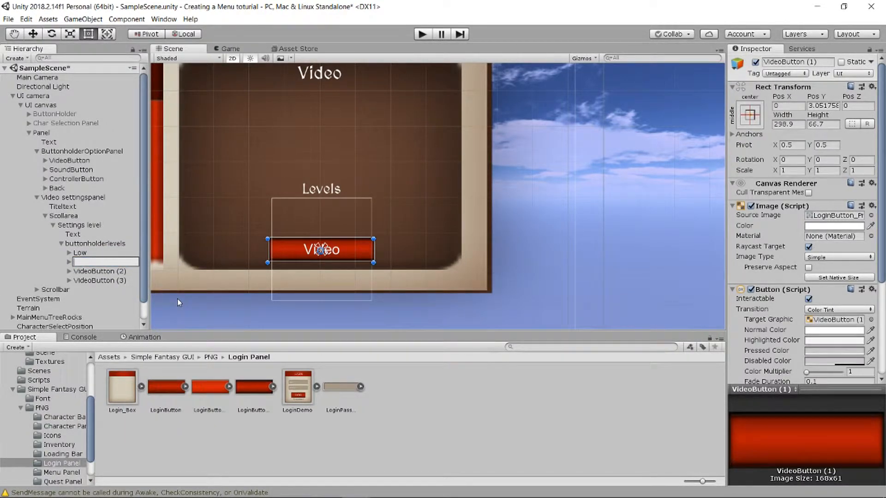
{"action": "type", "text": "rmal"}
{"action": "key", "text": "Return"}
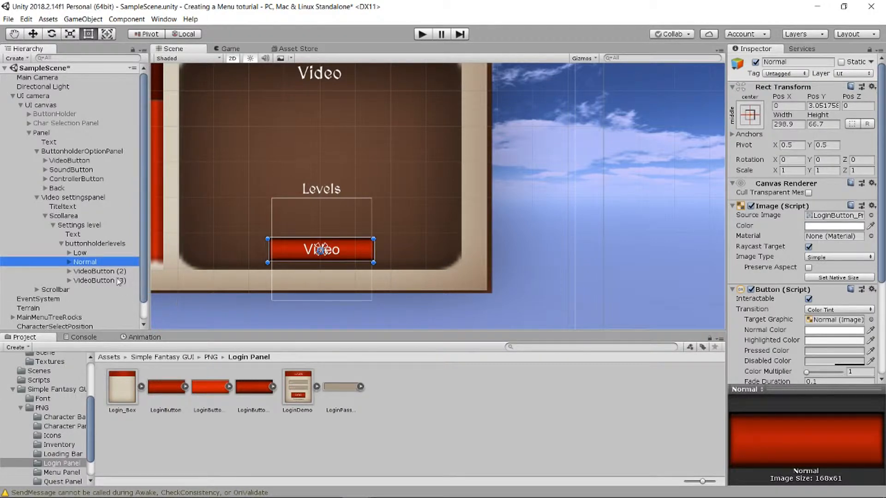
- Rename the third and fourth buttons High and Ultra
{"action": "left_click", "coordinate": [119, 272]}
{"action": "right_click", "coordinate": [119, 272]}
{"action": "left_click", "coordinate": [164, 301]}
{"action": "type", "text": "High"}
{"action": "key", "text": "Return"}
{"action": "left_click", "coordinate": [123, 280]}
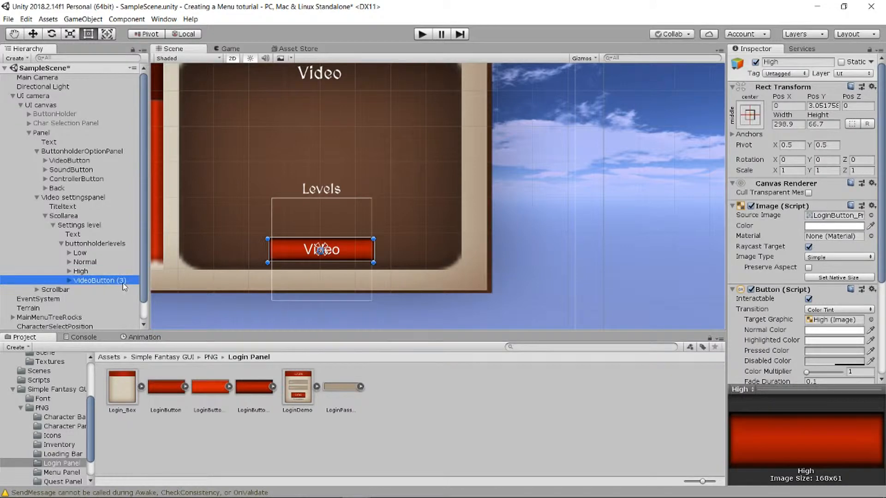
{"action": "right_click", "coordinate": [123, 283]}
{"action": "left_click", "coordinate": [168, 317]}
{"action": "type", "text": "Ultra"}
{"action": "key", "text": "Return"}
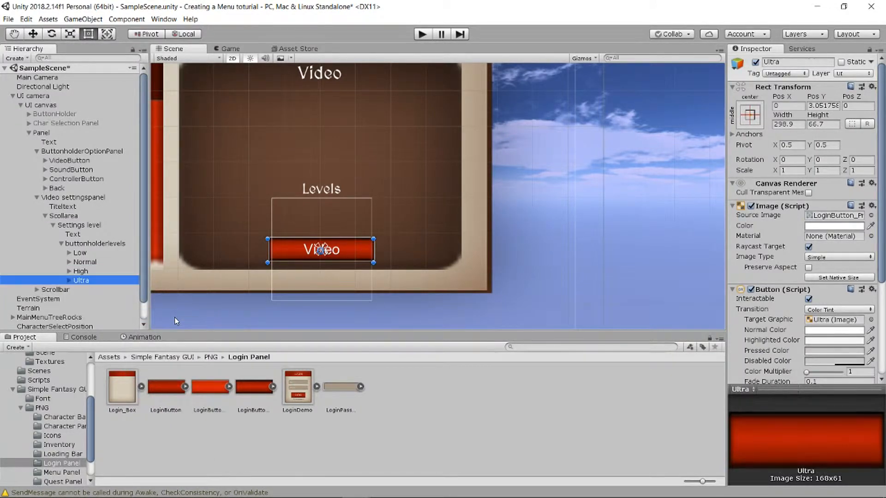
{"action": "left_click", "coordinate": [102, 237]}
{"action": "left_click", "coordinate": [105, 243]}
- Add a Vertical Layout Group to buttonholderlevels and narrow the four buttons to 274.2 wide
{"action": "left_click", "coordinate": [763, 212]}
{"action": "type", "text": "ver"}
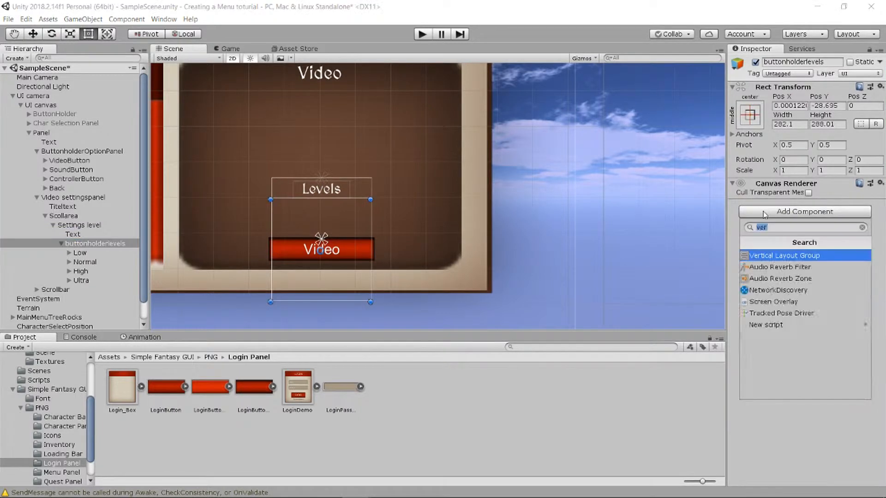
{"action": "left_click", "coordinate": [784, 257]}
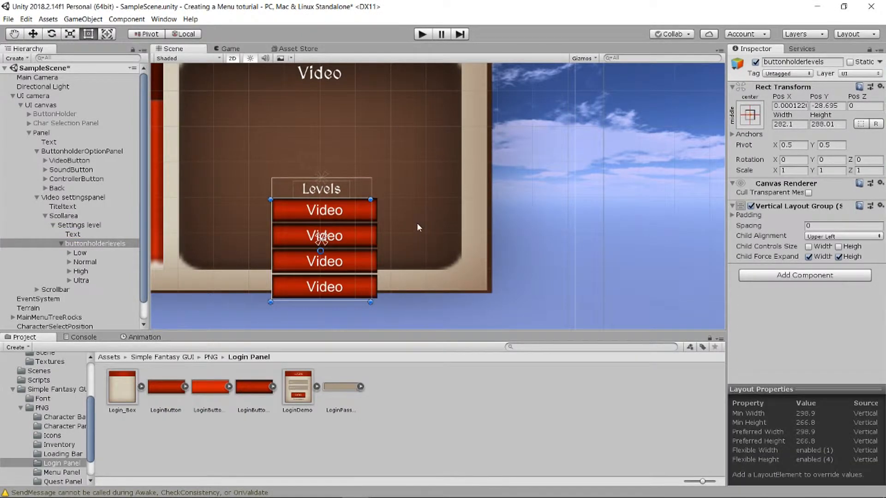
{"action": "left_click", "coordinate": [80, 253]}
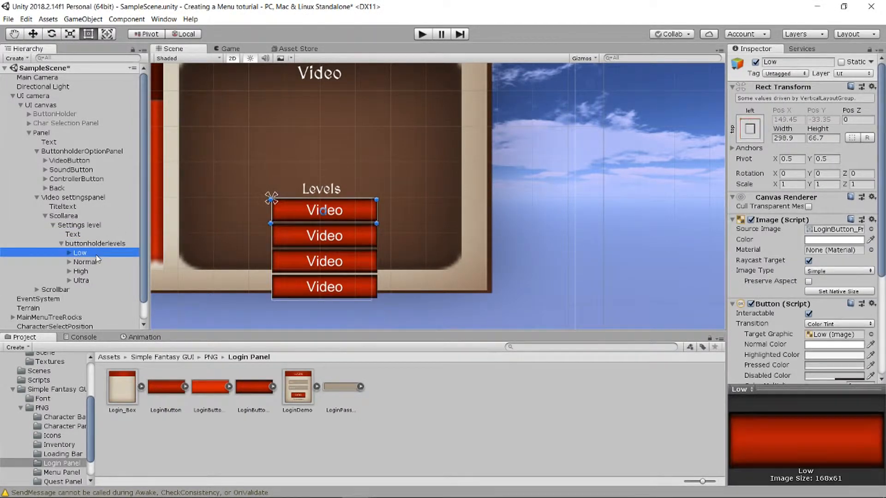
{"action": "left_click", "coordinate": [81, 280], "text": "shift"}
{"action": "scroll", "coordinate": [373, 254], "scroll_direction": "up", "scroll_amount": 3}
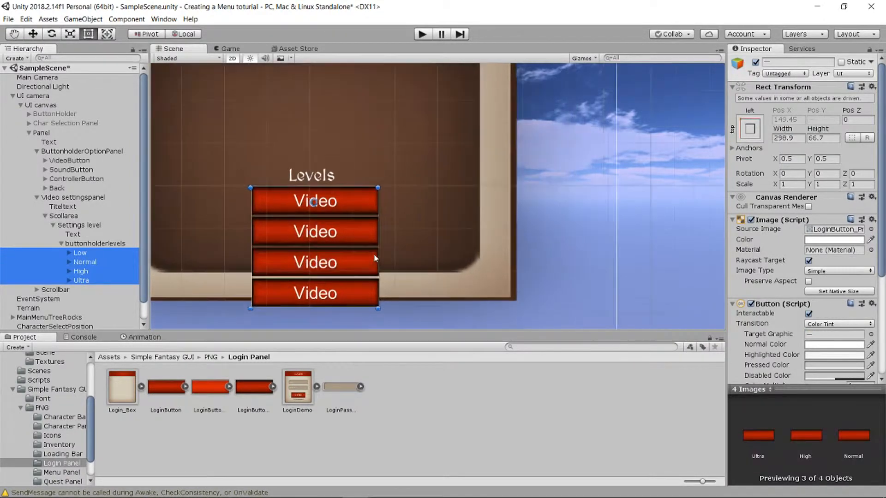
{"action": "left_click_drag", "start_coordinate": [377, 235], "coordinate": [365, 236]}
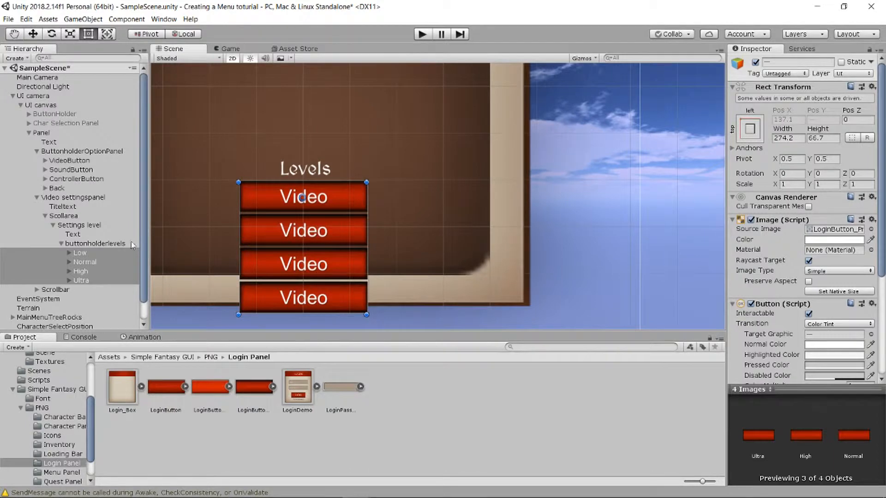
- Set buttonholderlevels' Child Alignment to Middle Center
{"action": "left_click", "coordinate": [118, 243]}
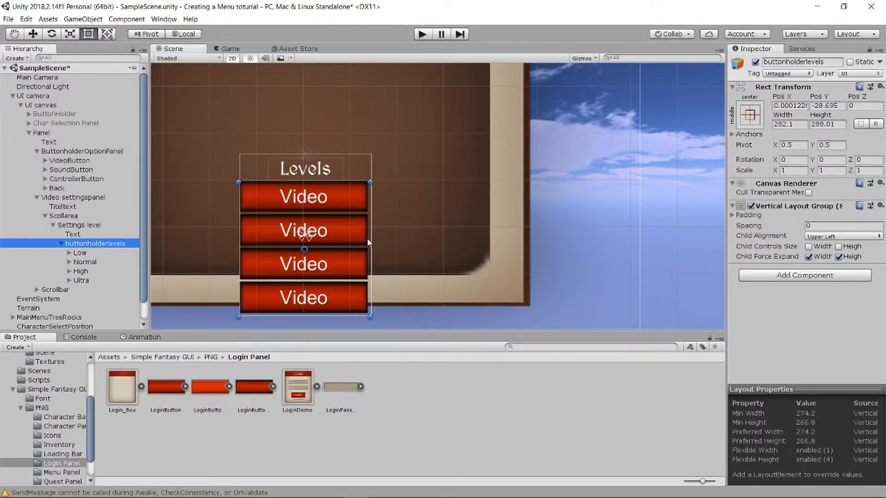
{"action": "left_click", "coordinate": [817, 236]}
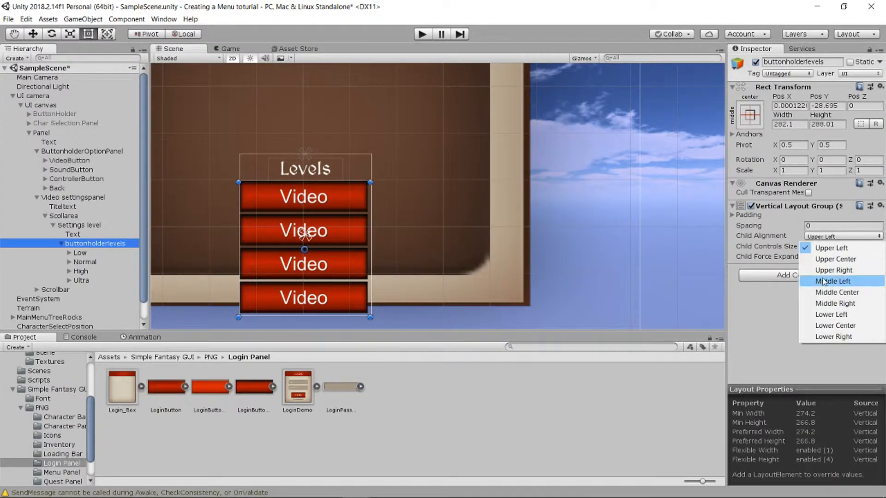
{"action": "left_click", "coordinate": [848, 297]}
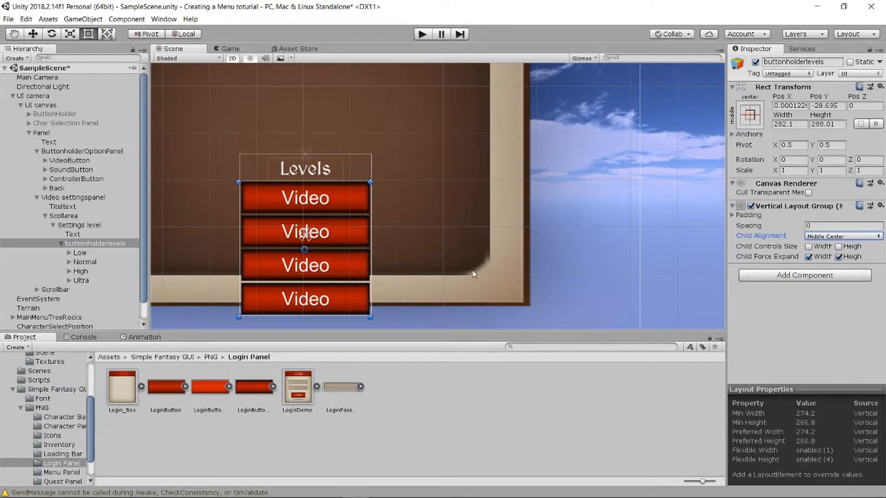
{"action": "left_click", "coordinate": [68, 253]}
{"action": "left_click", "coordinate": [88, 262]}
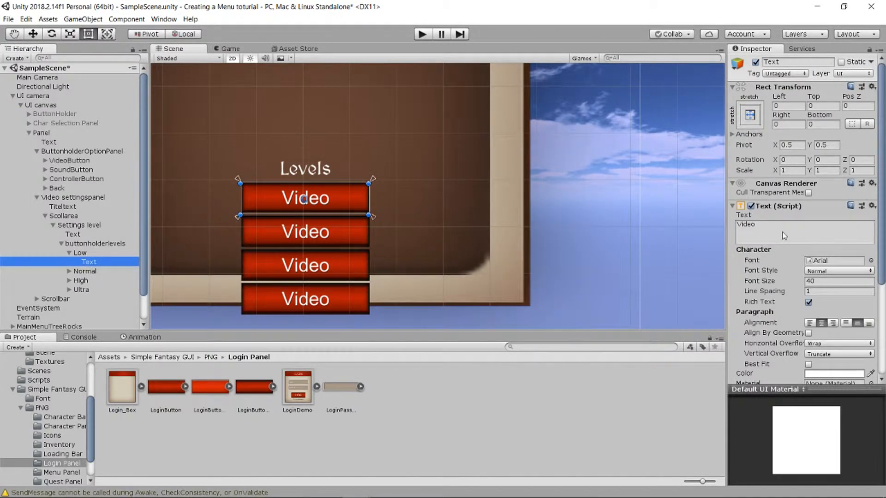
- Change the first two button labels from Video to Low and Normal
{"action": "left_click", "coordinate": [782, 234]}
{"action": "type", "text": "Low"}
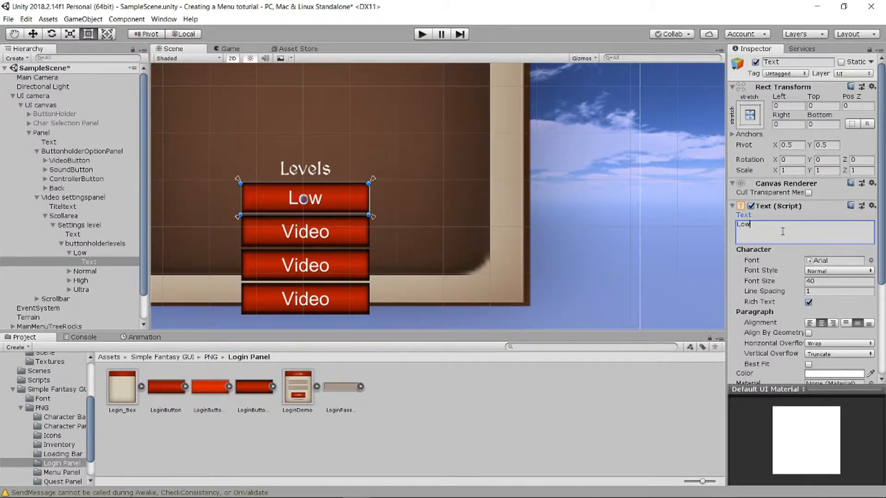
{"action": "left_click", "coordinate": [69, 272]}
{"action": "left_click", "coordinate": [89, 280]}
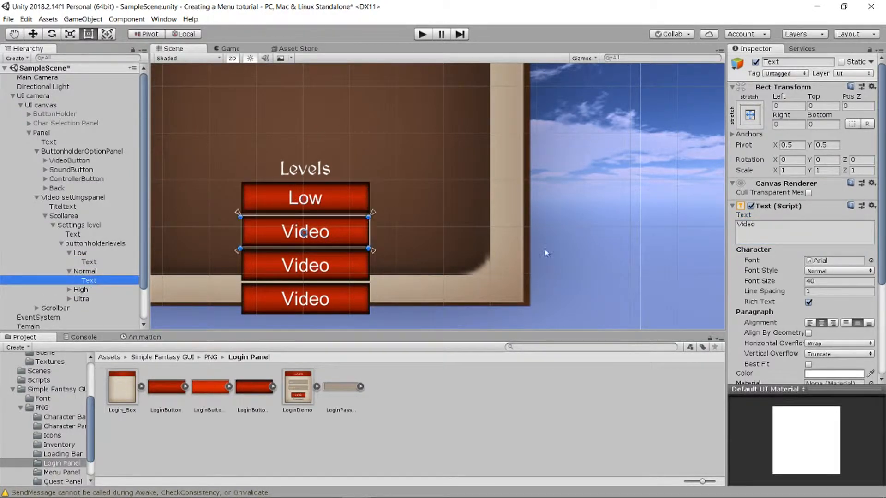
{"action": "left_click", "coordinate": [783, 231]}
{"action": "type", "text": "Normal"}
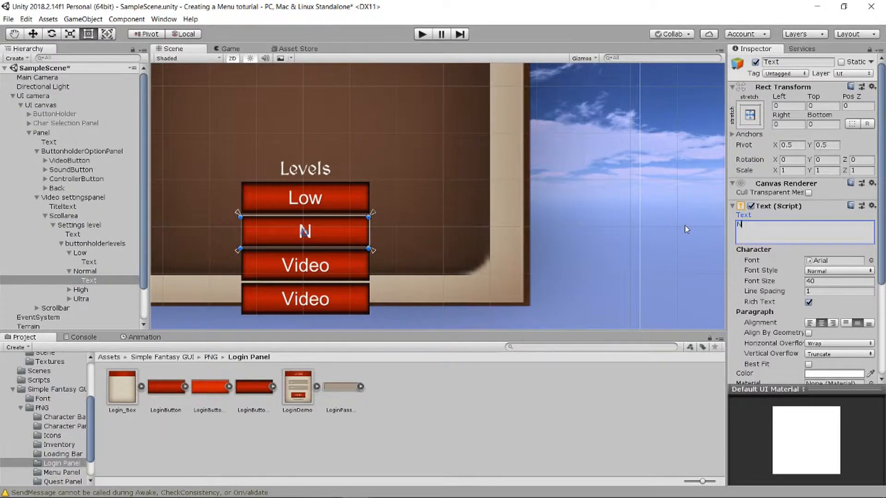
- Relabel the third and fourth buttons High and Ultra
{"action": "left_click", "coordinate": [69, 290]}
{"action": "left_click", "coordinate": [88, 299]}
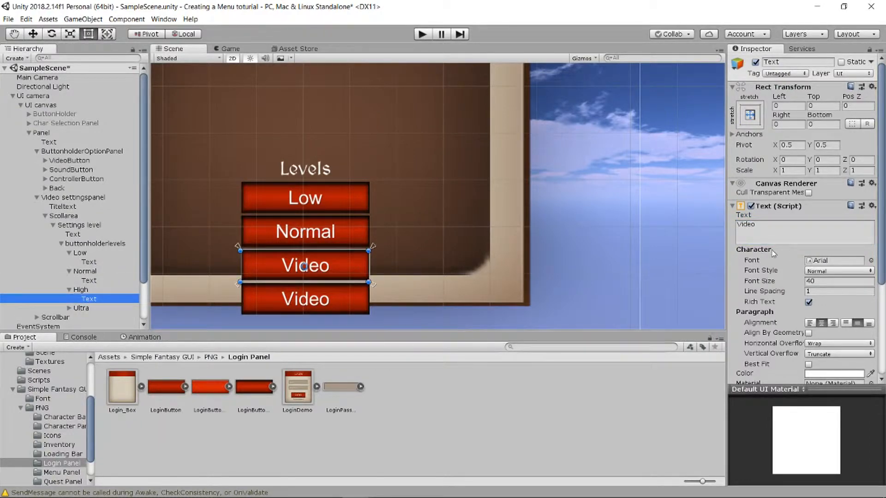
{"action": "left_click", "coordinate": [764, 232]}
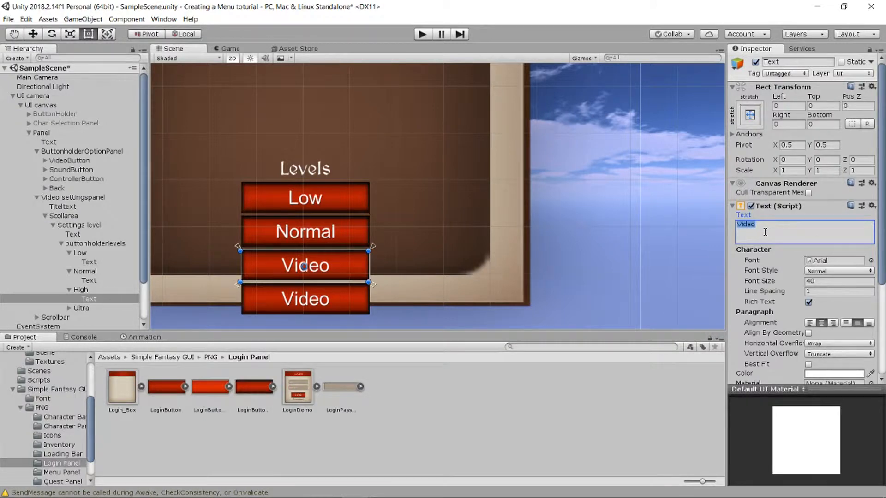
{"action": "type", "text": "High"}
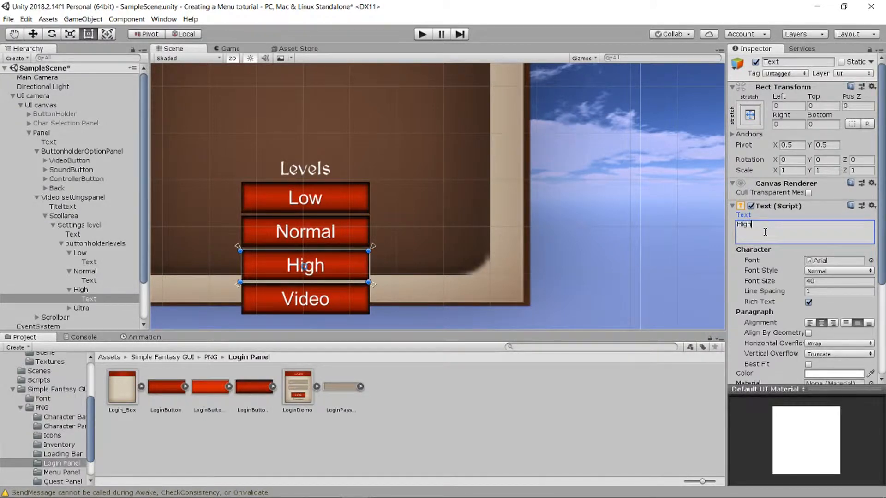
{"action": "left_click", "coordinate": [70, 308]}
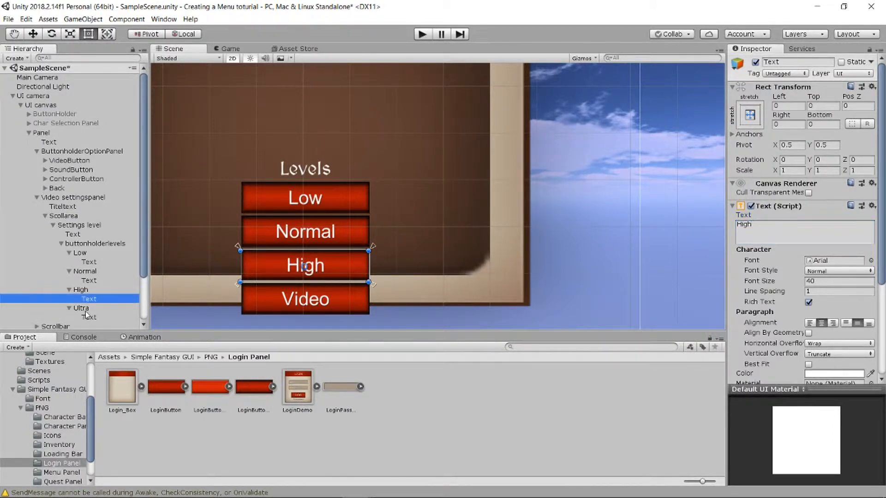
{"action": "left_click", "coordinate": [89, 318]}
{"action": "left_click", "coordinate": [771, 228]}
{"action": "type", "text": "Ultra"}
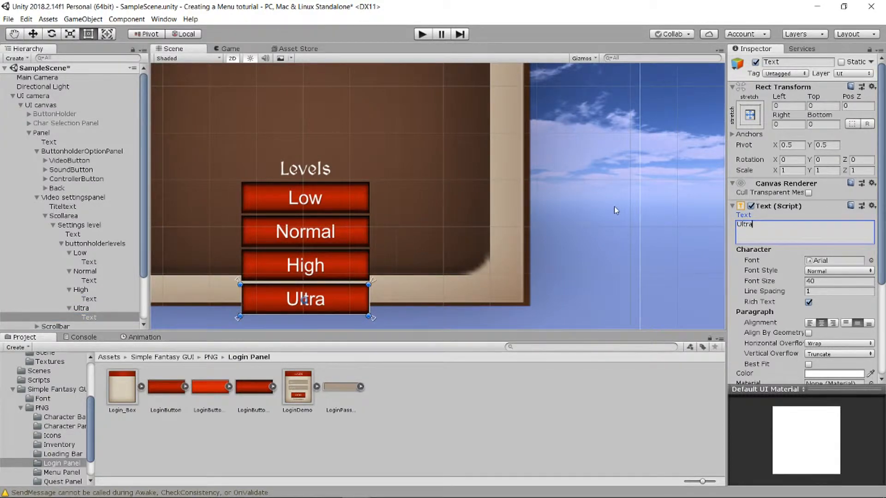
{"action": "left_click", "coordinate": [613, 210]}
{"action": "scroll", "coordinate": [475, 203], "scroll_direction": "down", "scroll_amount": 3}
{"action": "scroll", "coordinate": [398, 168], "scroll_direction": "up", "scroll_amount": 1}
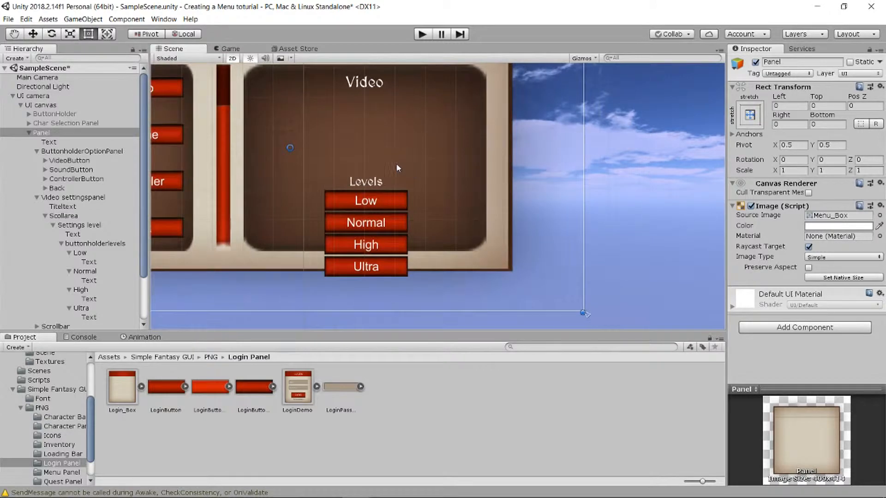
- Anchor the Settings level group with the top-left preset
{"action": "left_click", "coordinate": [62, 244]}
{"action": "left_click", "coordinate": [84, 243]}
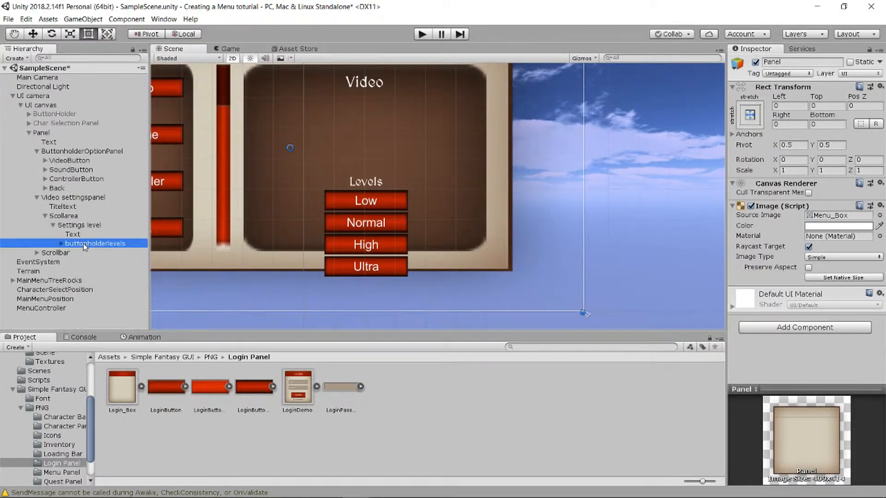
{"action": "left_click", "coordinate": [74, 225]}
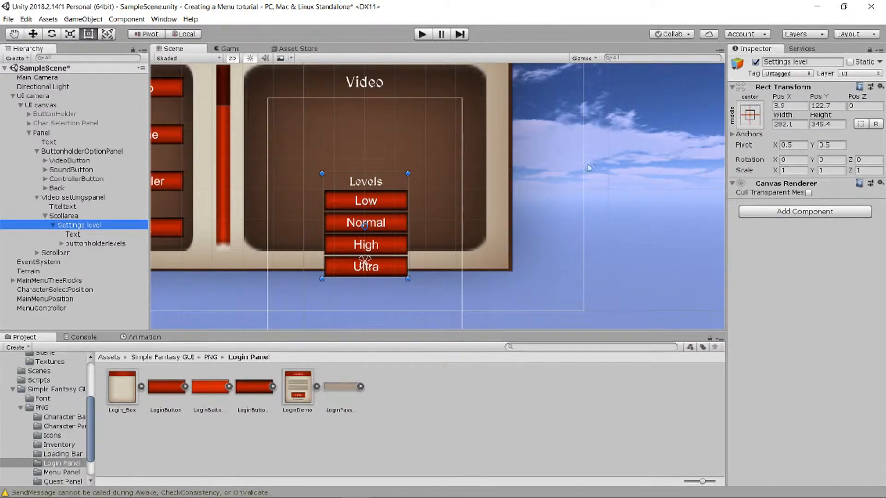
{"action": "left_click", "coordinate": [750, 114]}
{"action": "left_click", "coordinate": [793, 212], "text": "alt+shift"}
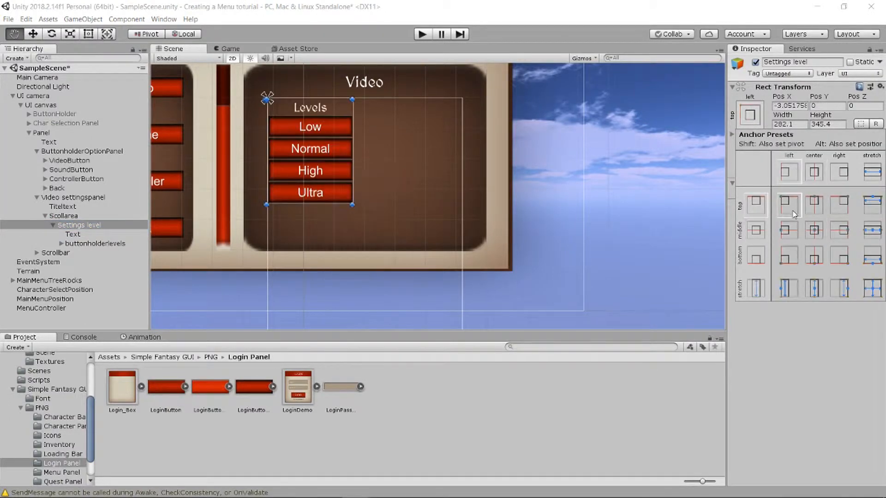
{"action": "left_click", "coordinate": [752, 116]}
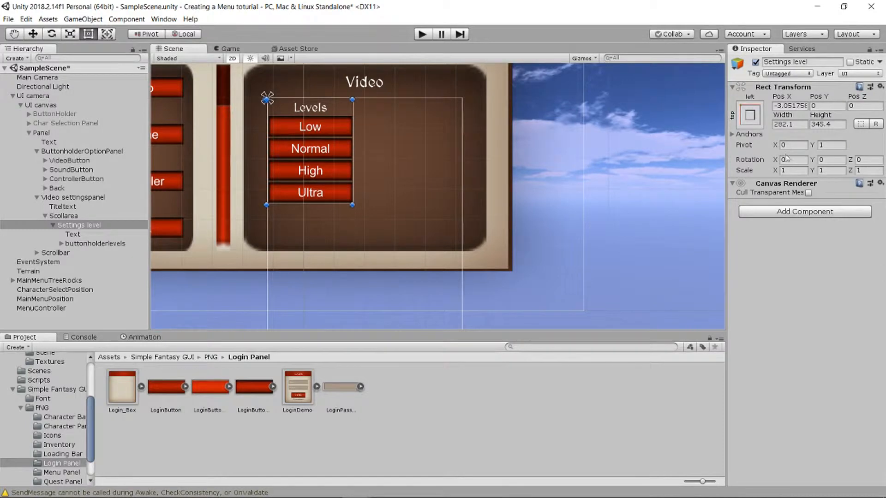
- Try position values for Settings level, ending at Pos X 20 and Pos Y -20
{"action": "left_click_drag", "start_coordinate": [781, 97], "coordinate": [852, 98]}
{"action": "left_click", "coordinate": [798, 104]}
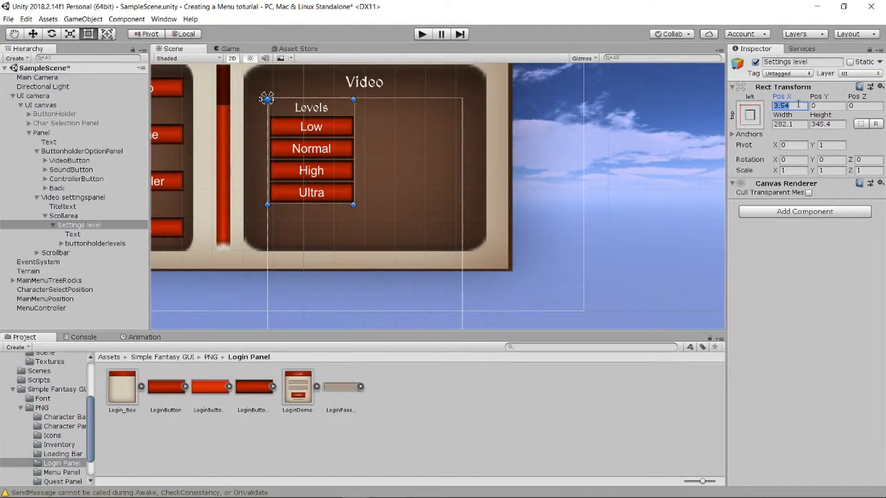
{"action": "type", "text": "5"}
{"action": "key", "text": "Tab"}
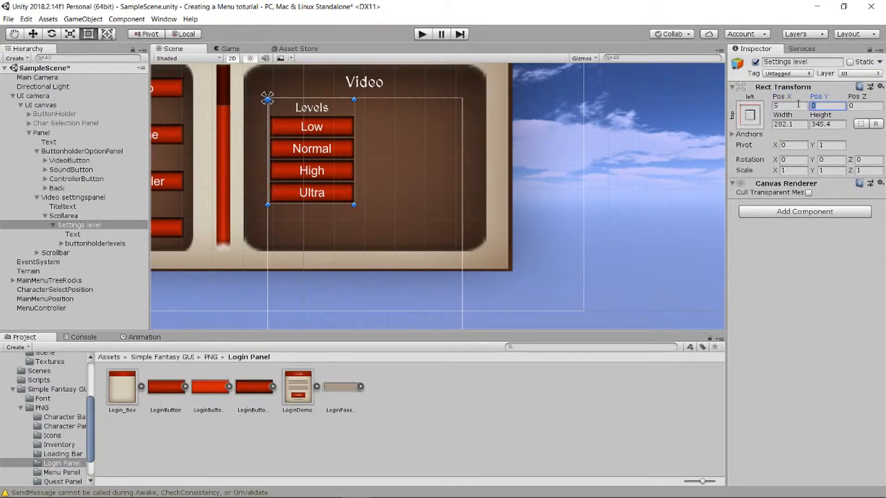
{"action": "type", "text": "5"}
{"action": "key", "text": "BackSpace"}
{"action": "type", "text": "0"}
{"action": "left_click", "coordinate": [798, 104]}
{"action": "type", "text": "20"}
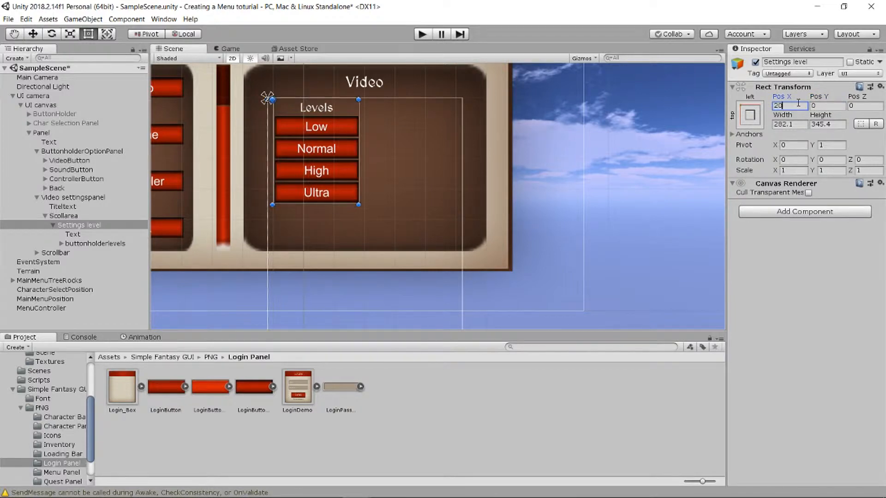
{"action": "key", "text": "Tab"}
{"action": "type", "text": "-20"}
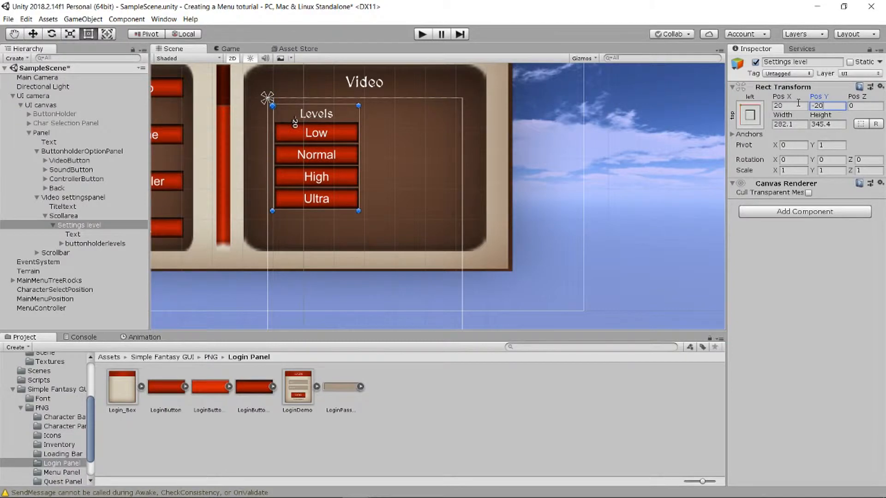
- Undo the offset, returning Settings level to Pos Y 0
{"action": "left_click", "coordinate": [660, 125]}
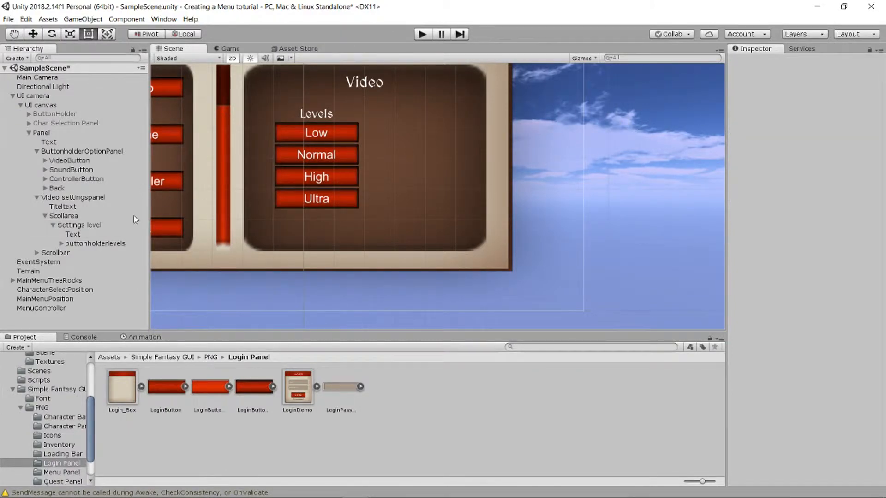
{"action": "left_click", "coordinate": [93, 225]}
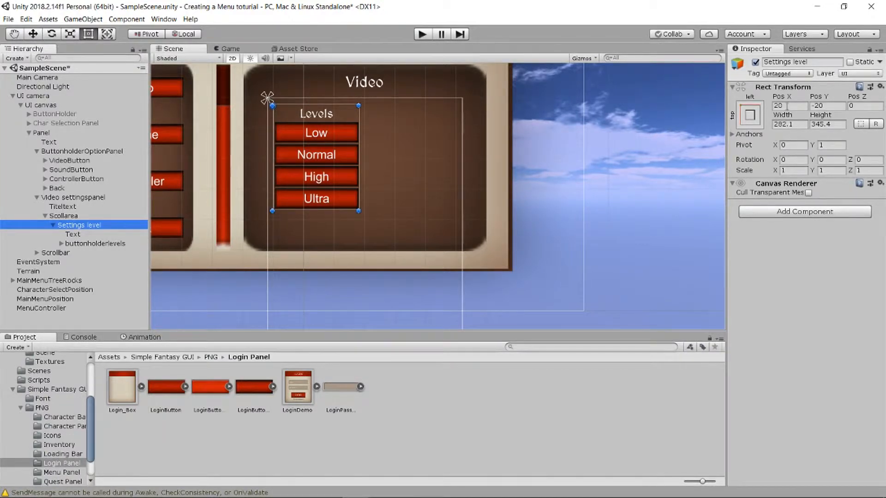
{"action": "key", "text": "ctrl+z"}
{"action": "key", "text": "ctrl+y"}
{"action": "key", "text": "ctrl+y"}
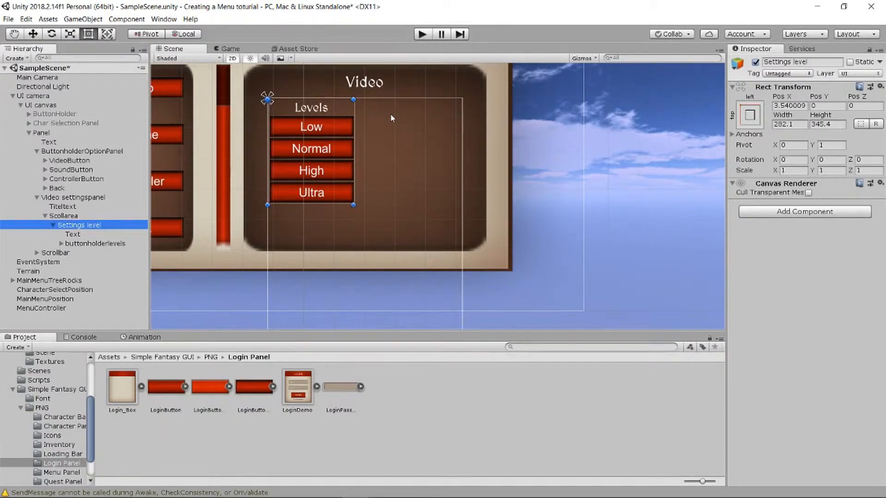
{"action": "key", "text": "ctrl+z"}
{"action": "scroll", "coordinate": [391, 115], "scroll_direction": "up", "scroll_amount": 2}
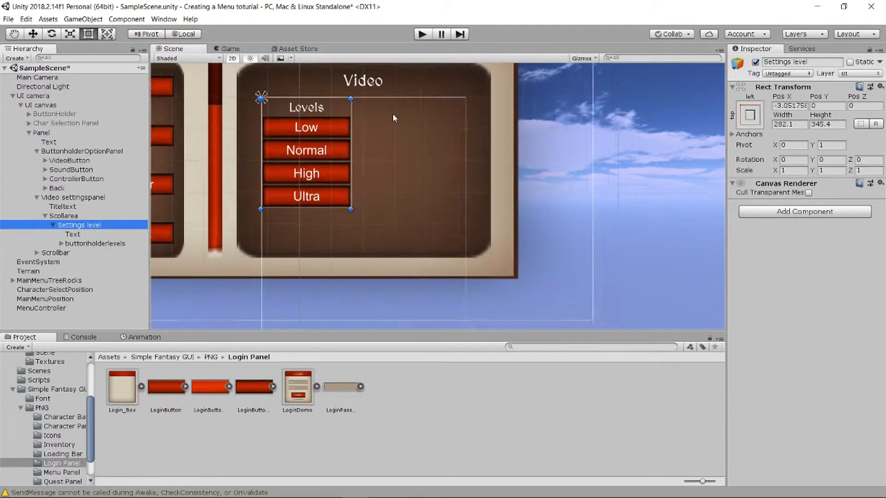
- Locate and select the Settings level panel inside Scollarea
{"action": "left_click", "coordinate": [397, 121]}
{"action": "scroll", "coordinate": [397, 132], "scroll_direction": "up", "scroll_amount": 4}
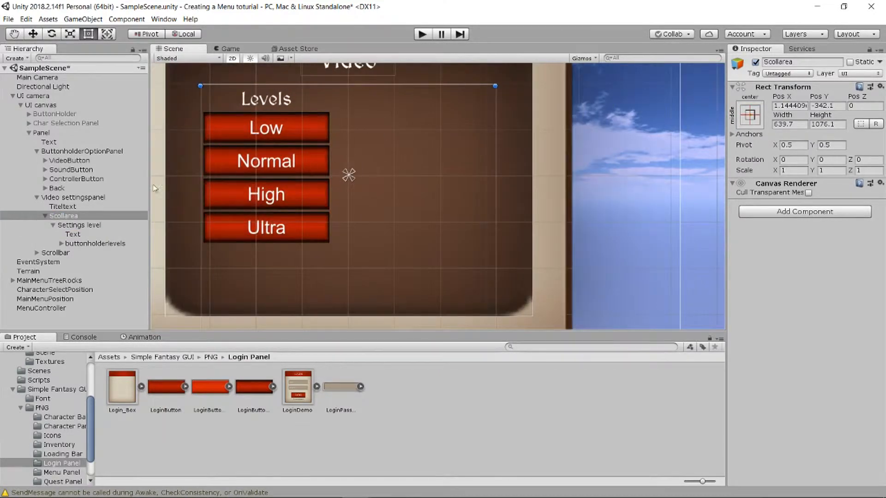
{"action": "left_click", "coordinate": [45, 216]}
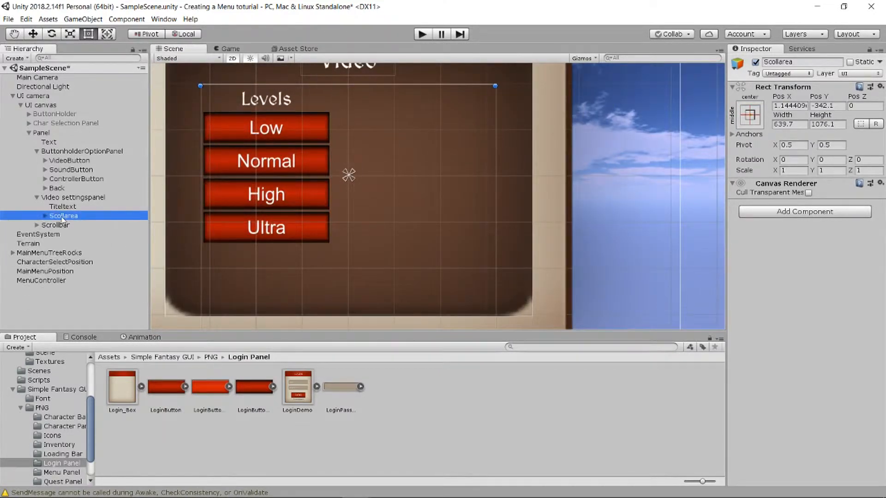
{"action": "left_click", "coordinate": [58, 210]}
{"action": "left_click", "coordinate": [54, 215]}
{"action": "left_click", "coordinate": [45, 216]}
{"action": "left_click", "coordinate": [78, 226]}
{"action": "key", "text": "Left"}
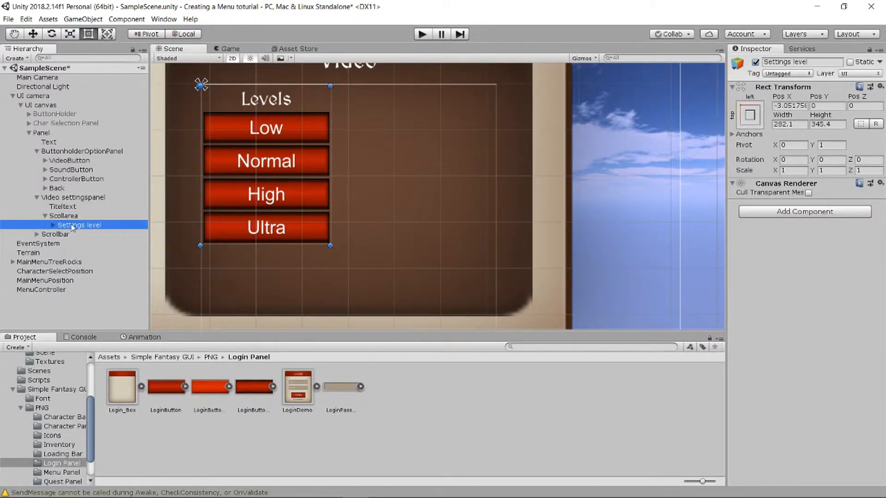
- Duplicate Settings level and Alt-anchor the copy to the top-right
{"action": "key", "text": "ctrl+d"}
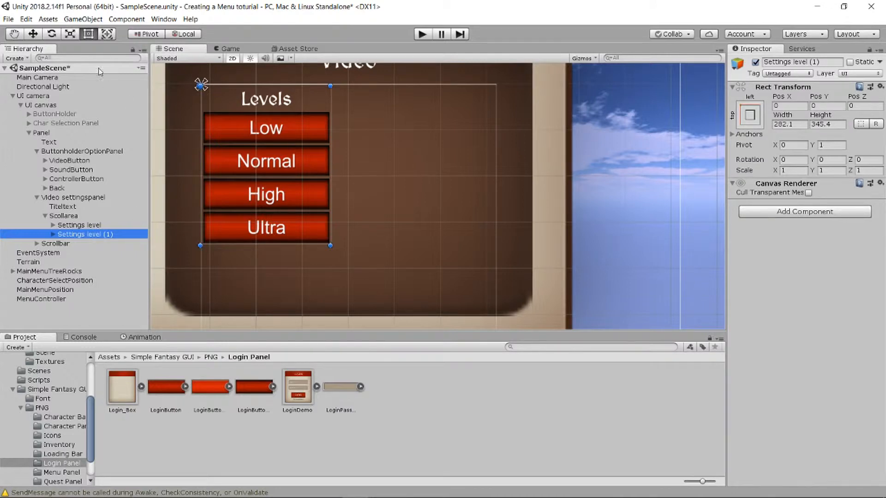
{"action": "left_click", "coordinate": [749, 118]}
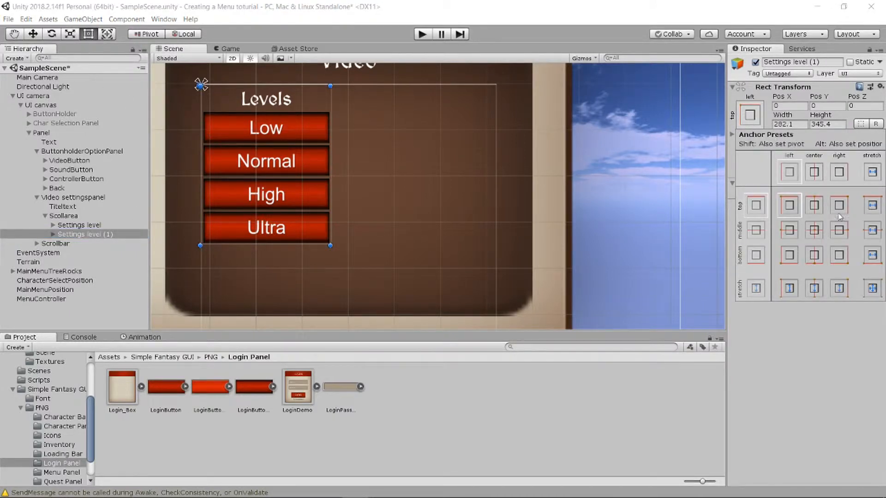
{"action": "key", "text": "alt"}
{"action": "left_click", "coordinate": [839, 209], "text": "alt"}
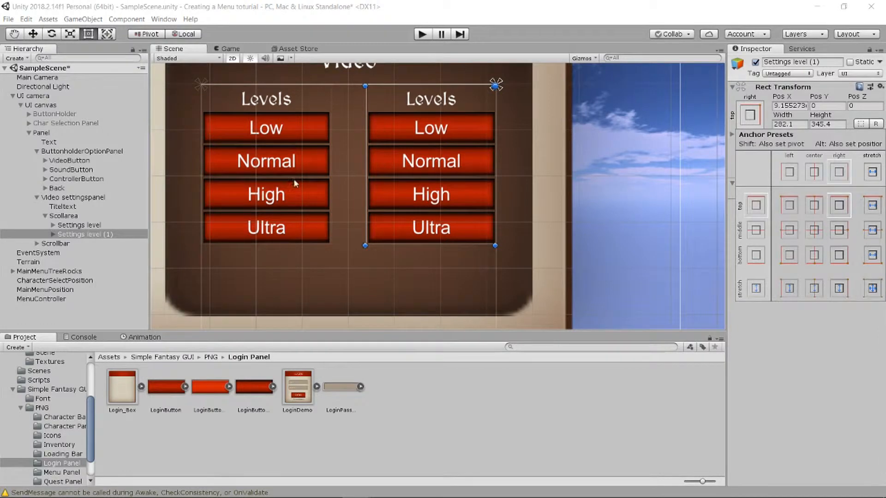
{"action": "left_click", "coordinate": [74, 237]}
- Change the copy's heading text from Levels to 'Screen Resolution'
{"action": "left_click", "coordinate": [54, 234]}
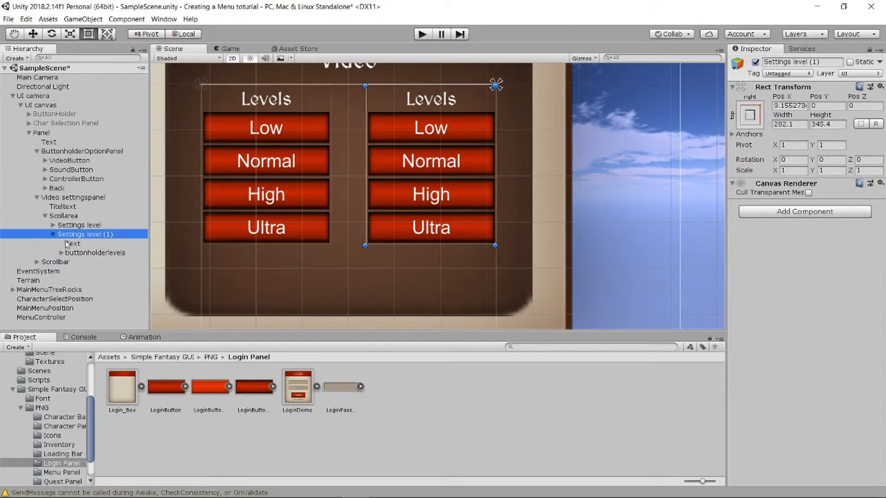
{"action": "left_click", "coordinate": [75, 244]}
{"action": "right_click", "coordinate": [78, 248]}
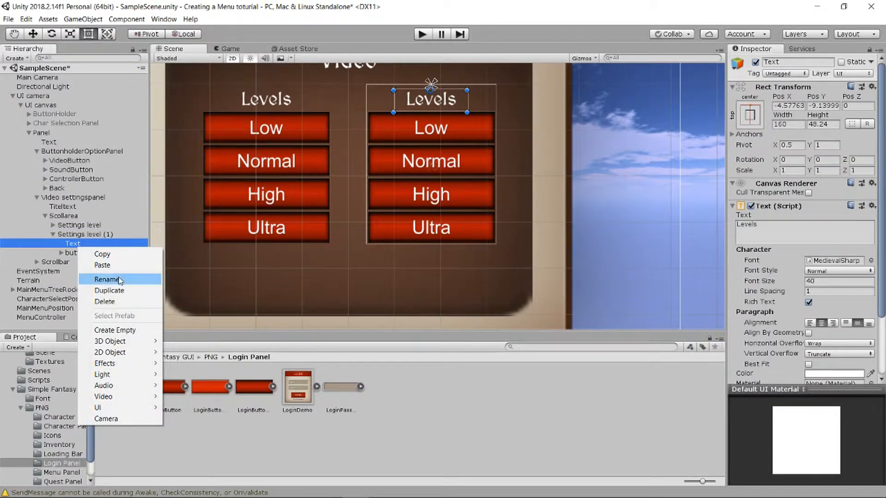
{"action": "left_click", "coordinate": [769, 225]}
{"action": "type", "text": "Screen re"}
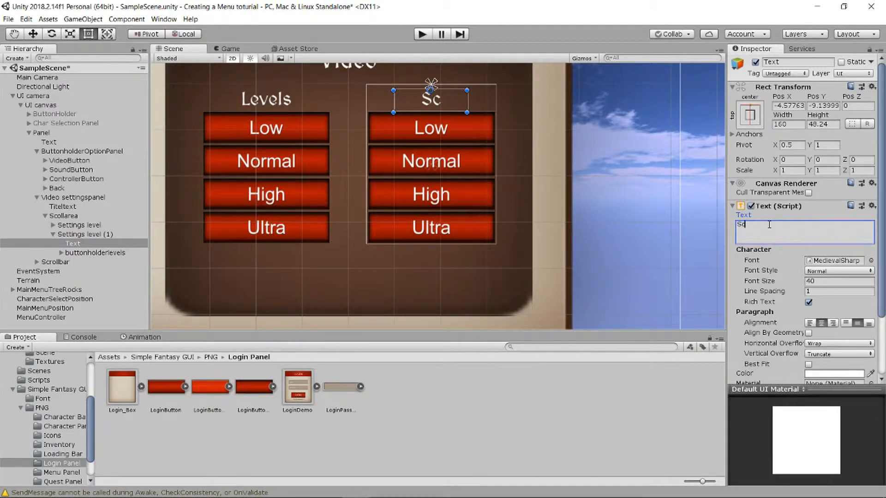
{"action": "key", "text": "BackSpace"}
{"action": "type", "text": "Resolution"}
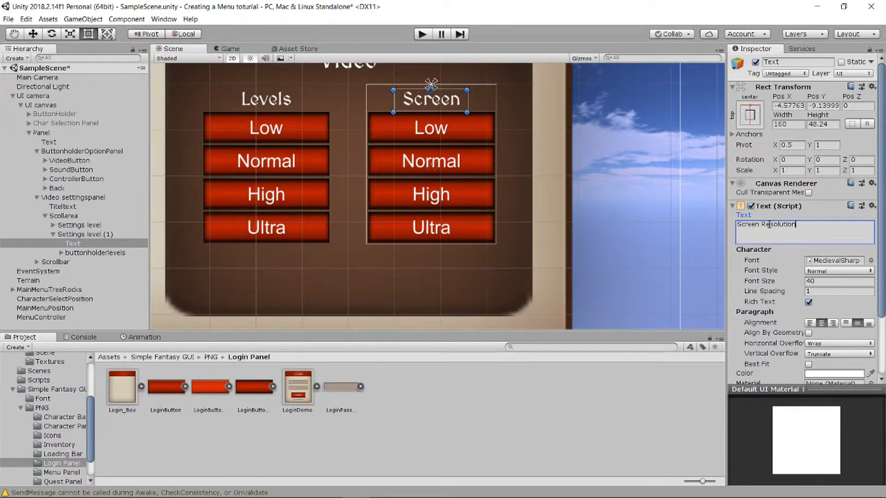
- Widen the heading box and enable Best Fit so the title fits
{"action": "left_click_drag", "start_coordinate": [469, 101], "coordinate": [495, 101]}
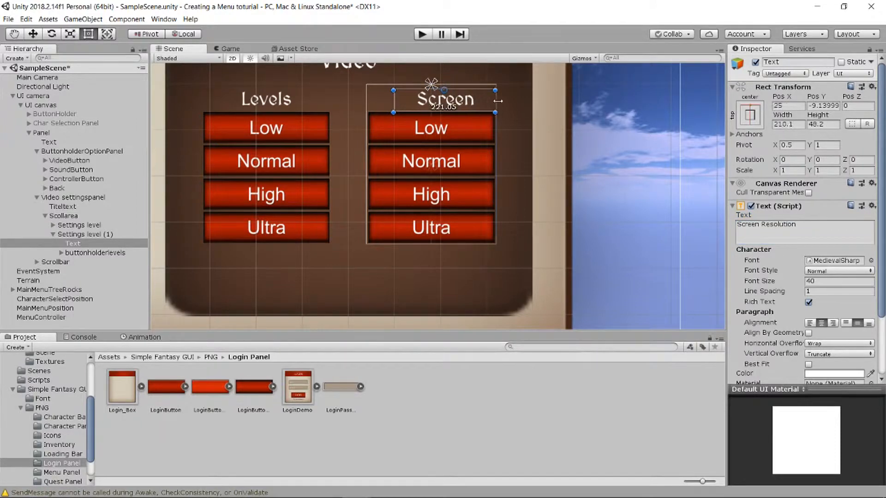
{"action": "mouse_move", "coordinate": [393, 101]}
{"action": "left_mouse_down"}
{"action": "mouse_move", "coordinate": [366, 102]}
{"action": "mouse_move", "coordinate": [393, 95]}
{"action": "left_mouse_up"}
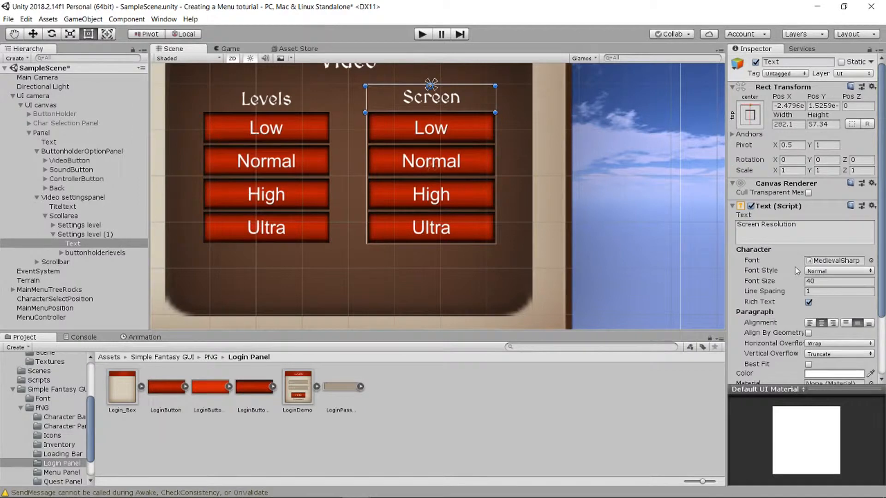
{"action": "left_click", "coordinate": [815, 282]}
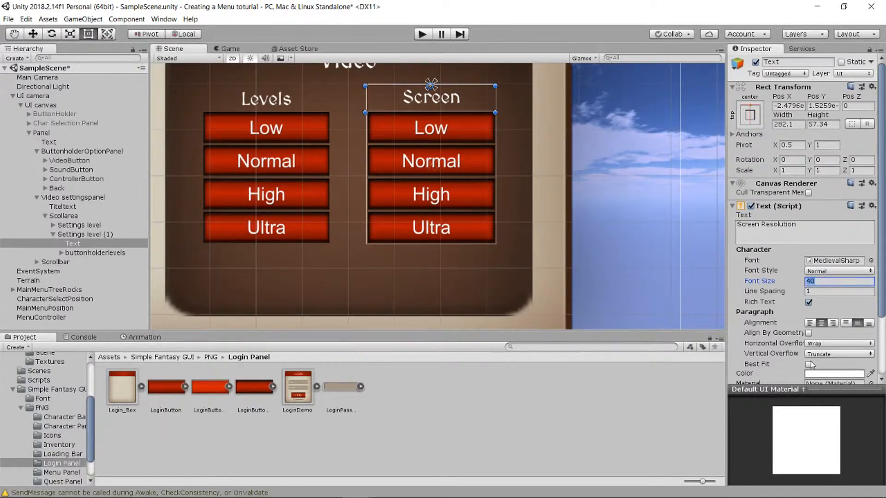
{"action": "left_click", "coordinate": [809, 364]}
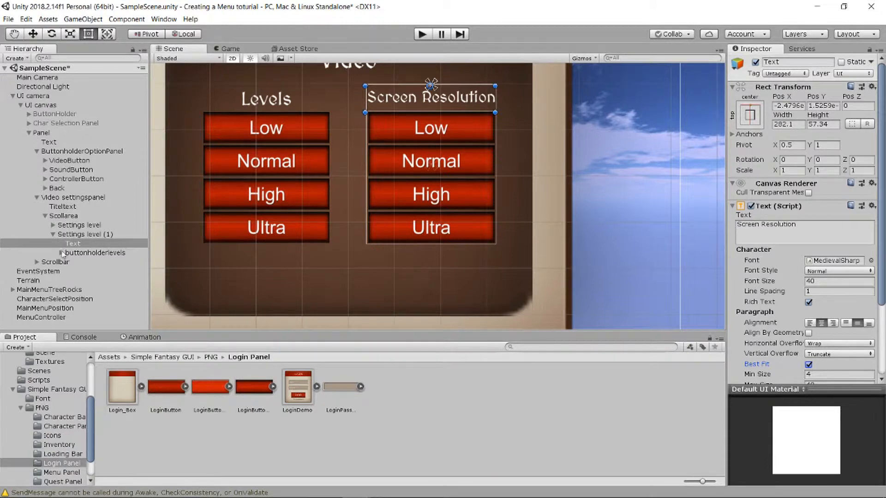
{"action": "left_click", "coordinate": [53, 234]}
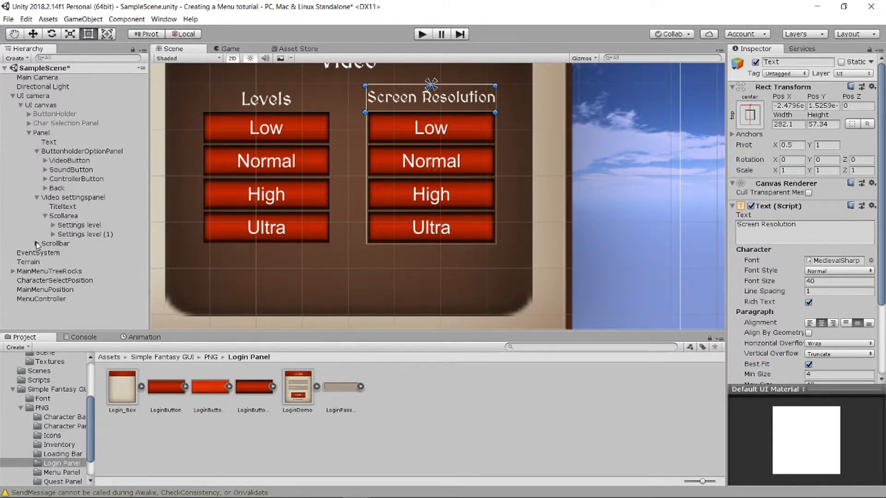
{"action": "left_click", "coordinate": [37, 243]}
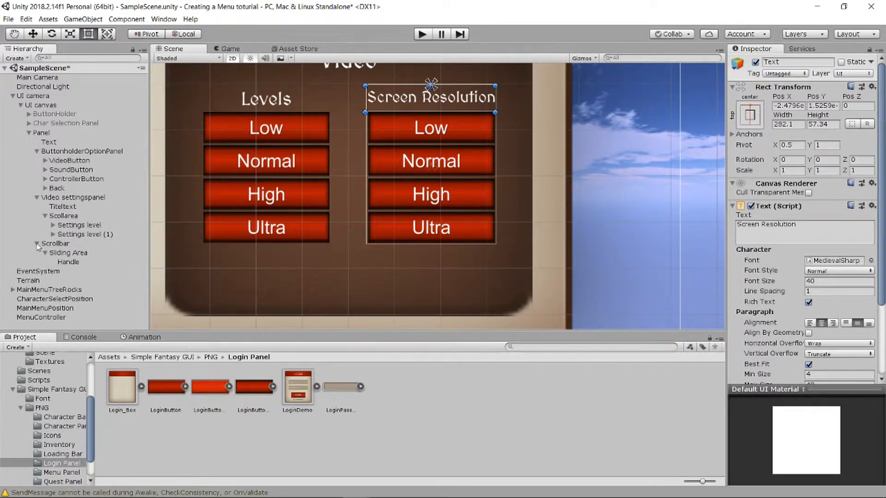
{"action": "left_click", "coordinate": [37, 244]}
{"action": "left_click", "coordinate": [70, 234]}
- Rename the copied panel to 'Screen Resolutions'
{"action": "right_click", "coordinate": [69, 235]}
{"action": "left_click", "coordinate": [119, 270]}
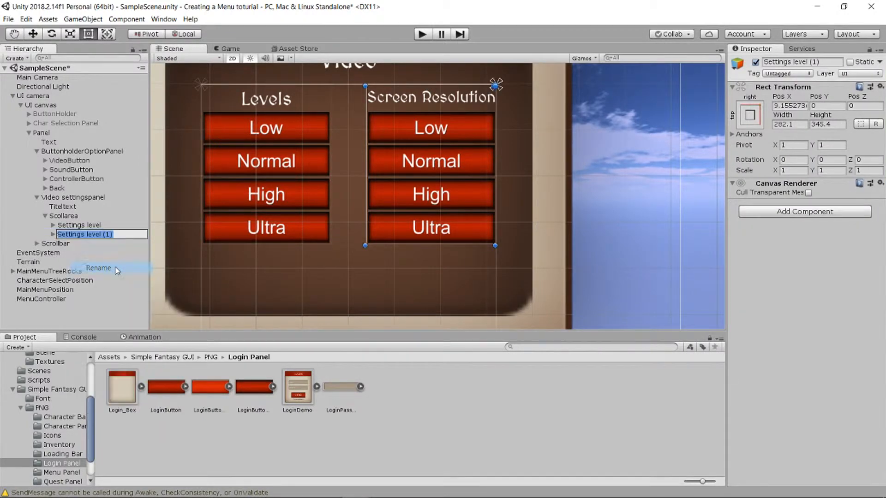
{"action": "type", "text": "Scre"}
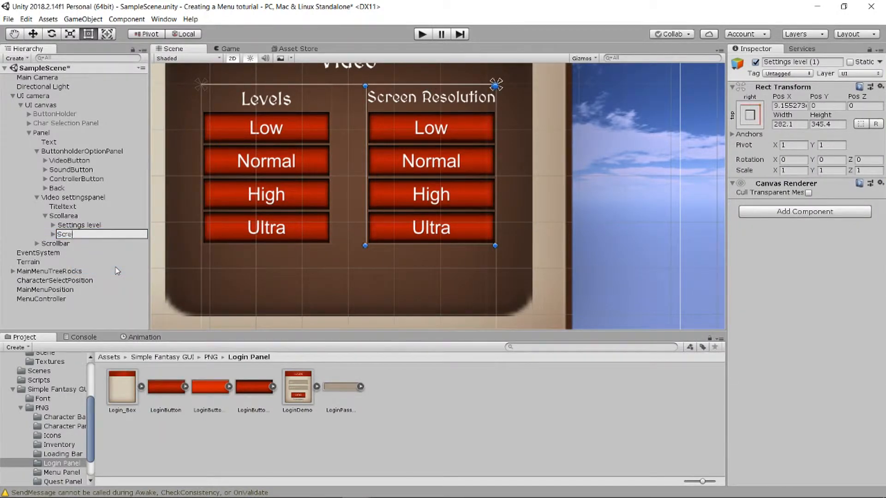
{"action": "type", "text": "en Resolutions"}
{"action": "key", "text": "Return"}
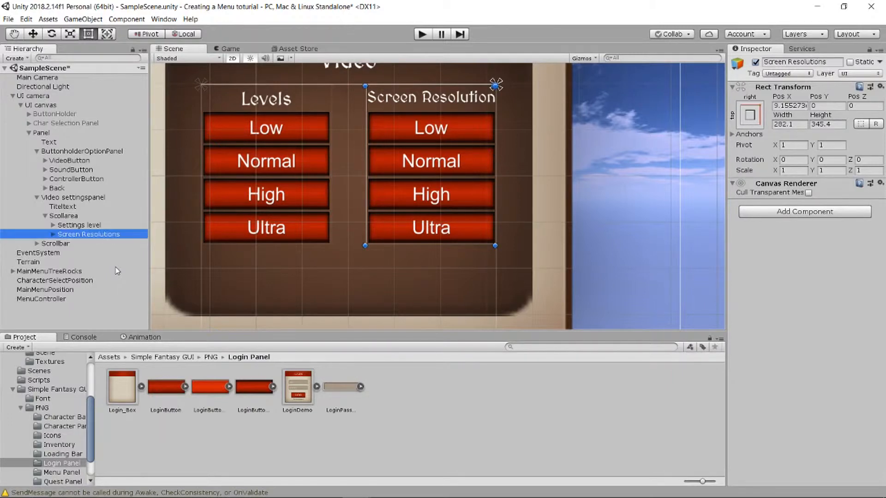
- Expand the copy's buttonholderlevels and inspect the Low button, leaving its name unchanged
{"action": "left_click", "coordinate": [53, 235]}
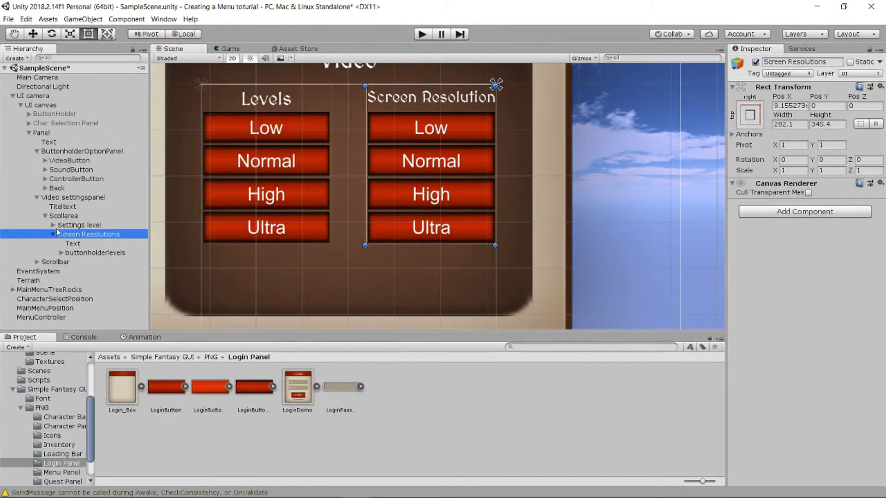
{"action": "left_click", "coordinate": [61, 253]}
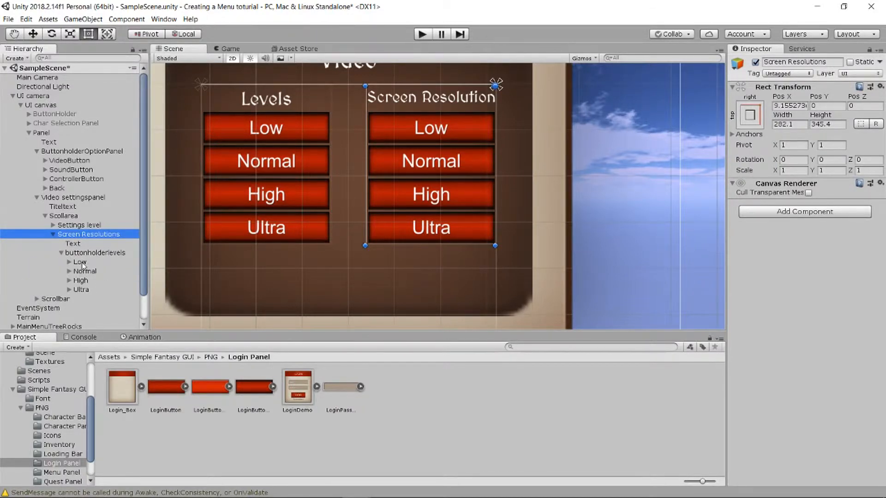
{"action": "left_click", "coordinate": [81, 263]}
{"action": "right_click", "coordinate": [82, 262]}
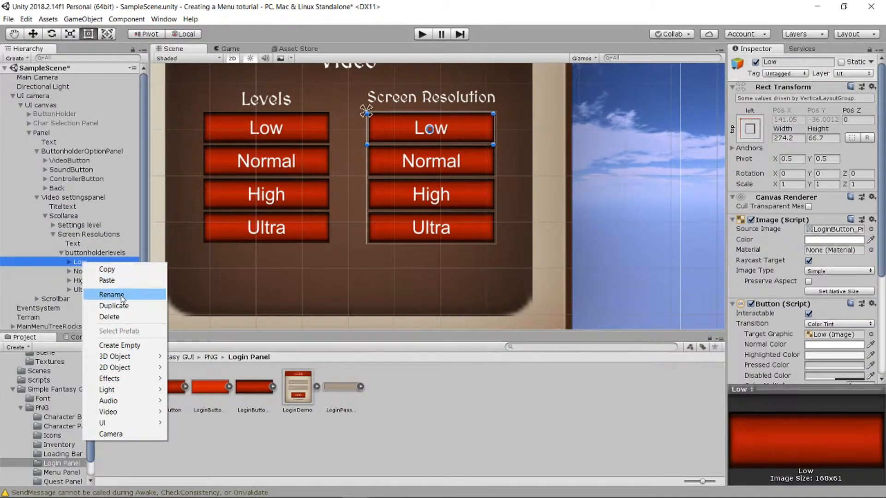
{"action": "left_click", "coordinate": [108, 288]}
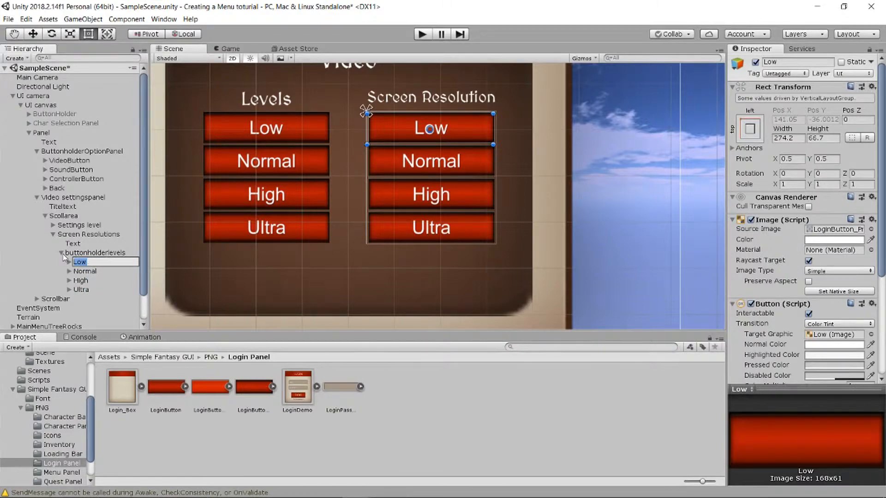
{"action": "key", "text": "Return"}
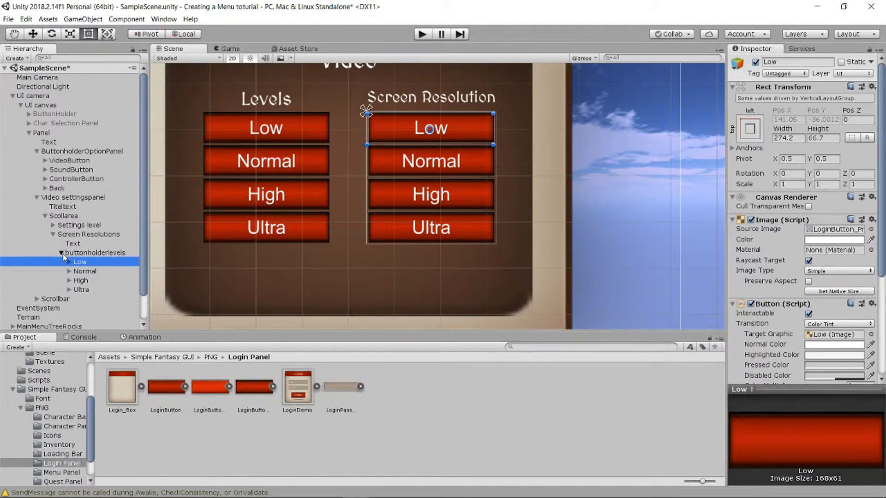
{"action": "left_click", "coordinate": [62, 254]}
{"action": "mouse_move", "coordinate": [249, 489]}
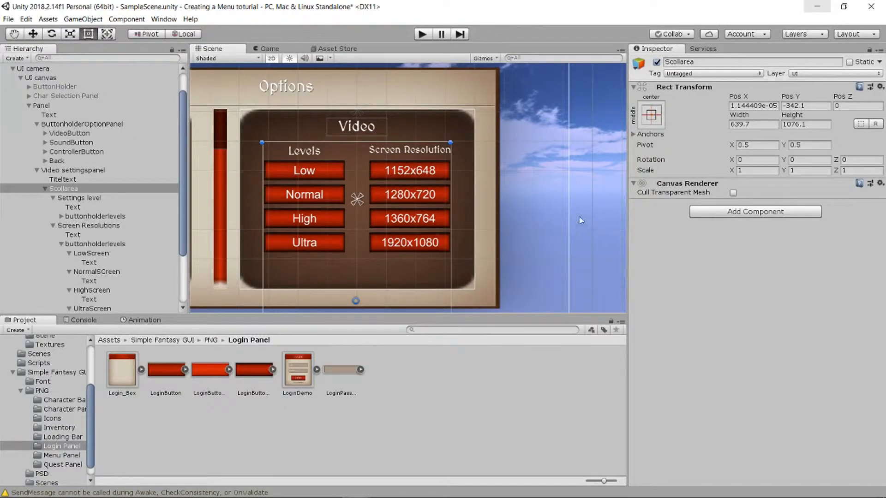
{"action": "left_click", "coordinate": [18, 33]}
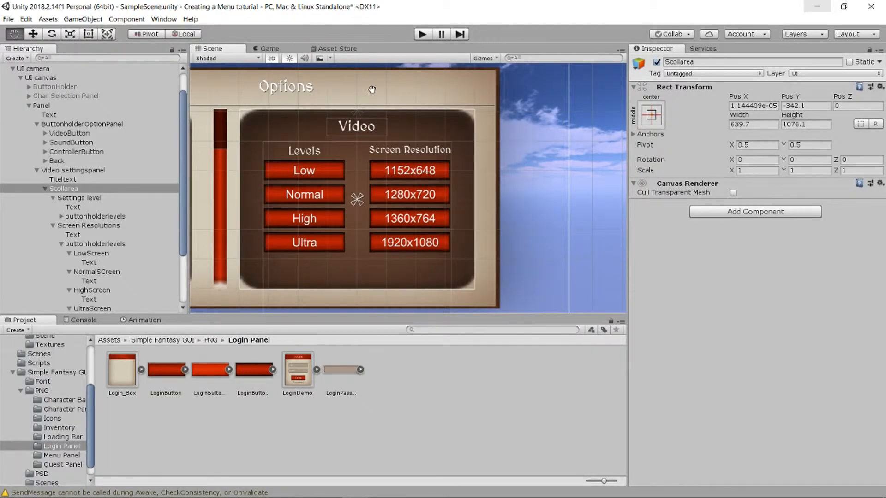
{"action": "left_click_drag", "start_coordinate": [352, 89], "coordinate": [505, 78]}
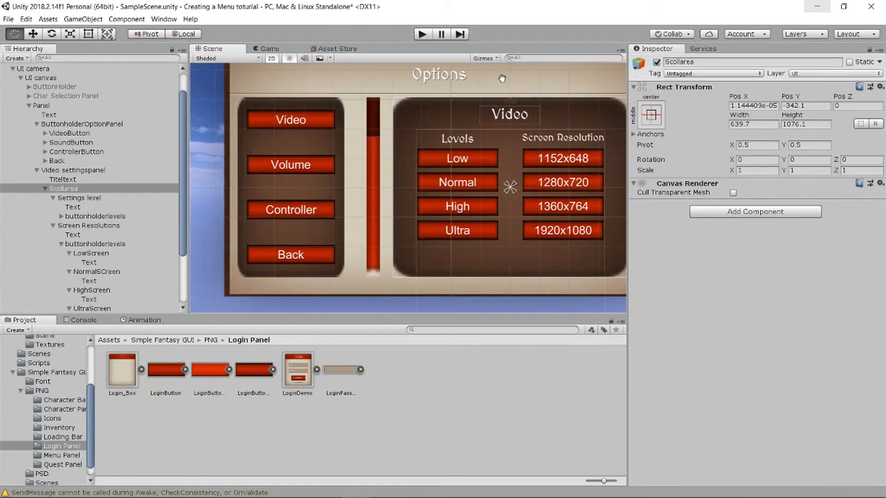
{"action": "left_click", "coordinate": [44, 189]}
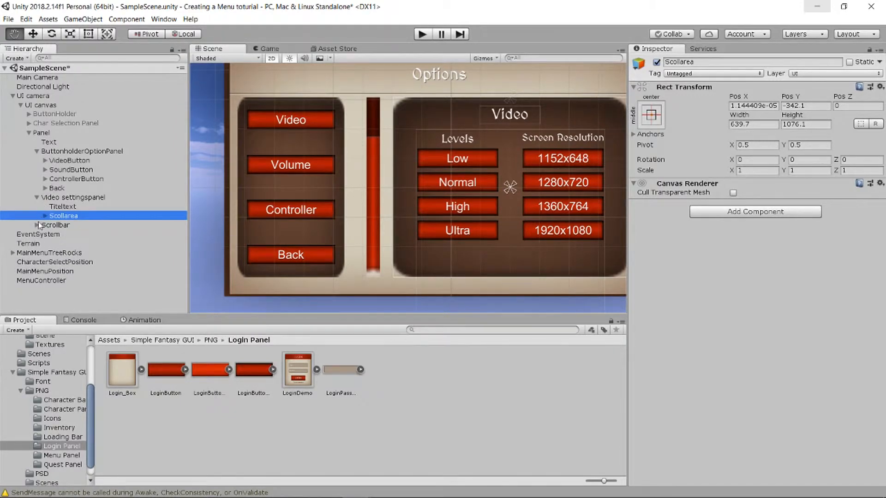
{"action": "left_click", "coordinate": [37, 226]}
{"action": "left_click", "coordinate": [37, 225]}
{"action": "left_click", "coordinate": [45, 216]}
{"action": "left_click", "coordinate": [45, 216]}
{"action": "left_click", "coordinate": [37, 197]}
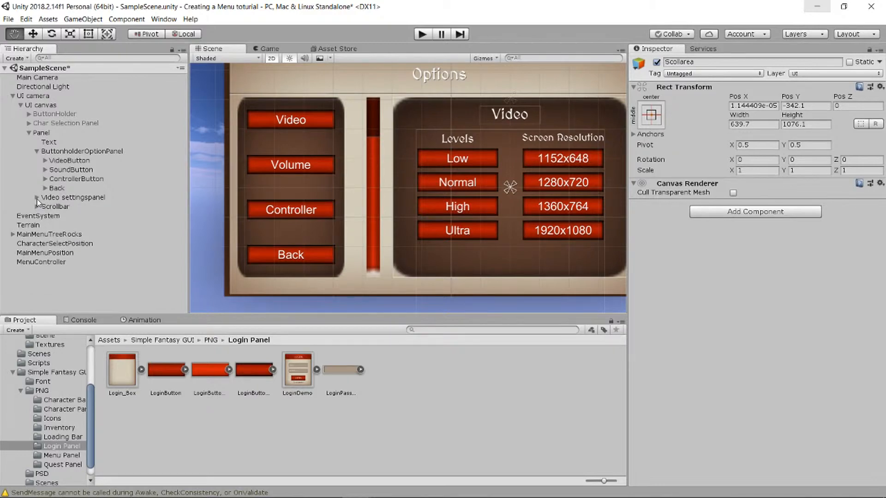
{"action": "left_click", "coordinate": [58, 198]}
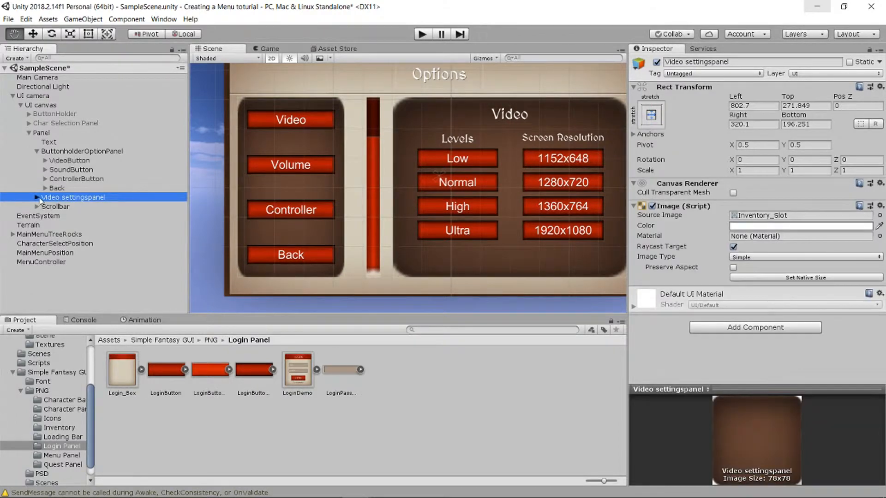
{"action": "left_click", "coordinate": [36, 198]}
{"action": "left_click", "coordinate": [45, 215]}
{"action": "left_click", "coordinate": [46, 216]}
{"action": "left_click", "coordinate": [46, 216]}
{"action": "scroll", "coordinate": [78, 226], "scroll_direction": "down", "scroll_amount": 2}
{"action": "scroll", "coordinate": [77, 224], "scroll_direction": "down", "scroll_amount": 1}
{"action": "left_click", "coordinate": [53, 184]}
{"action": "left_click", "coordinate": [54, 216]}
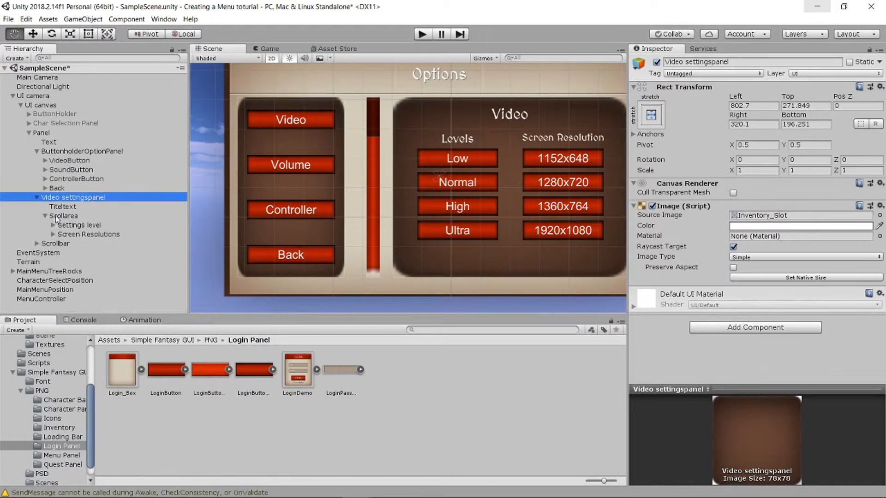
{"action": "left_click", "coordinate": [73, 233]}
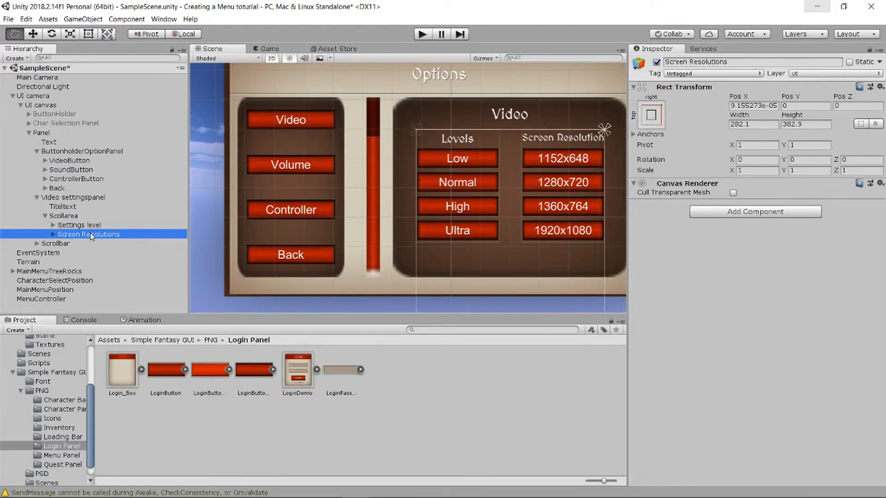
- Duplicate Screen Resolutions and Alt-anchor the copy to the top-left
{"action": "key", "text": "ctrl+d"}
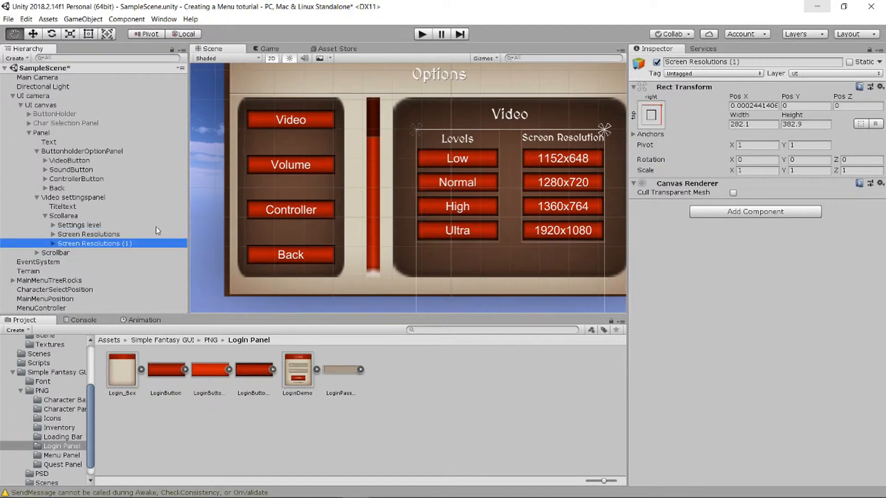
{"action": "left_click", "coordinate": [657, 115]}
{"action": "left_click", "coordinate": [691, 210]}
{"action": "key", "text": "alt"}
{"action": "left_click", "coordinate": [692, 211], "text": "alt"}
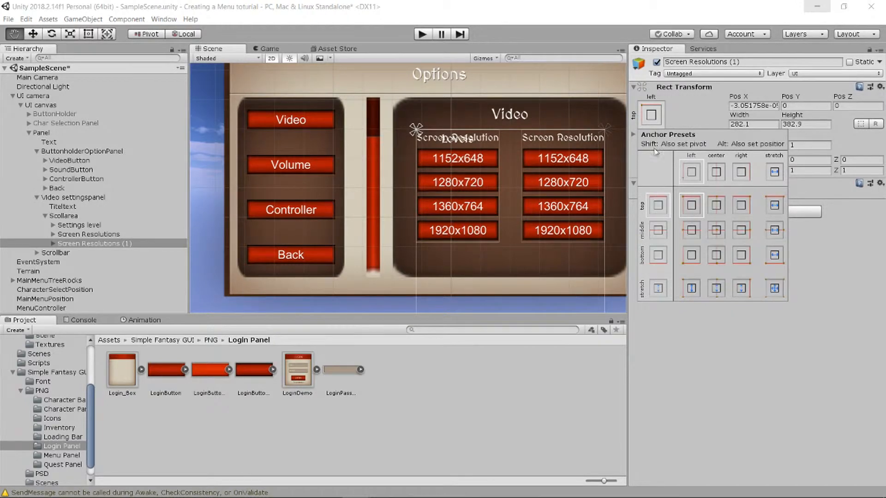
{"action": "left_click", "coordinate": [803, 258]}
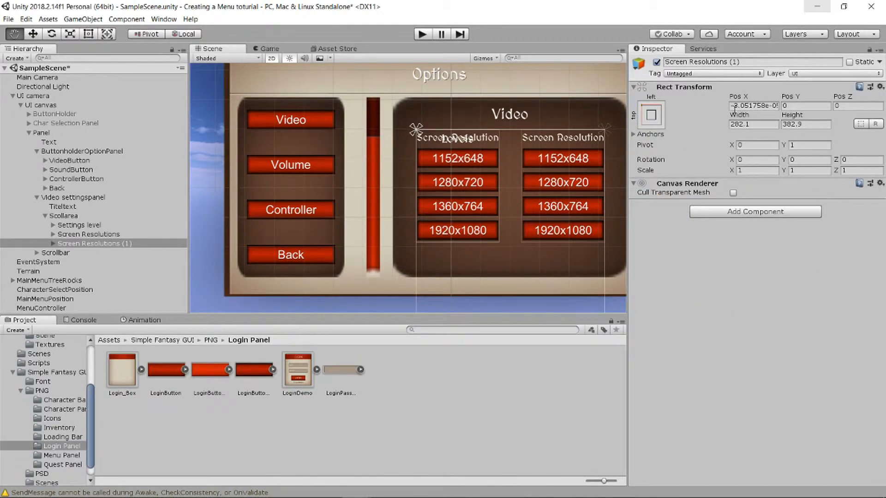
- Move the copy down to Pos Y -424.47, below the Levels buttons
{"action": "left_click_drag", "start_coordinate": [790, 97], "coordinate": [533, 212]}
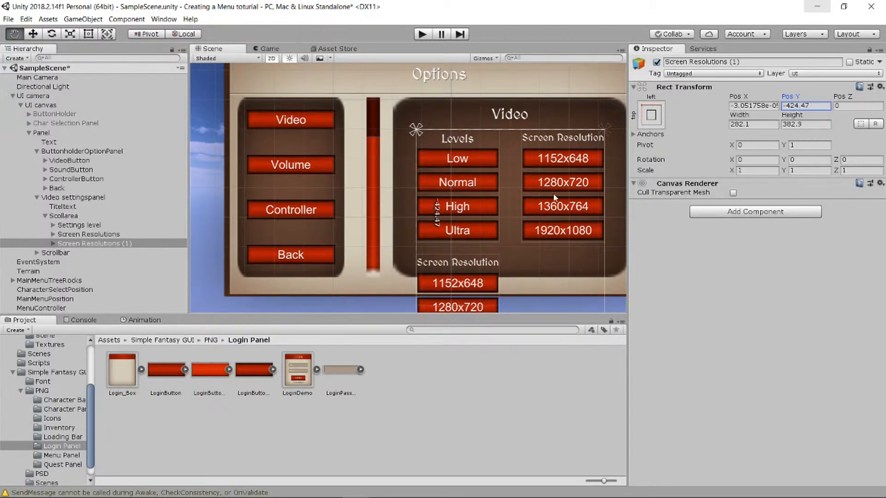
{"action": "left_click_drag", "start_coordinate": [389, 219], "coordinate": [299, 120]}
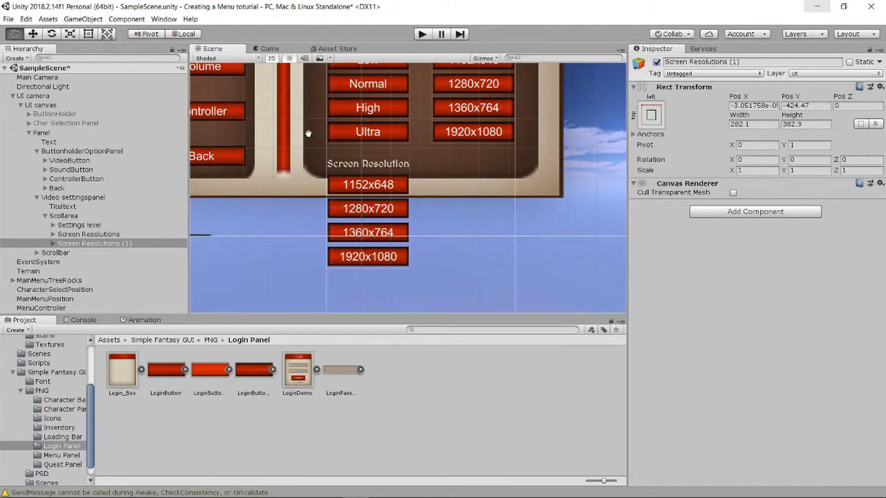
{"action": "left_click_drag", "start_coordinate": [302, 128], "coordinate": [360, 189]}
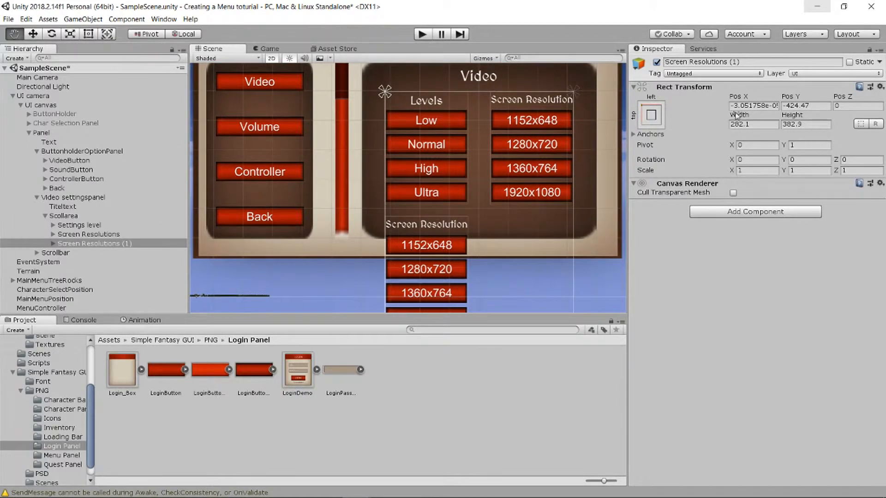
- Change the duplicated column's heading text to 'Shadows'
{"action": "left_click", "coordinate": [54, 243]}
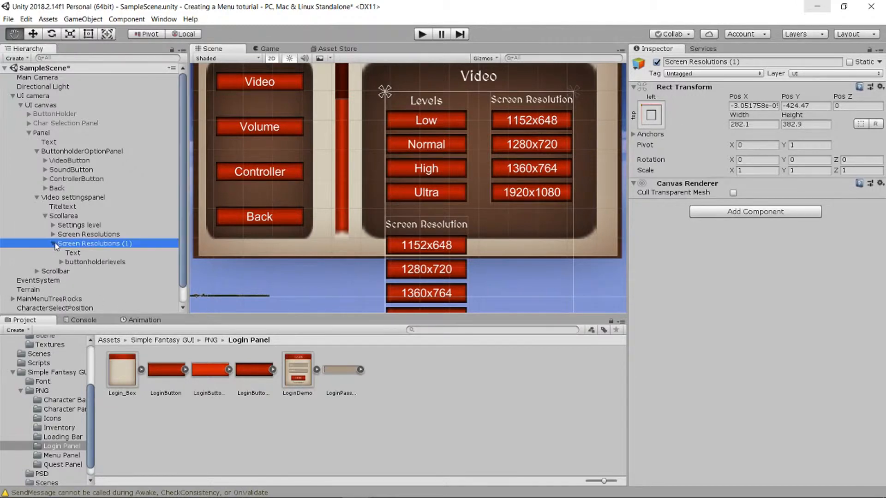
{"action": "left_click", "coordinate": [83, 254]}
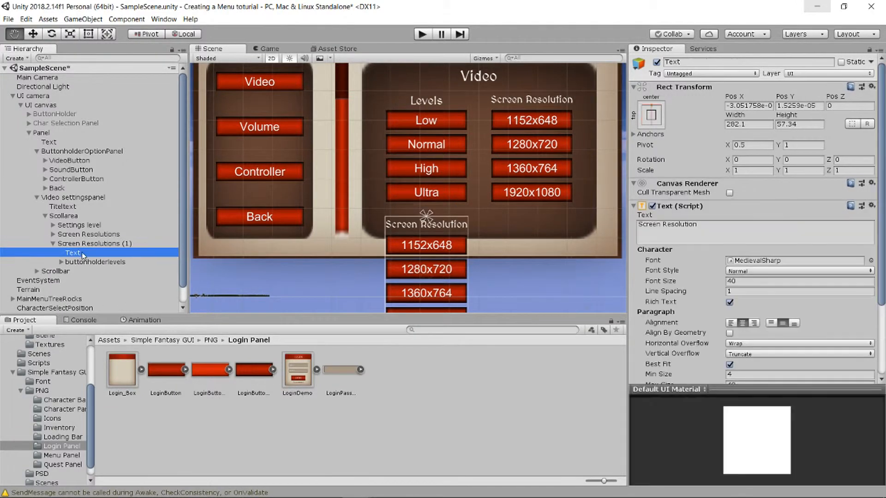
{"action": "left_click", "coordinate": [713, 228]}
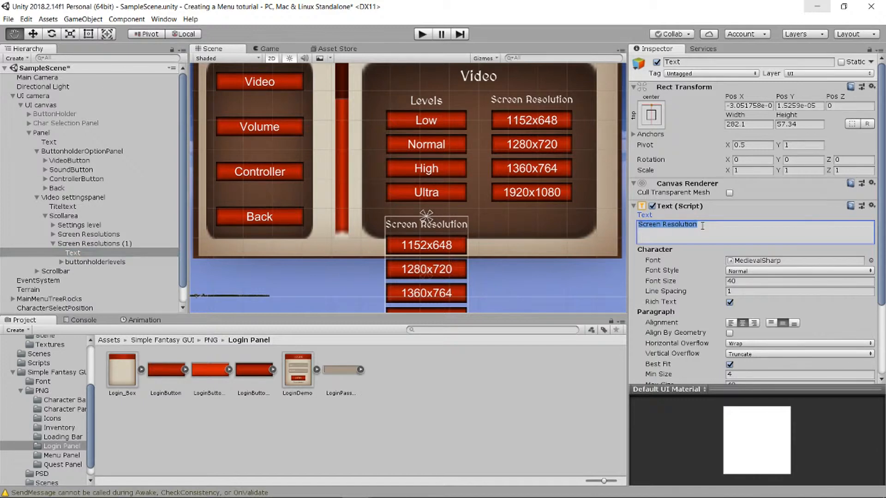
{"action": "type", "text": "Shadows"}
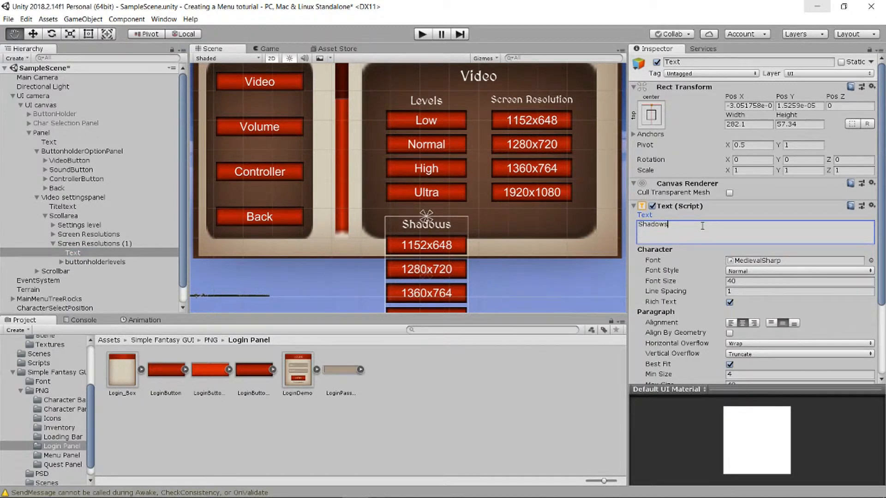
{"action": "key", "text": "BackSpace"}
{"action": "type", "text": "s"}
- Delete the copied Normal, High and Ultra buttons, keeping only the 1152x648 button
{"action": "left_click", "coordinate": [61, 262]}
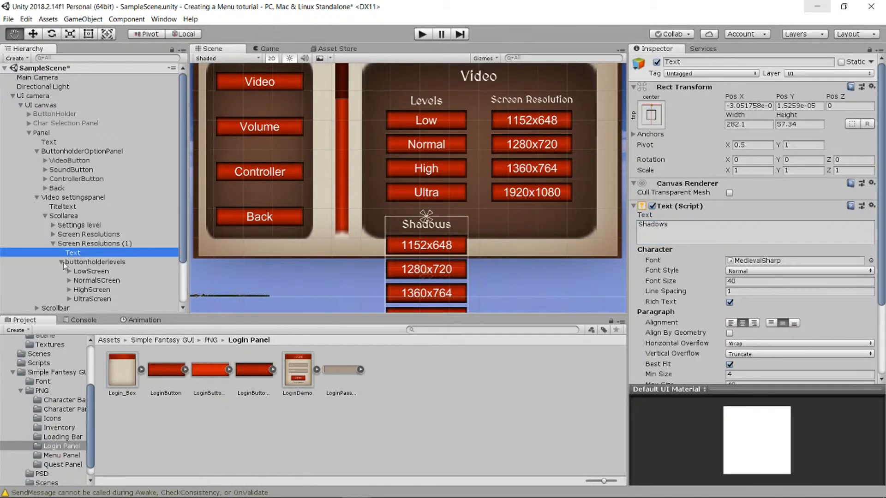
{"action": "left_click", "coordinate": [98, 280]}
{"action": "key", "text": "Delete"}
{"action": "left_click", "coordinate": [96, 281]}
{"action": "key", "text": "Delete"}
{"action": "left_click", "coordinate": [96, 281]}
{"action": "key", "text": "Delete"}
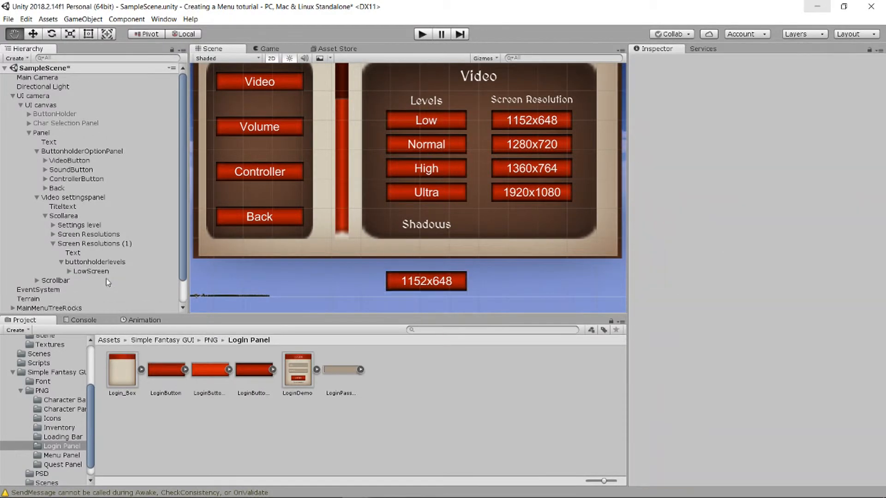
- Shrink the Shadows button holder's height to about 89.5 with the Rect Tool
{"action": "left_click", "coordinate": [95, 262]}
{"action": "scroll", "coordinate": [445, 259], "scroll_direction": "down", "scroll_amount": 5}
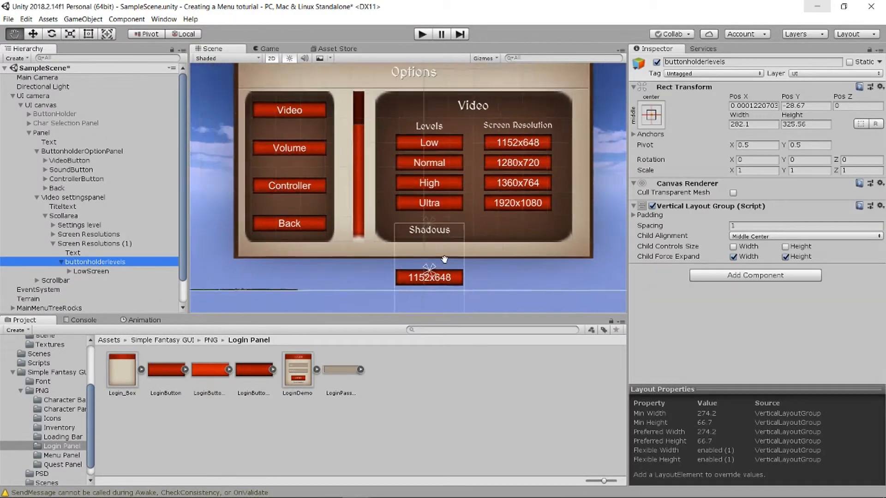
{"action": "left_click", "coordinate": [92, 244]}
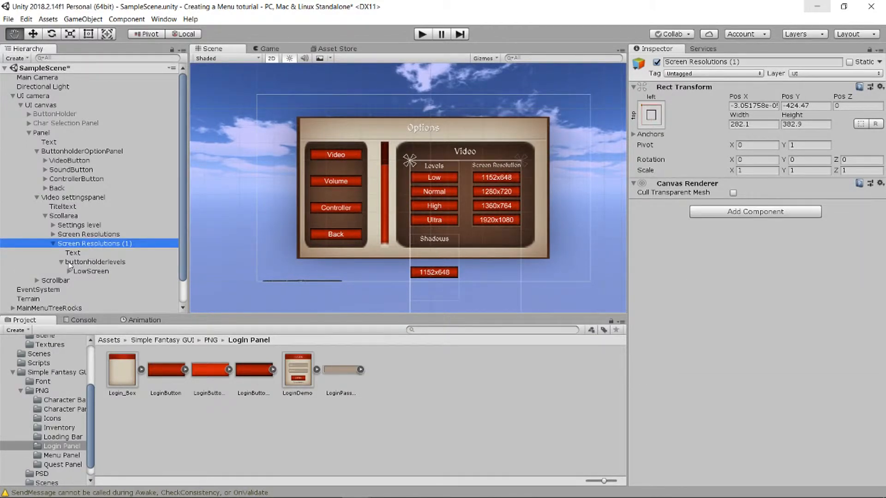
{"action": "left_click", "coordinate": [74, 263]}
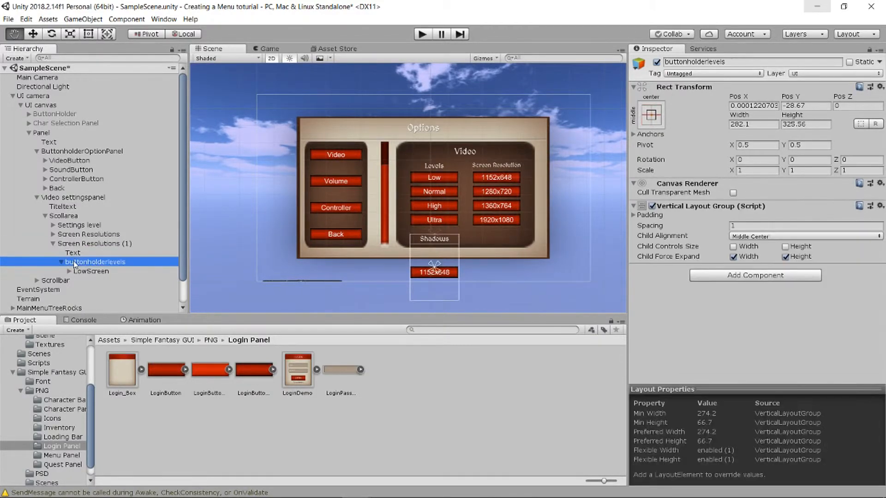
{"action": "left_click", "coordinate": [89, 35]}
{"action": "left_click_drag", "start_coordinate": [439, 292], "coordinate": [439, 256]}
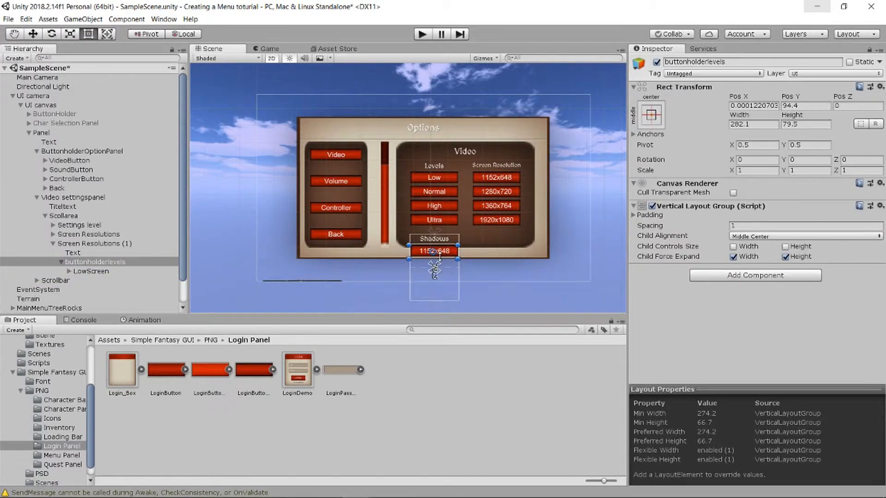
{"action": "scroll", "coordinate": [489, 259], "scroll_direction": "up", "scroll_amount": 3}
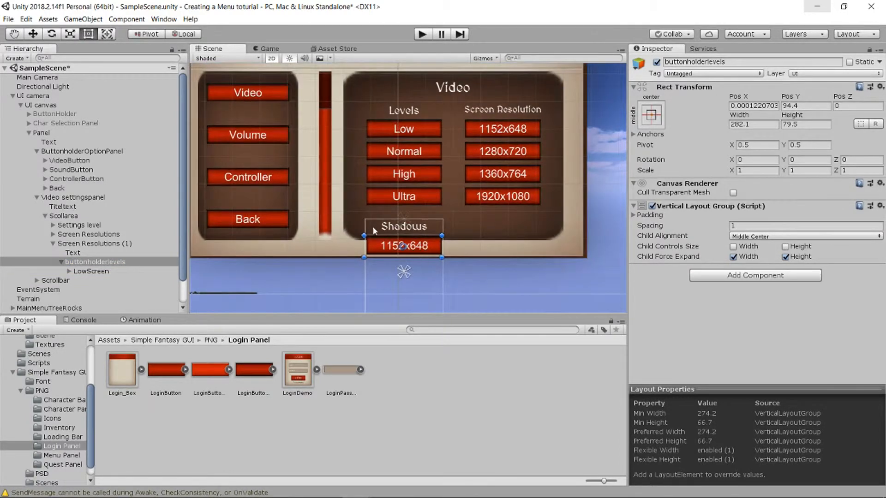
- Shorten the Shadows column to about 132.8 units tall, undoing a first mis-resize
{"action": "left_click", "coordinate": [77, 246]}
{"action": "scroll", "coordinate": [394, 263], "scroll_direction": "down", "scroll_amount": 3}
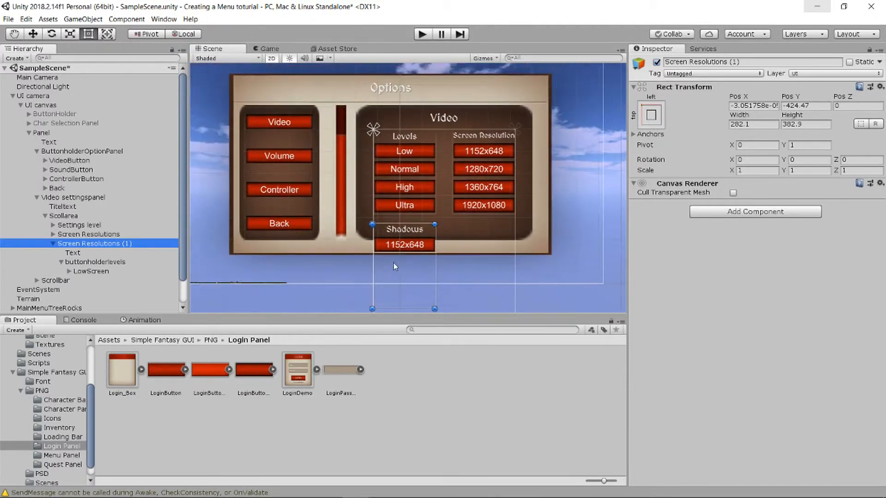
{"action": "scroll", "coordinate": [394, 266], "scroll_direction": "down", "scroll_amount": 2}
{"action": "left_click_drag", "start_coordinate": [402, 303], "coordinate": [401, 267]}
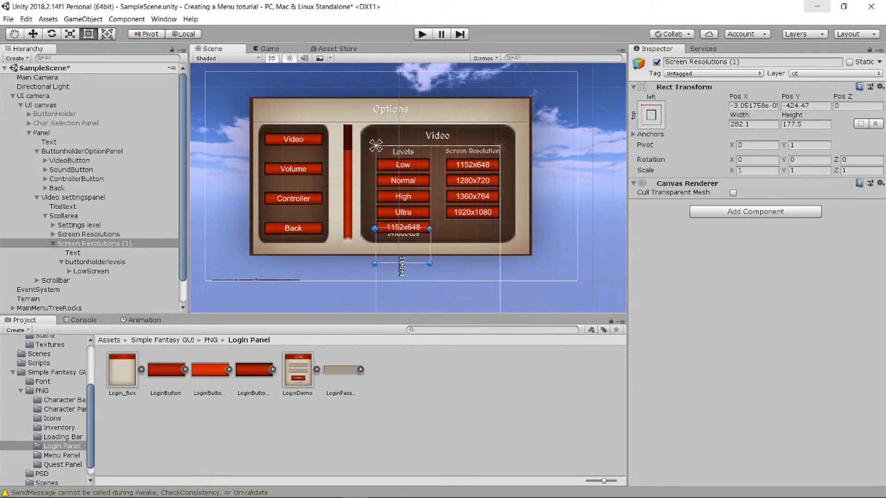
{"action": "key", "text": "ctrl+z"}
{"action": "key", "text": "ctrl+z"}
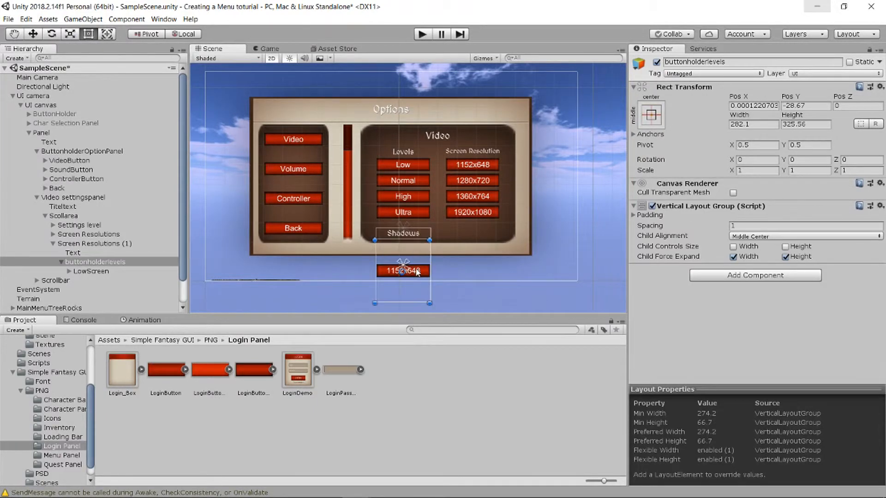
{"action": "left_click", "coordinate": [85, 246]}
{"action": "left_click_drag", "start_coordinate": [412, 303], "coordinate": [412, 254]}
{"action": "scroll", "coordinate": [418, 254], "scroll_direction": "up", "scroll_amount": 4}
{"action": "scroll", "coordinate": [421, 257], "scroll_direction": "up", "scroll_amount": 2}
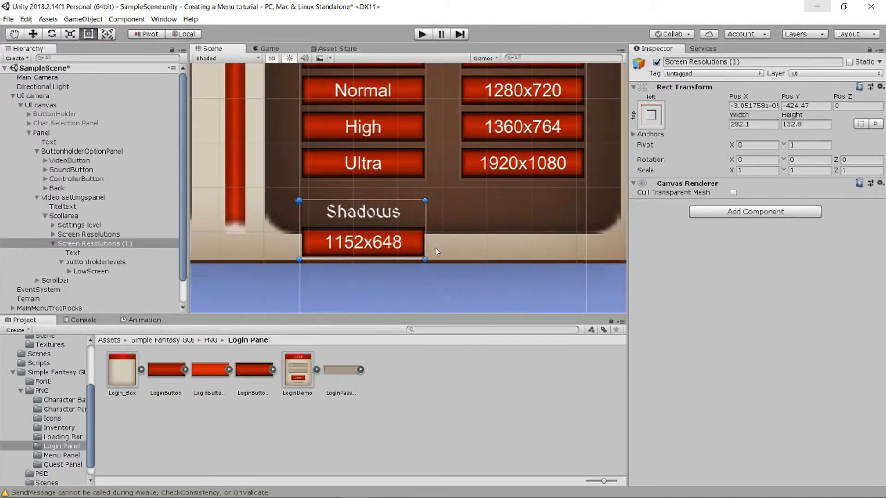
{"action": "left_click", "coordinate": [489, 208]}
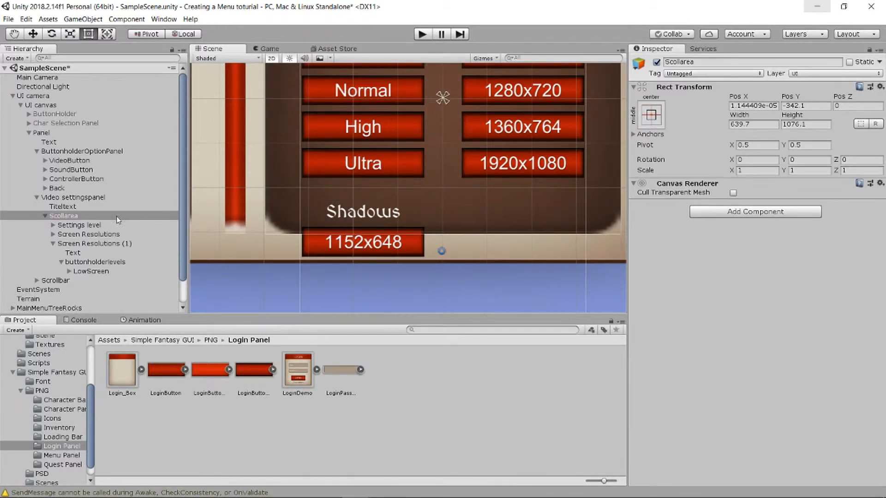
{"action": "left_click", "coordinate": [89, 262]}
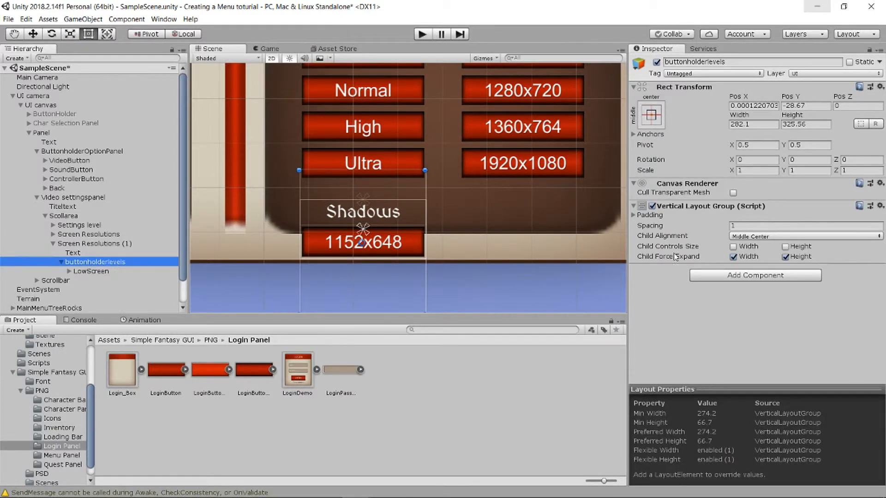
- Rename the remaining 1152x648 button object to 'Shadows'
{"action": "left_click", "coordinate": [89, 271]}
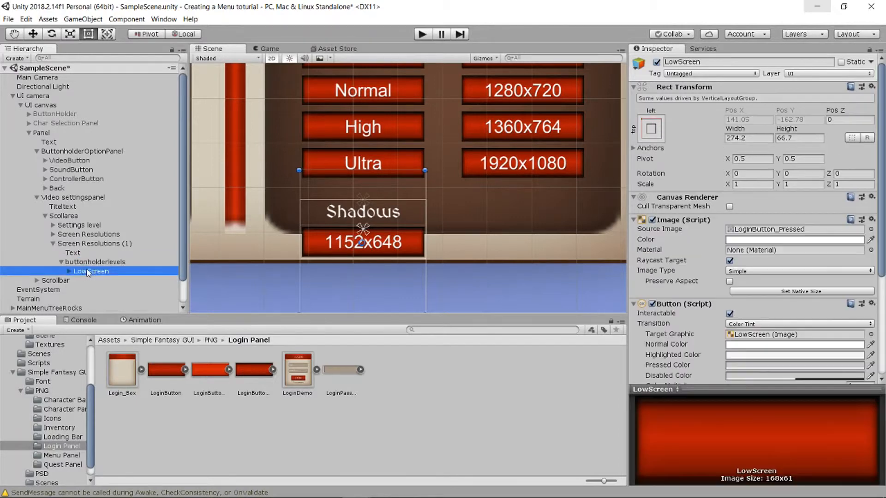
{"action": "right_click", "coordinate": [87, 269]}
{"action": "left_click", "coordinate": [129, 300]}
{"action": "type", "text": "SH"}
{"action": "key", "text": "BackSpace"}
{"action": "type", "text": "hadows"}
{"action": "key", "text": "Return"}
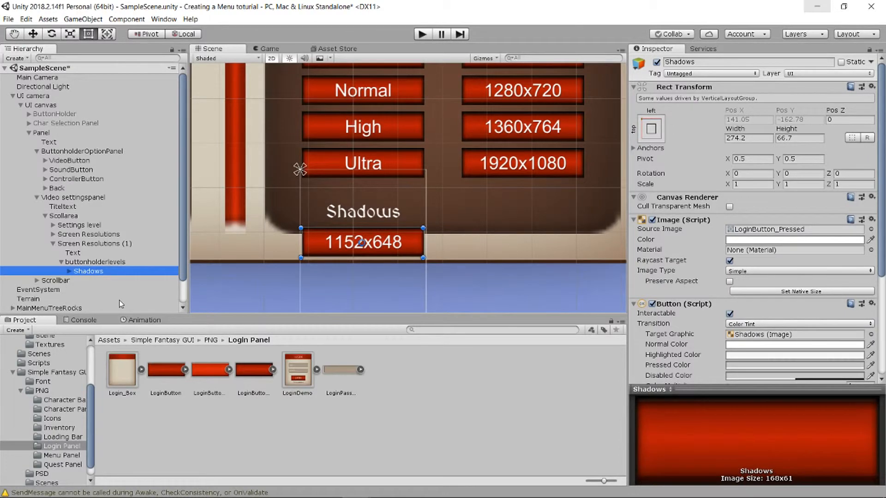
- Rename the column's button holder to 'ButtonholderShadow'
{"action": "left_click", "coordinate": [96, 261]}
{"action": "right_click", "coordinate": [97, 262]}
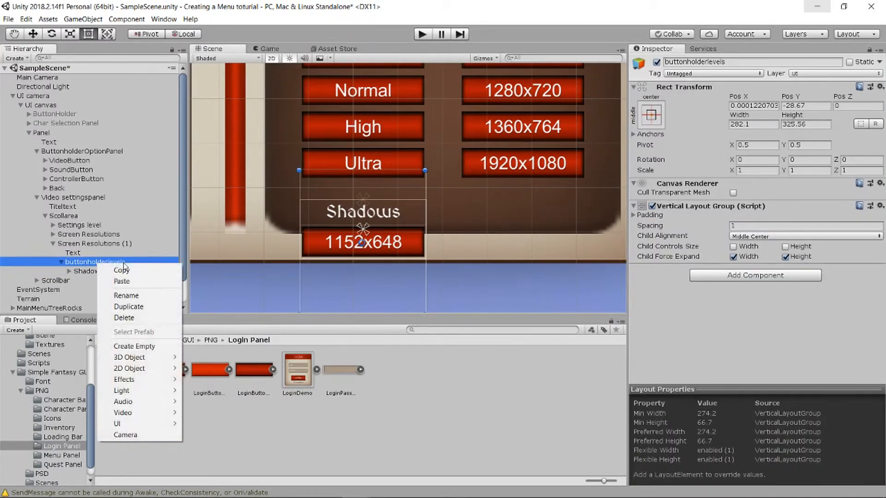
{"action": "left_click", "coordinate": [136, 296]}
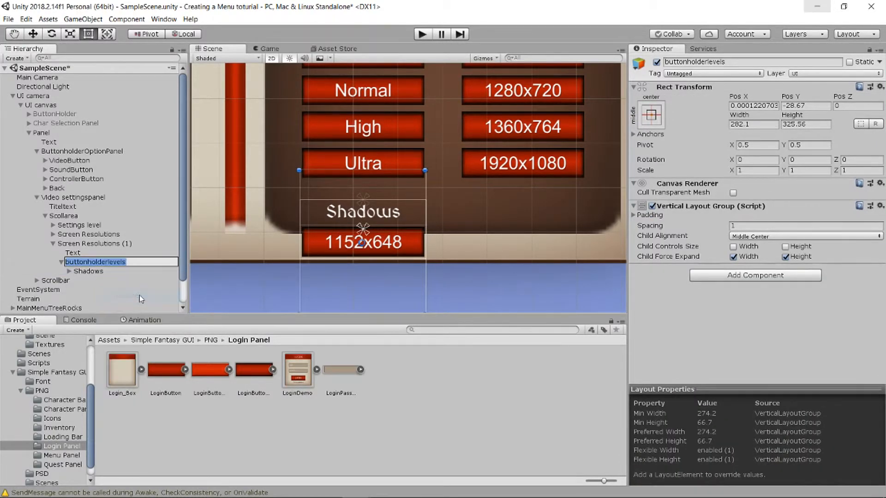
{"action": "type", "text": "Button"}
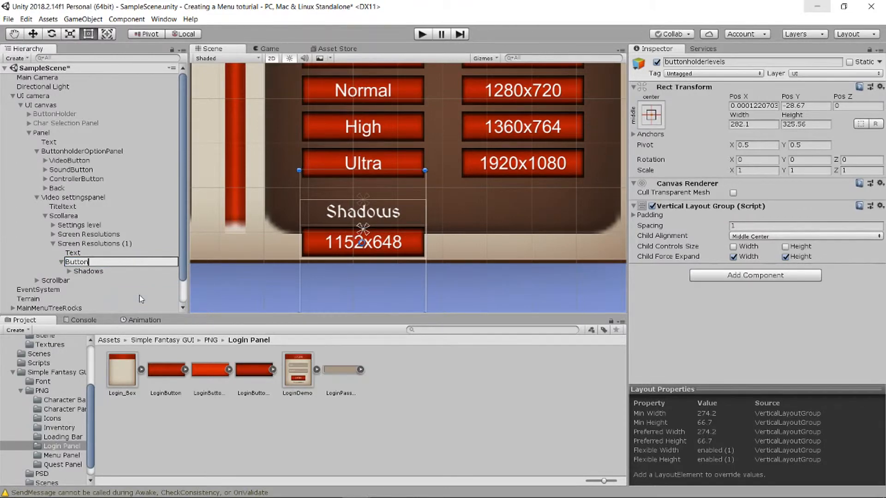
{"action": "type", "text": "holderShadow"}
{"action": "key", "text": "Return"}
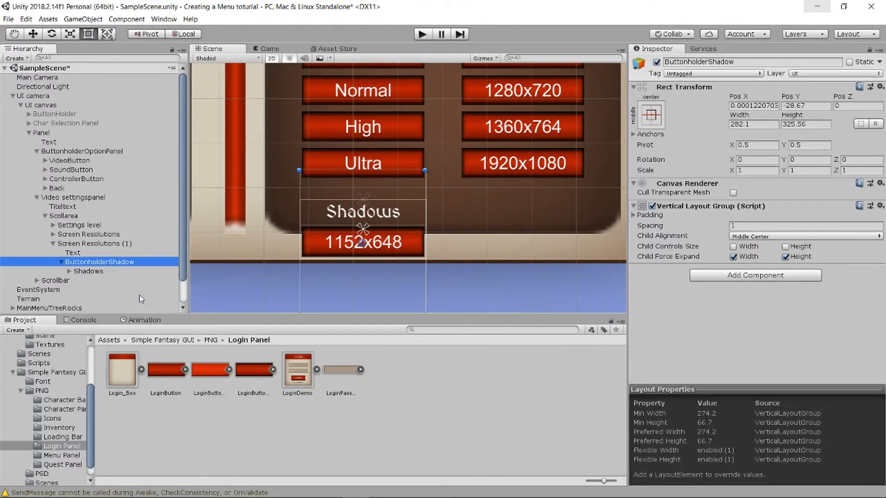
- Set the Shadows button's label text to 'Shadows Off' in the Inspector
{"action": "left_click", "coordinate": [69, 271]}
{"action": "left_click", "coordinate": [89, 280]}
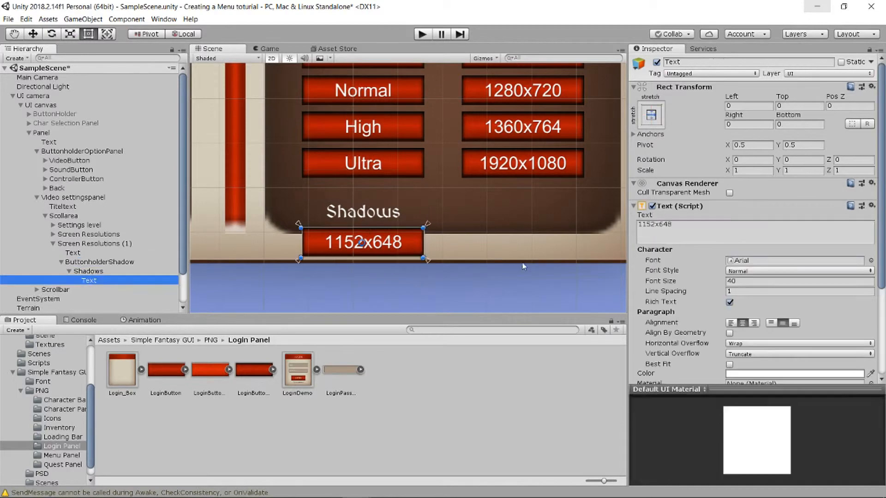
{"action": "left_click", "coordinate": [667, 234]}
{"action": "type", "text": "Sha"}
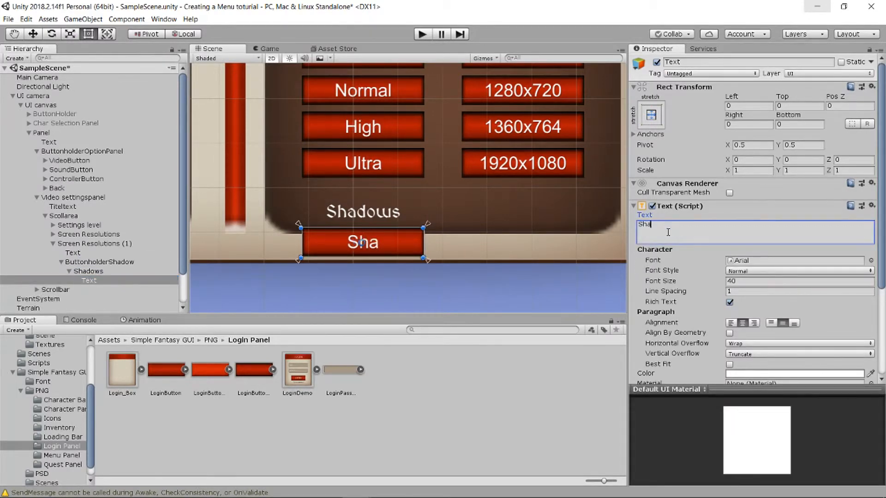
{"action": "type", "text": "dows On"}
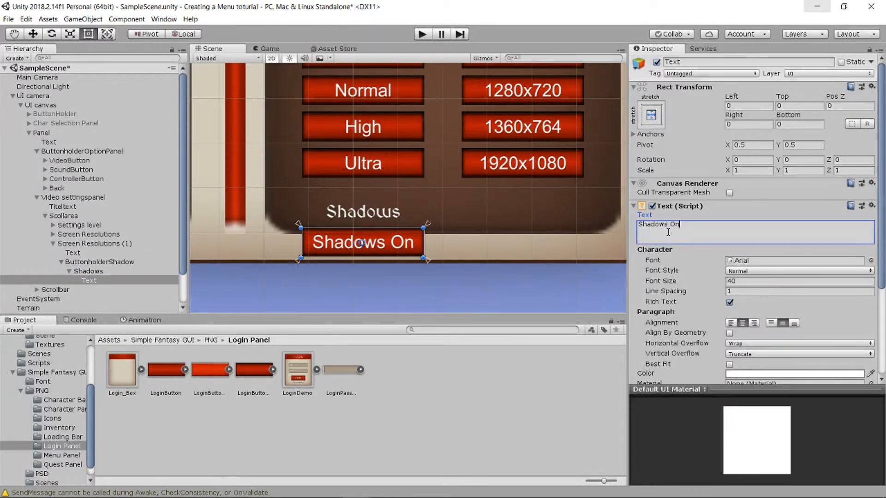
{"action": "key", "text": "BackSpace"}
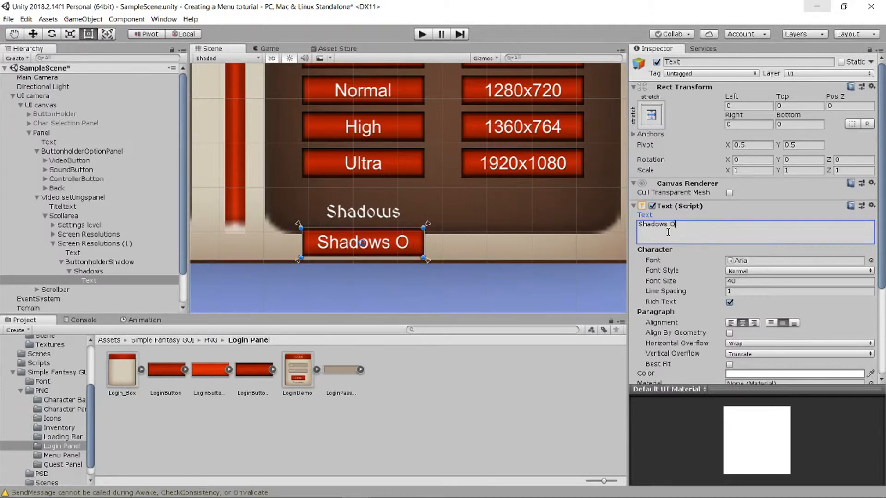
{"action": "key", "text": "BackSpace"}
{"action": "type", "text": "o"}
{"action": "key", "text": "BackSpace"}
{"action": "type", "text": "Off"}
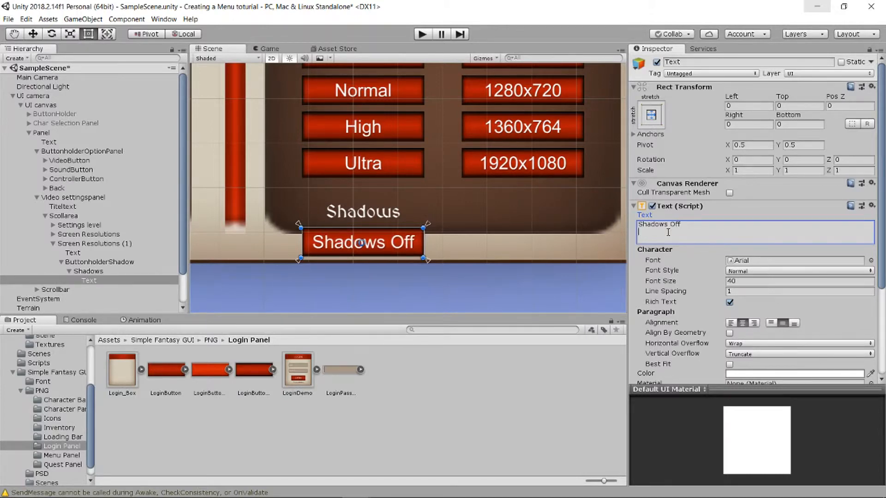
{"action": "left_click", "coordinate": [541, 220]}
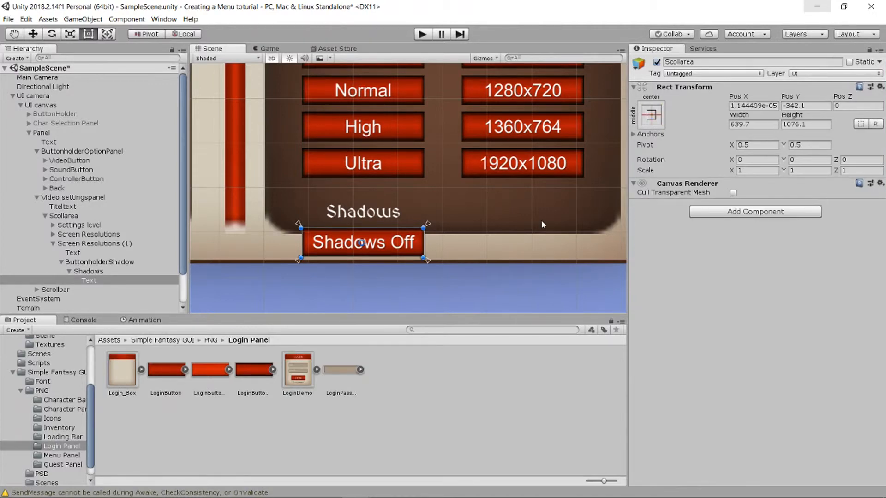
{"action": "left_click", "coordinate": [45, 215]}
{"action": "left_click", "coordinate": [37, 197]}
{"action": "scroll", "coordinate": [372, 195], "scroll_direction": "down", "scroll_amount": 2}
{"action": "scroll", "coordinate": [436, 195], "scroll_direction": "down", "scroll_amount": 2}
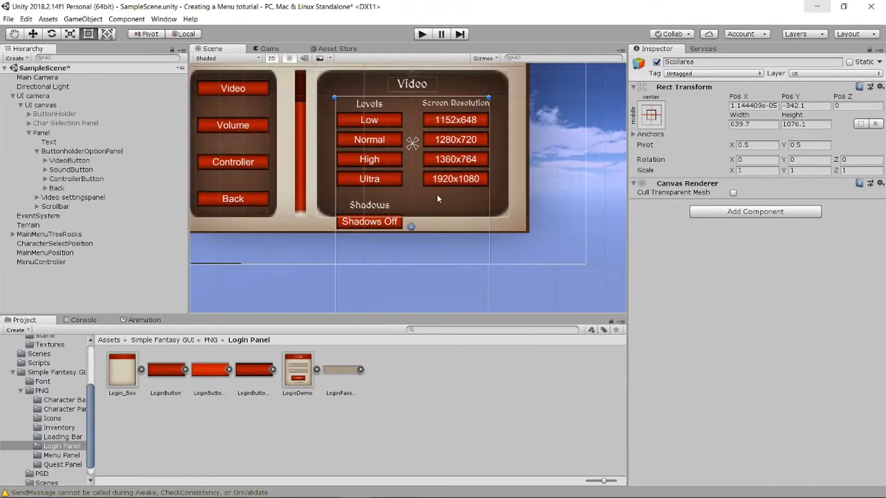
{"action": "scroll", "coordinate": [428, 209], "scroll_direction": "down", "scroll_amount": 3}
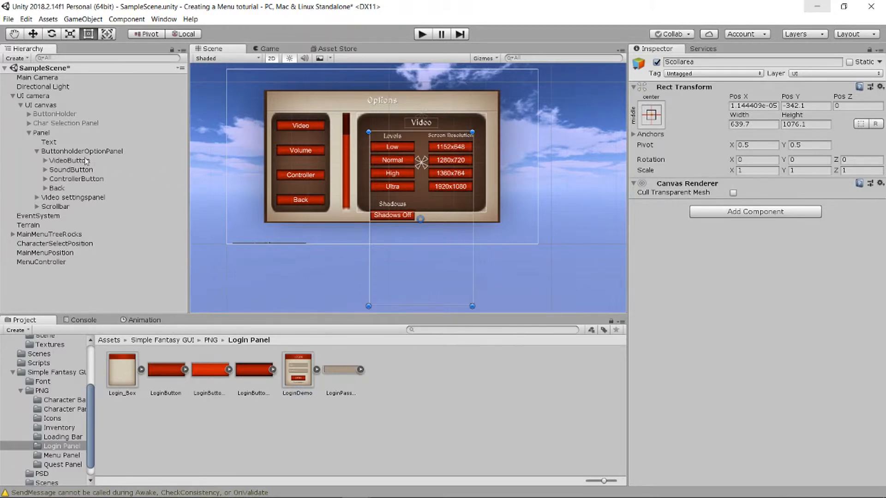
{"action": "left_click", "coordinate": [63, 152]}
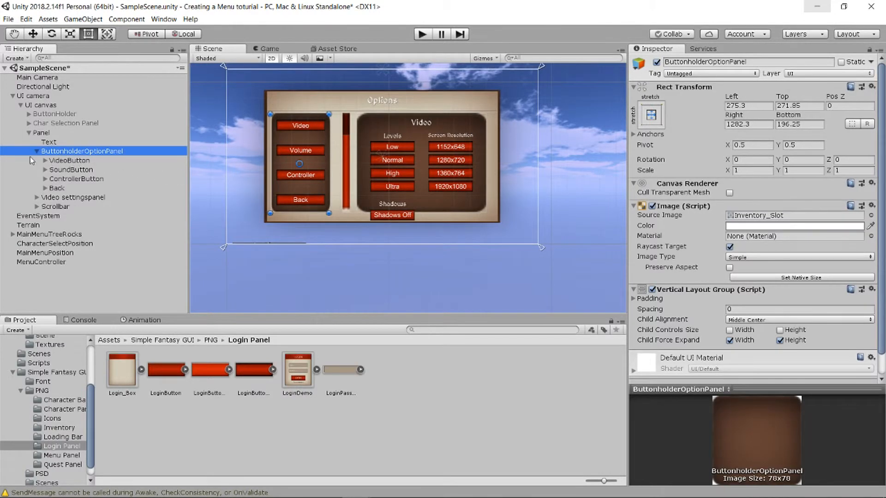
{"action": "left_click", "coordinate": [61, 161]}
{"action": "left_click", "coordinate": [77, 178]}
{"action": "left_click", "coordinate": [78, 169]}
{"action": "left_click", "coordinate": [78, 189]}
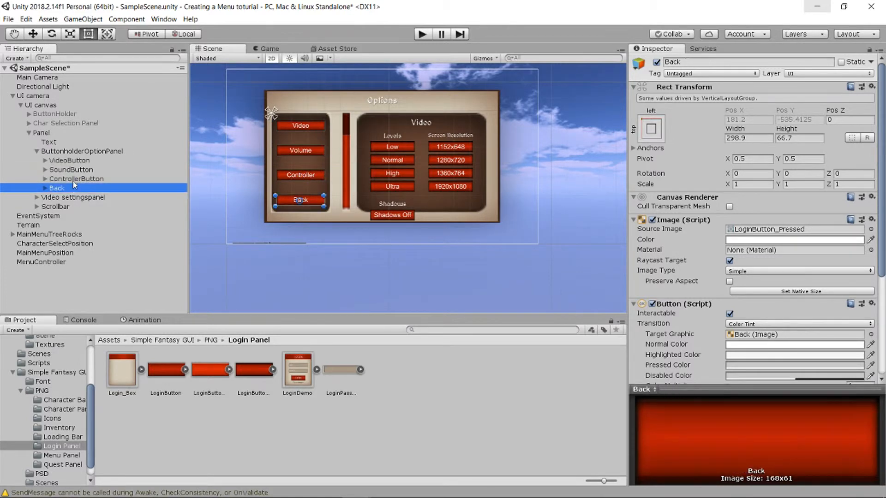
{"action": "left_click", "coordinate": [77, 180]}
{"action": "left_click", "coordinate": [78, 188]}
{"action": "left_click", "coordinate": [78, 197]}
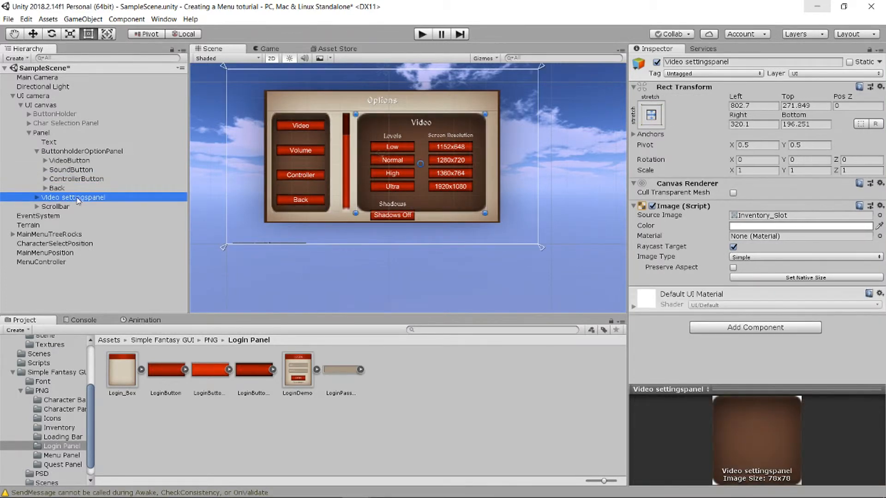
{"action": "scroll", "coordinate": [431, 190], "scroll_direction": "up", "scroll_amount": 2}
{"action": "scroll", "coordinate": [430, 190], "scroll_direction": "up", "scroll_amount": 1}
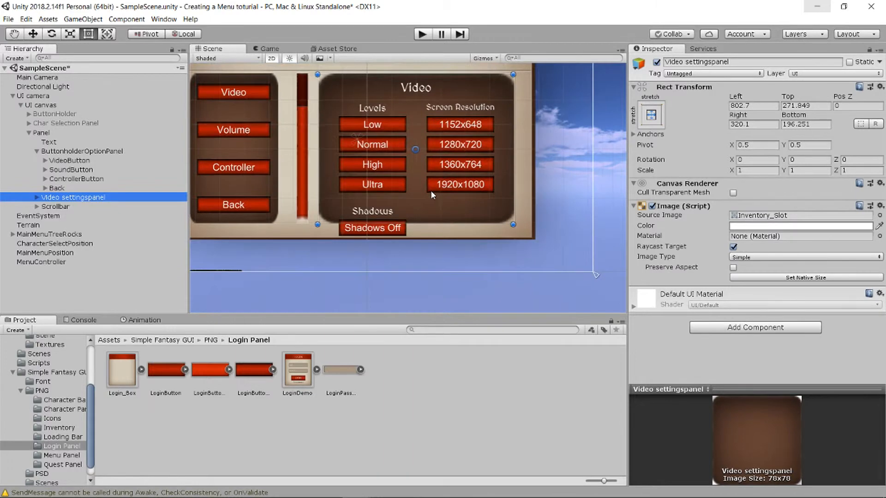
{"action": "left_click", "coordinate": [37, 152]}
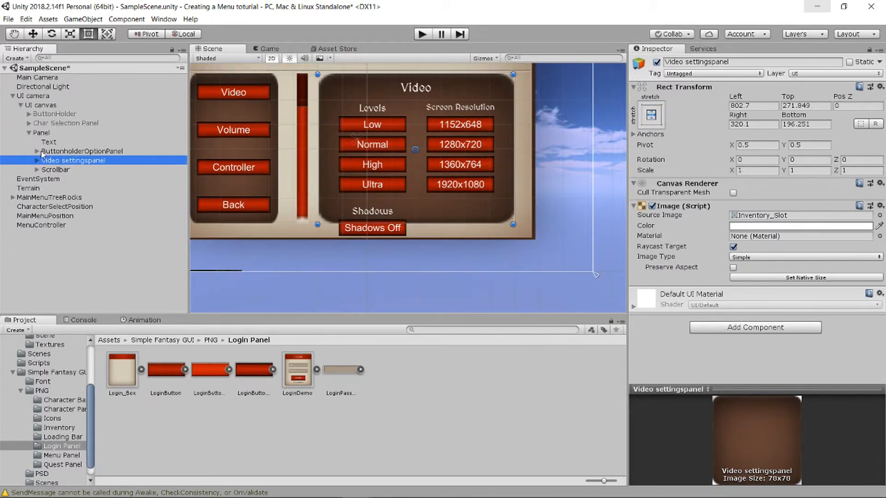
{"action": "left_click", "coordinate": [59, 152]}
{"action": "left_click", "coordinate": [60, 161]}
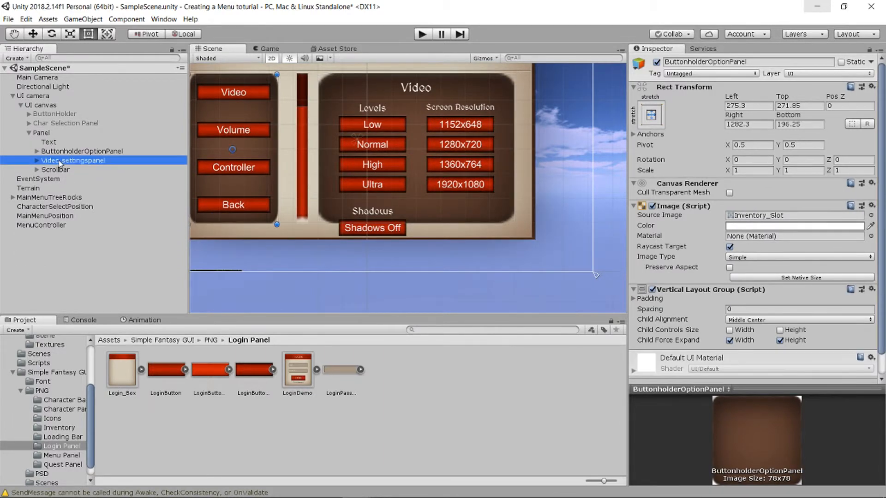
{"action": "left_click", "coordinate": [37, 161]}
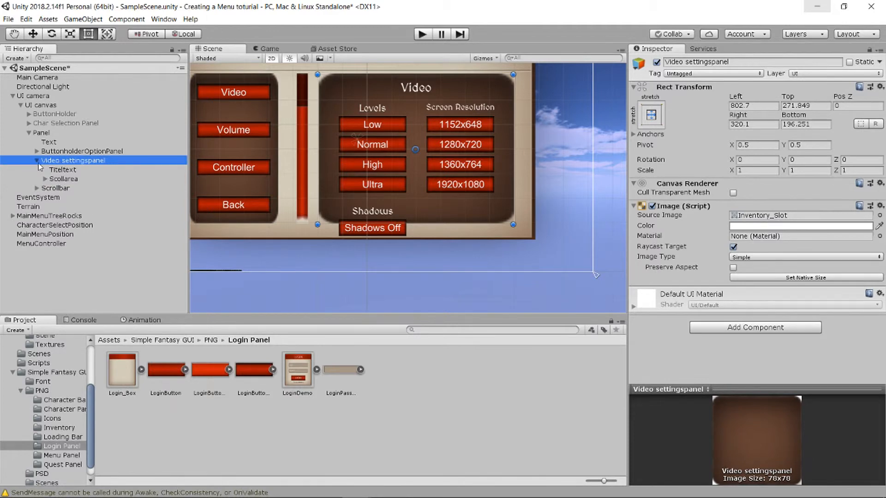
{"action": "left_click", "coordinate": [37, 160]}
{"action": "left_click", "coordinate": [48, 171]}
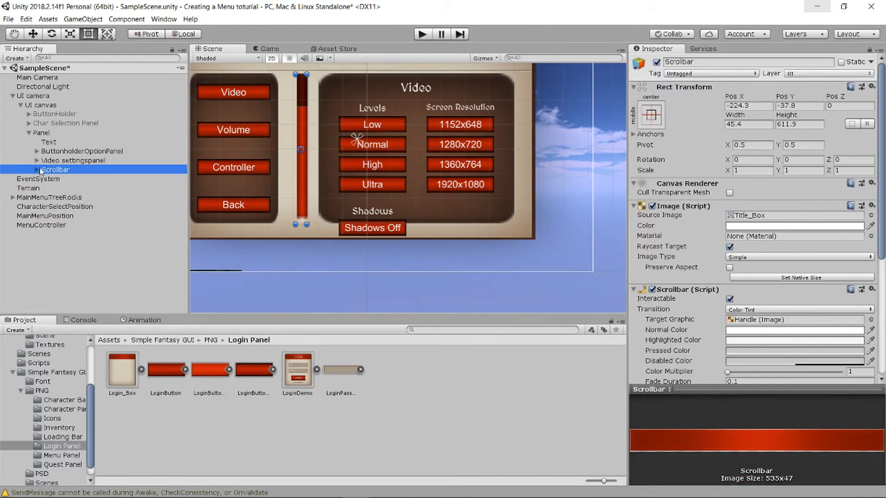
{"action": "left_click", "coordinate": [37, 160]}
{"action": "left_click", "coordinate": [59, 179]}
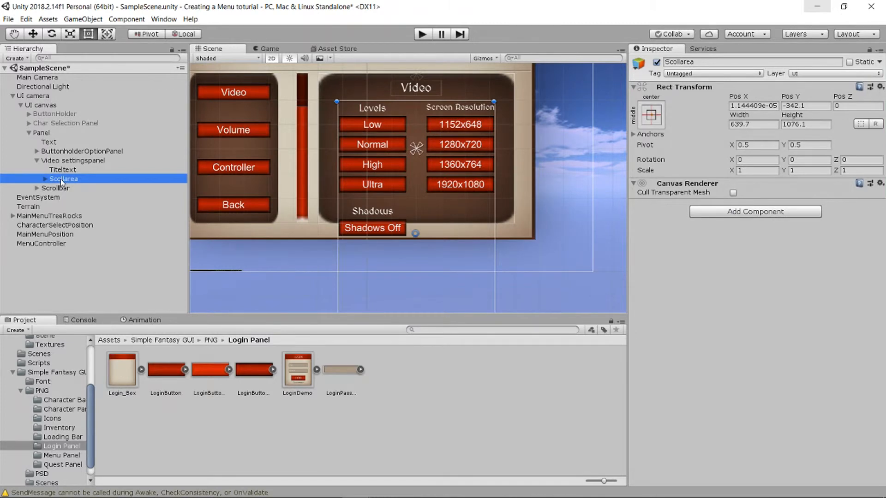
{"action": "left_click", "coordinate": [61, 169]}
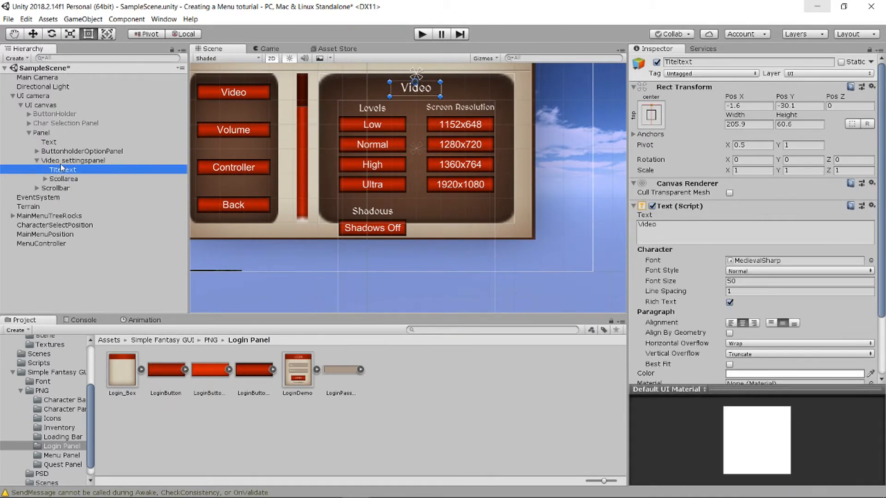
{"action": "left_click", "coordinate": [60, 165]}
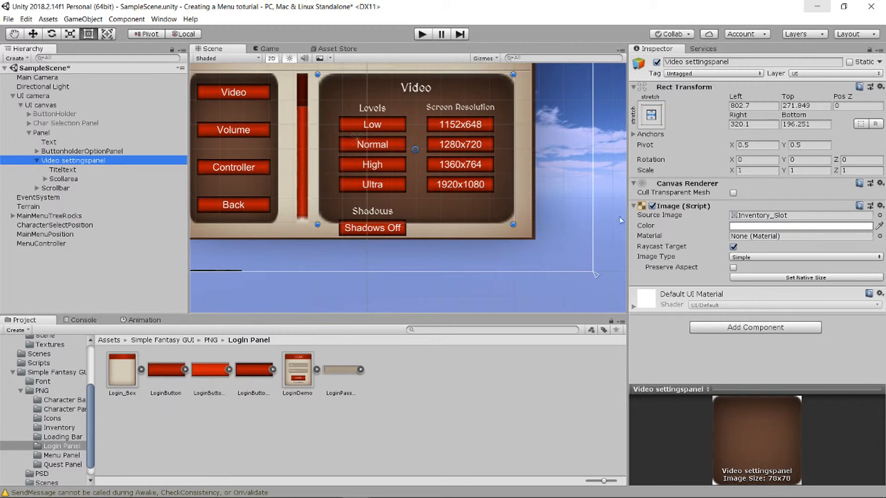
- Add a Mask component to the Video settingspanel and check the clipped Scollarea
{"action": "left_click", "coordinate": [747, 328]}
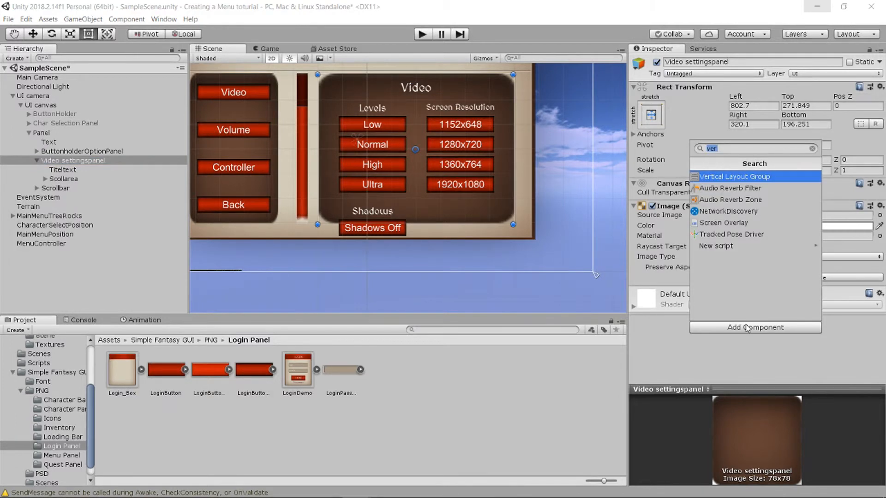
{"action": "type", "text": "mask"}
{"action": "key", "text": "Escape"}
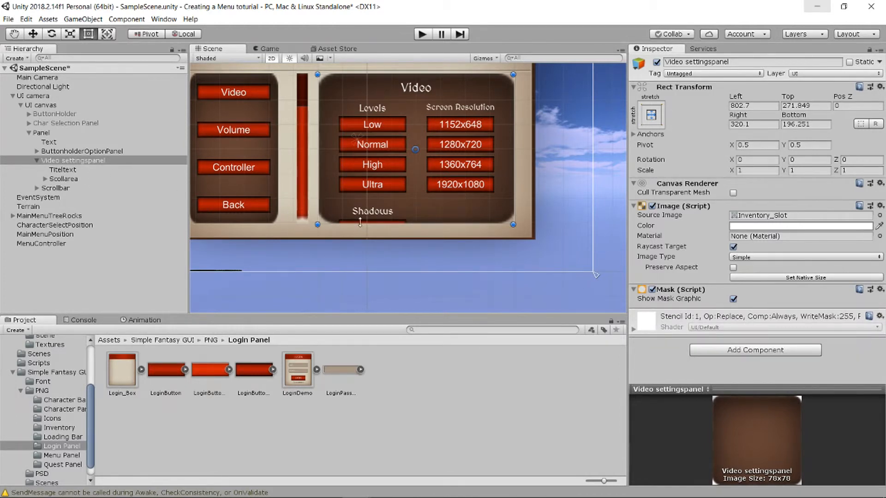
{"action": "left_click", "coordinate": [70, 179]}
{"action": "scroll", "coordinate": [419, 205], "scroll_direction": "down", "scroll_amount": 3}
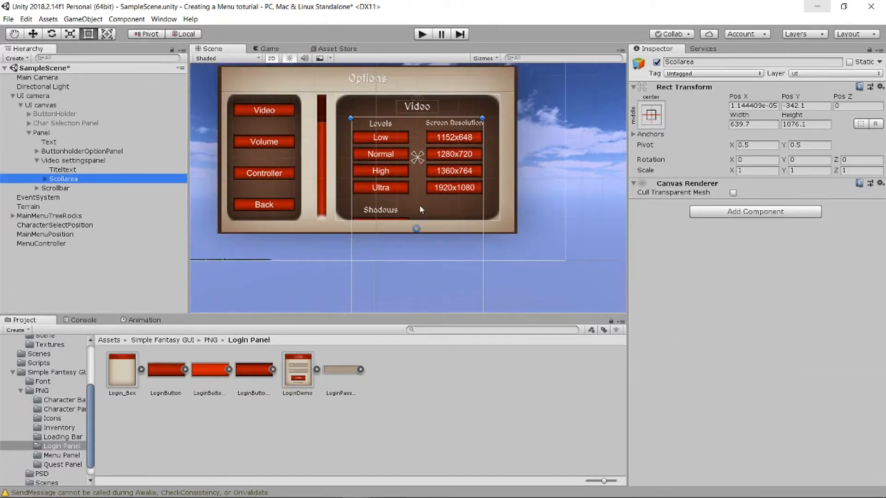
{"action": "scroll", "coordinate": [412, 205], "scroll_direction": "up", "scroll_amount": 4}
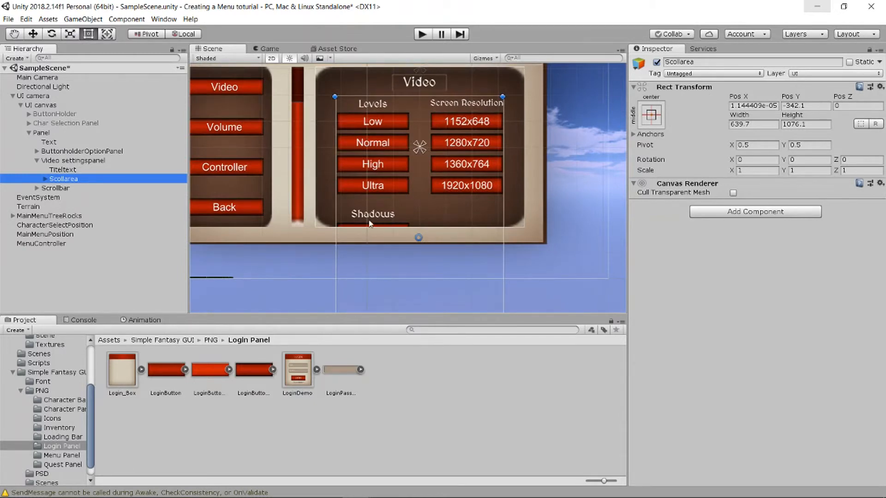
- Toggle Show Mask Graphic off and on, then raise the panel's bottom edge
{"action": "left_click", "coordinate": [76, 161]}
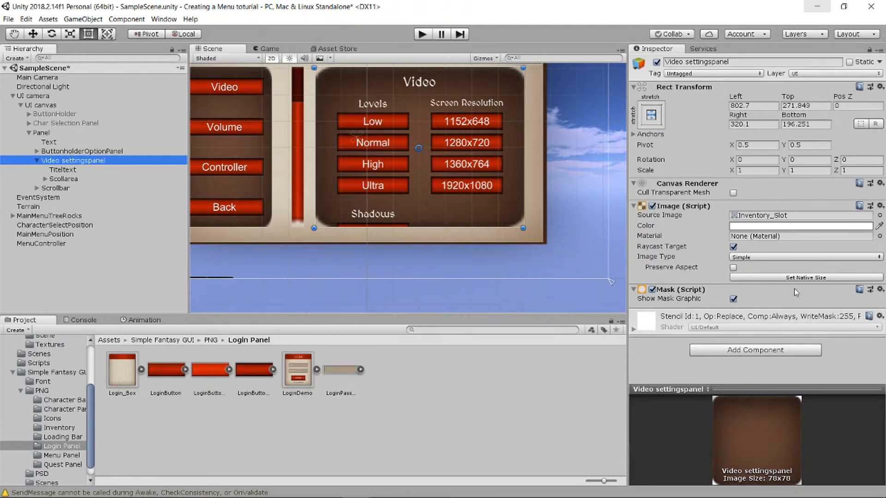
{"action": "left_click", "coordinate": [736, 298]}
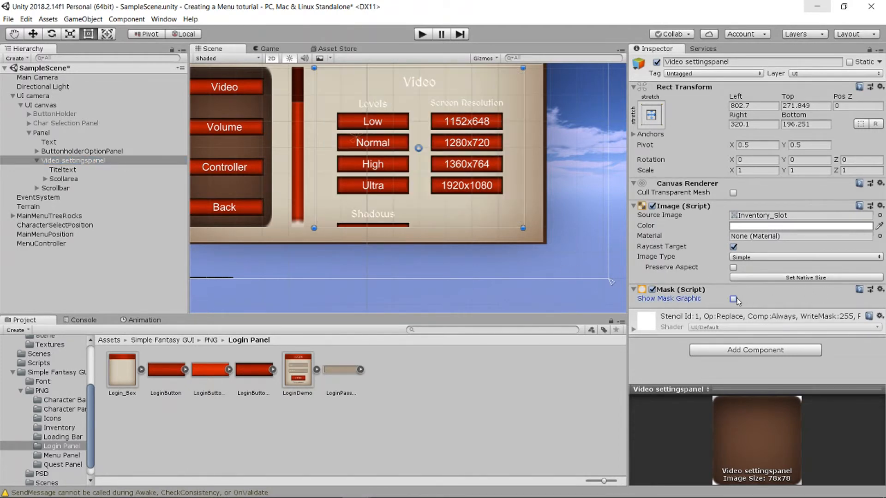
{"action": "left_click", "coordinate": [734, 299]}
{"action": "left_click_drag", "start_coordinate": [400, 227], "coordinate": [405, 224]}
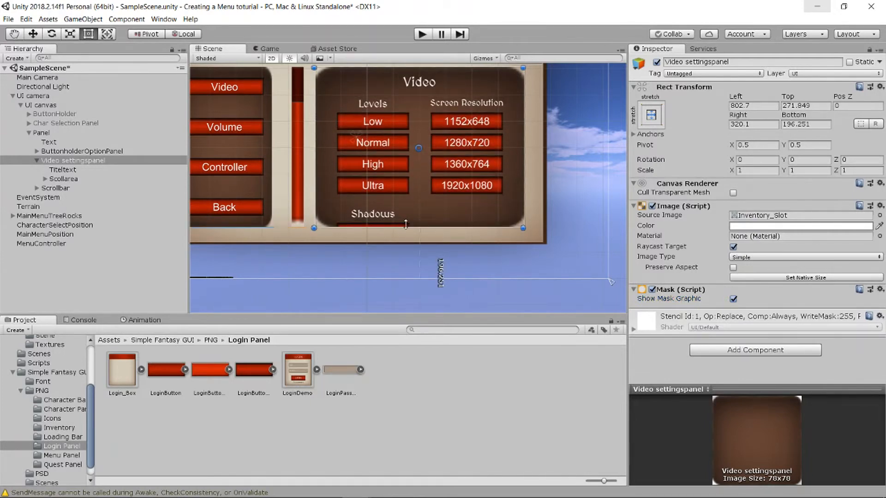
{"action": "scroll", "coordinate": [429, 203], "scroll_direction": "up", "scroll_amount": 5}
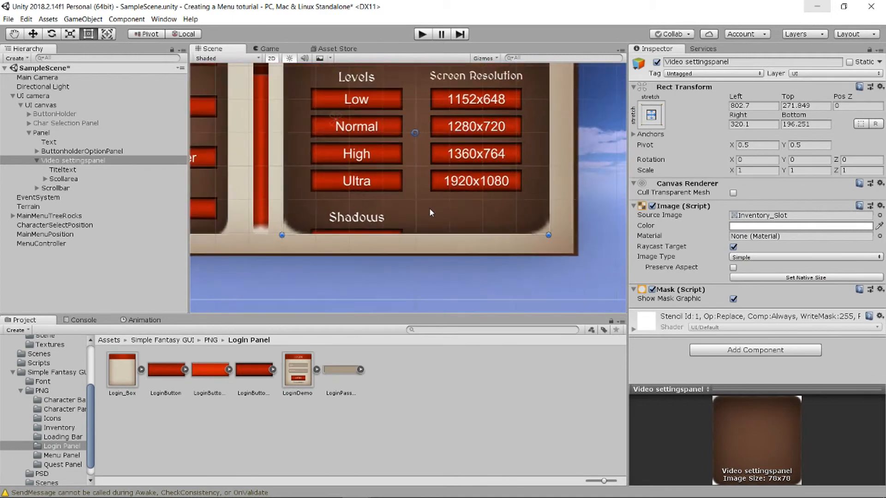
{"action": "scroll", "coordinate": [430, 212], "scroll_direction": "down", "scroll_amount": 2}
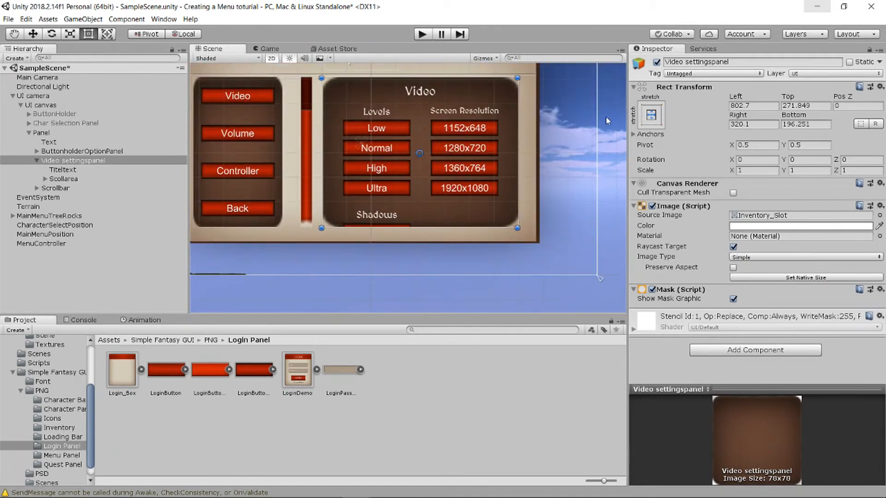
{"action": "left_click", "coordinate": [613, 123]}
{"action": "scroll", "coordinate": [439, 153], "scroll_direction": "down", "scroll_amount": 3}
{"action": "left_click_drag", "start_coordinate": [434, 112], "coordinate": [476, 166]}
{"action": "key", "text": "t"}
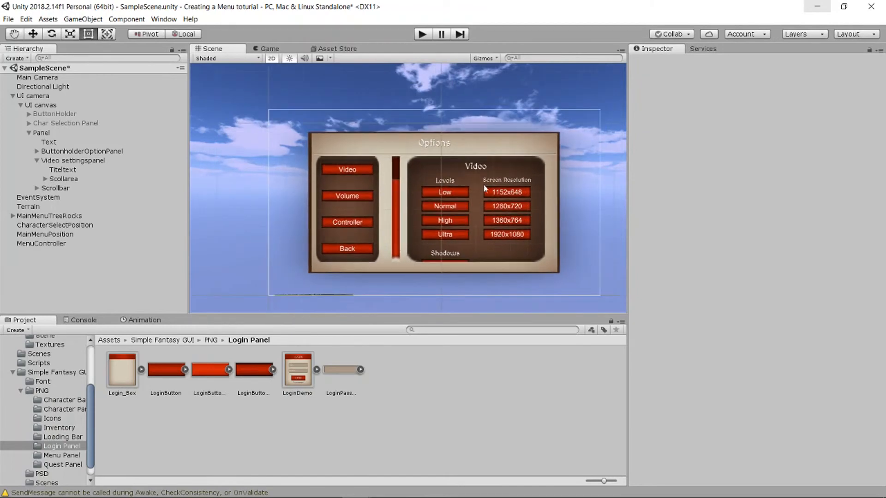
{"action": "scroll", "coordinate": [492, 183], "scroll_direction": "up", "scroll_amount": 3}
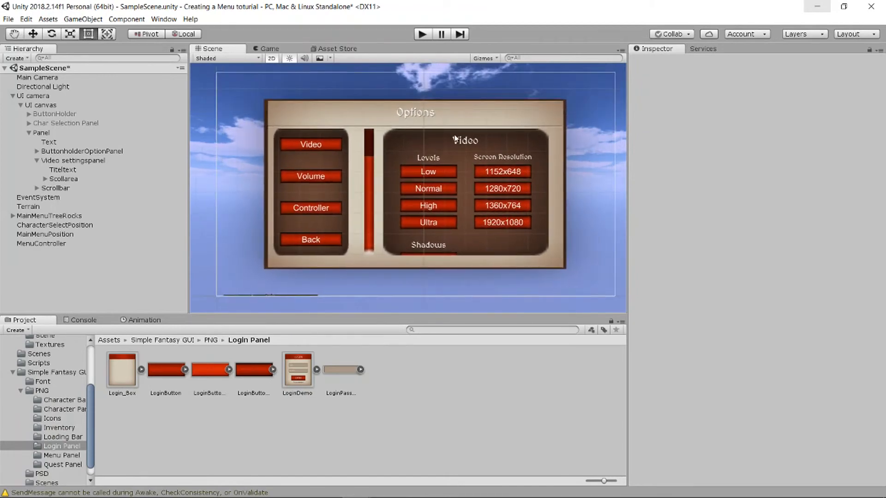
{"action": "scroll", "coordinate": [455, 138], "scroll_direction": "up", "scroll_amount": 2}
{"action": "middle_click_drag", "start_coordinate": [421, 146], "coordinate": [412, 135]}
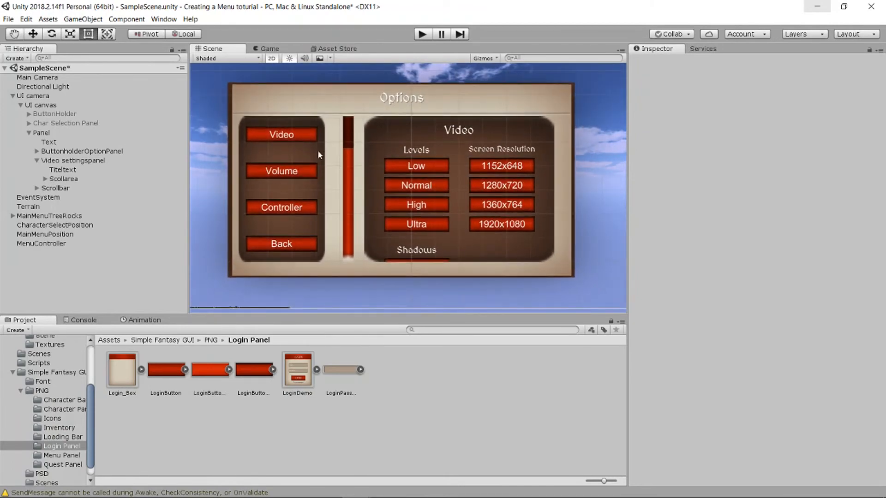